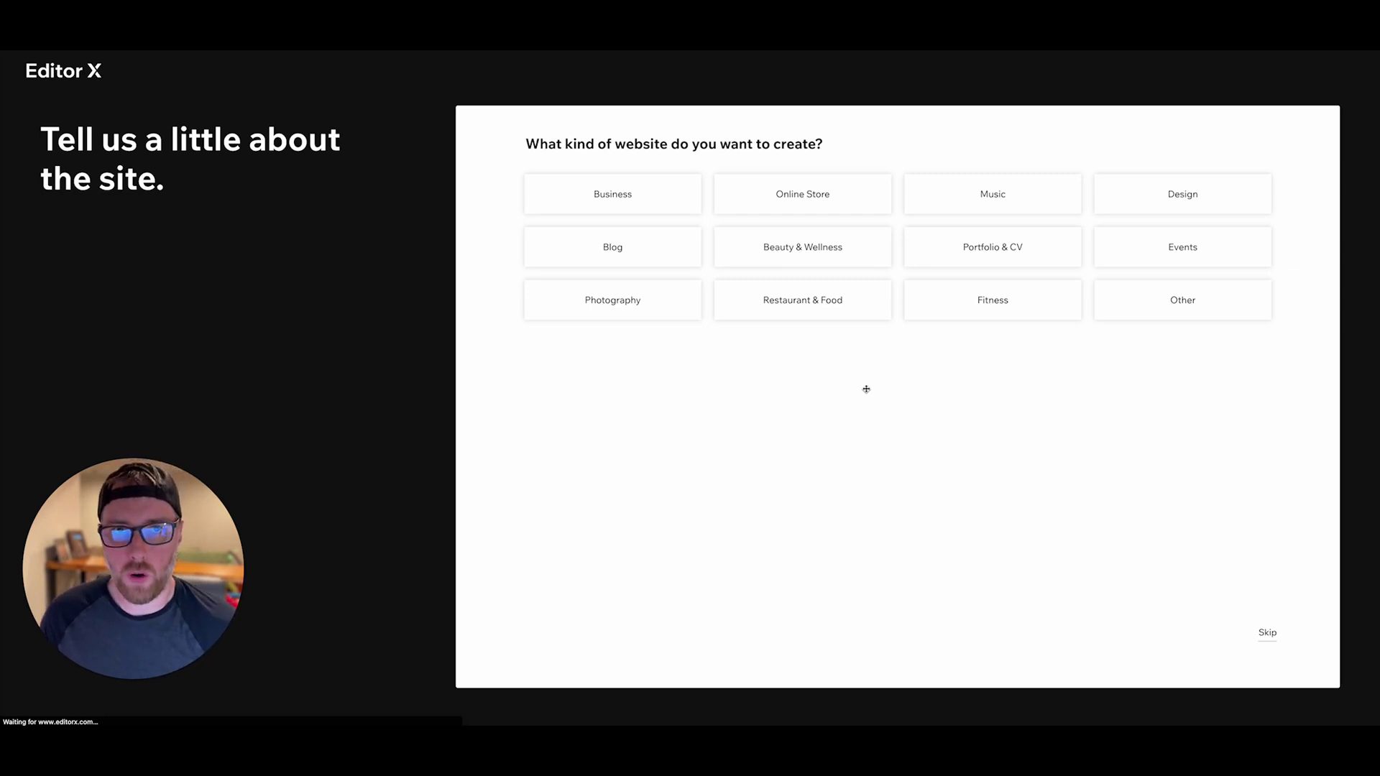
- Skip the website-type question to start from a blank site
{"action": "left_click", "coordinate": [1267, 635]}
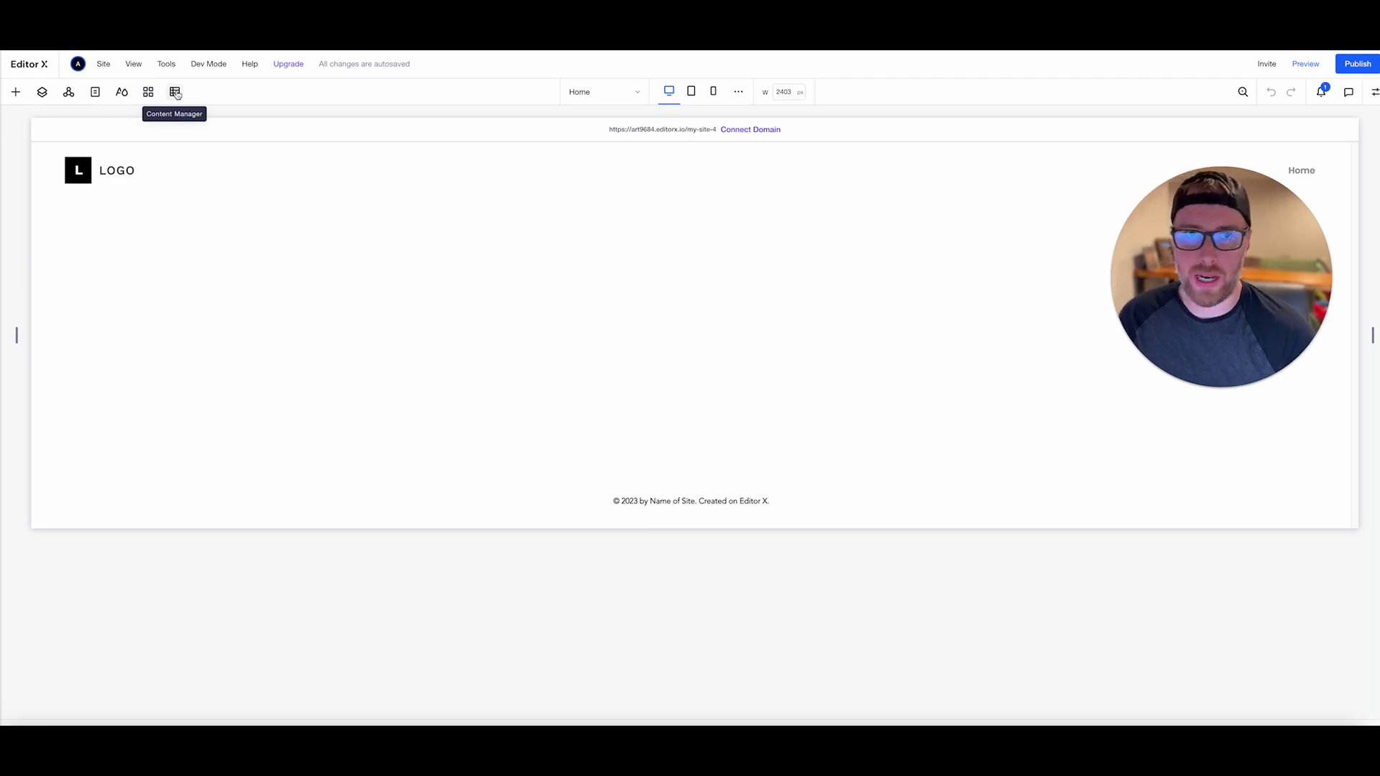
- Add the Content Manager to the site and browse its preset collections
{"action": "left_click", "coordinate": [176, 92]}
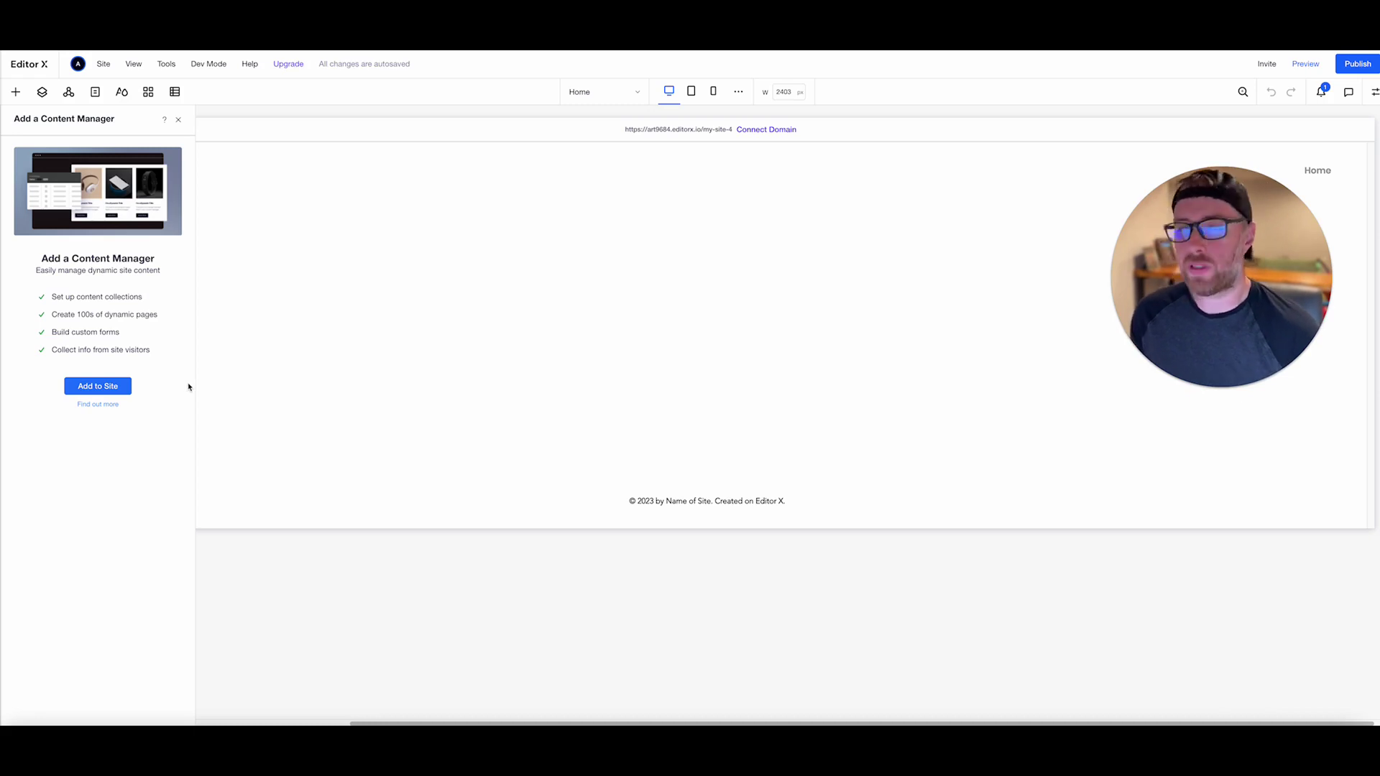
{"action": "left_click", "coordinate": [102, 389]}
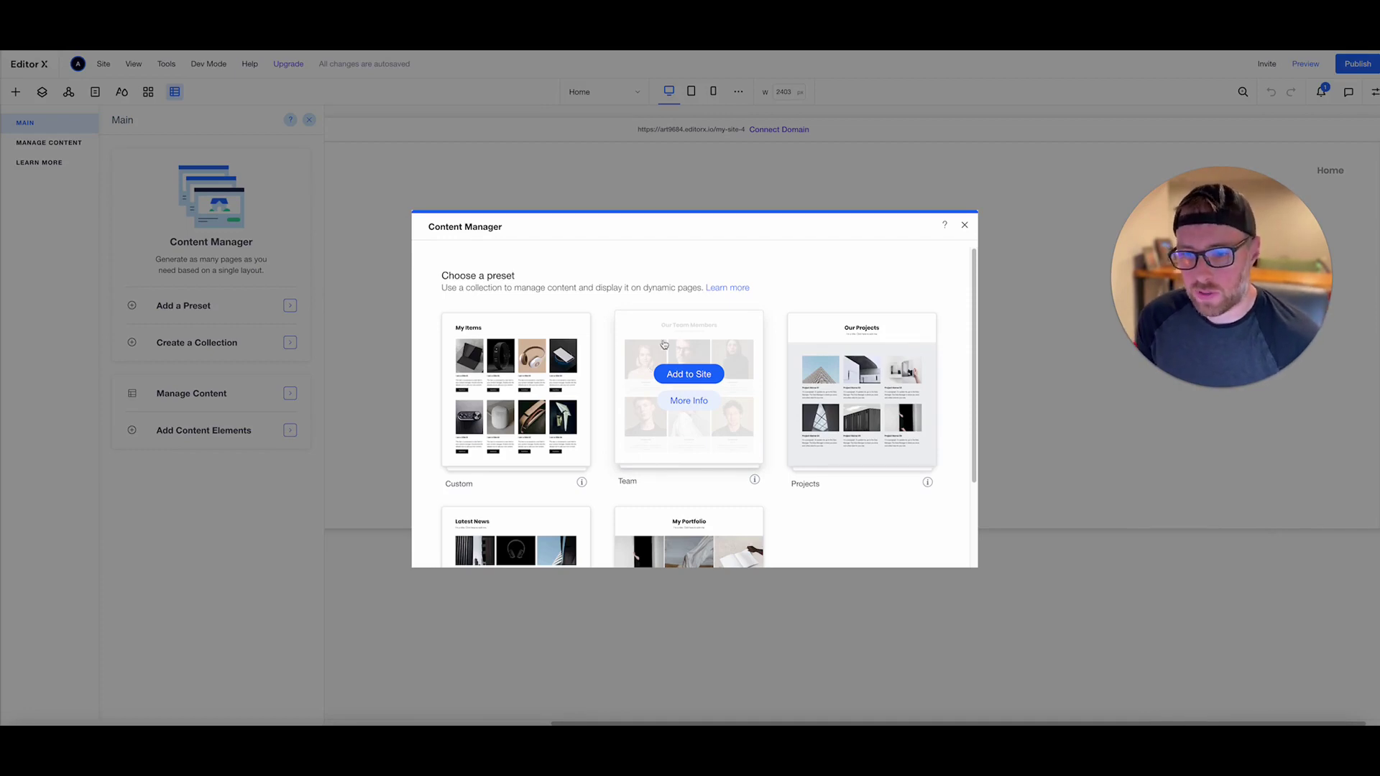
{"action": "scroll", "coordinate": [649, 368], "scroll_direction": "down", "scroll_amount": 3}
{"action": "scroll", "coordinate": [839, 470], "scroll_direction": "up", "scroll_amount": 2}
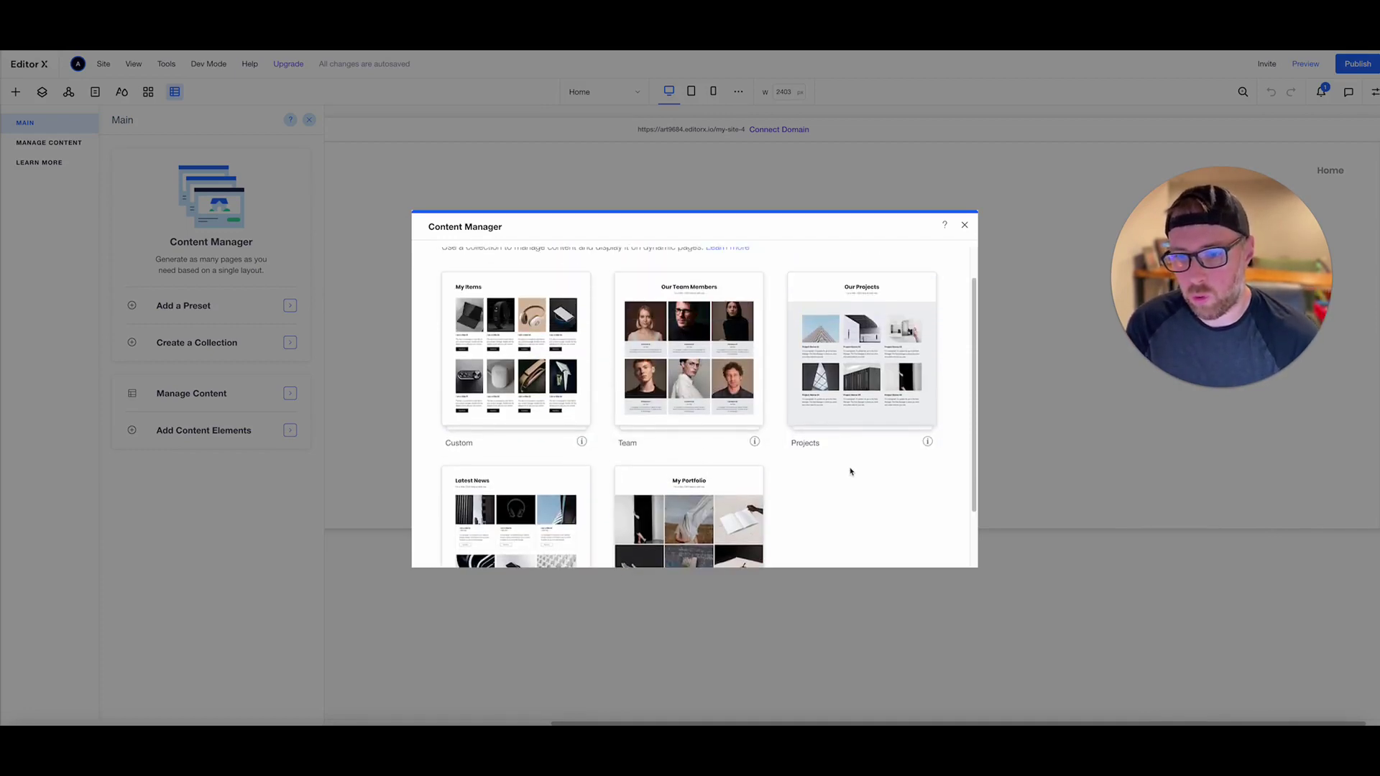
{"action": "mouse_move", "coordinate": [927, 423]}
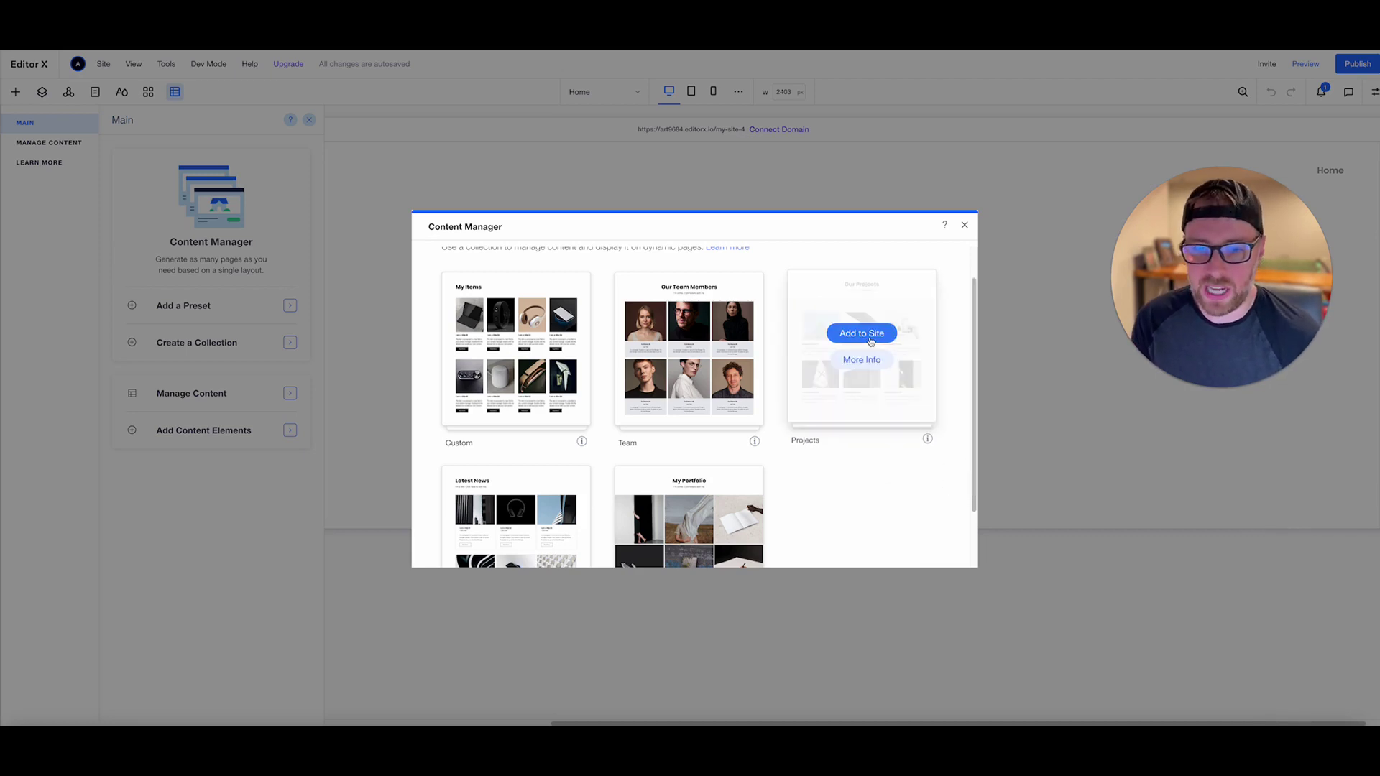
- Add the Projects preset, creating a collection of six sample projects
{"action": "left_click", "coordinate": [860, 332]}
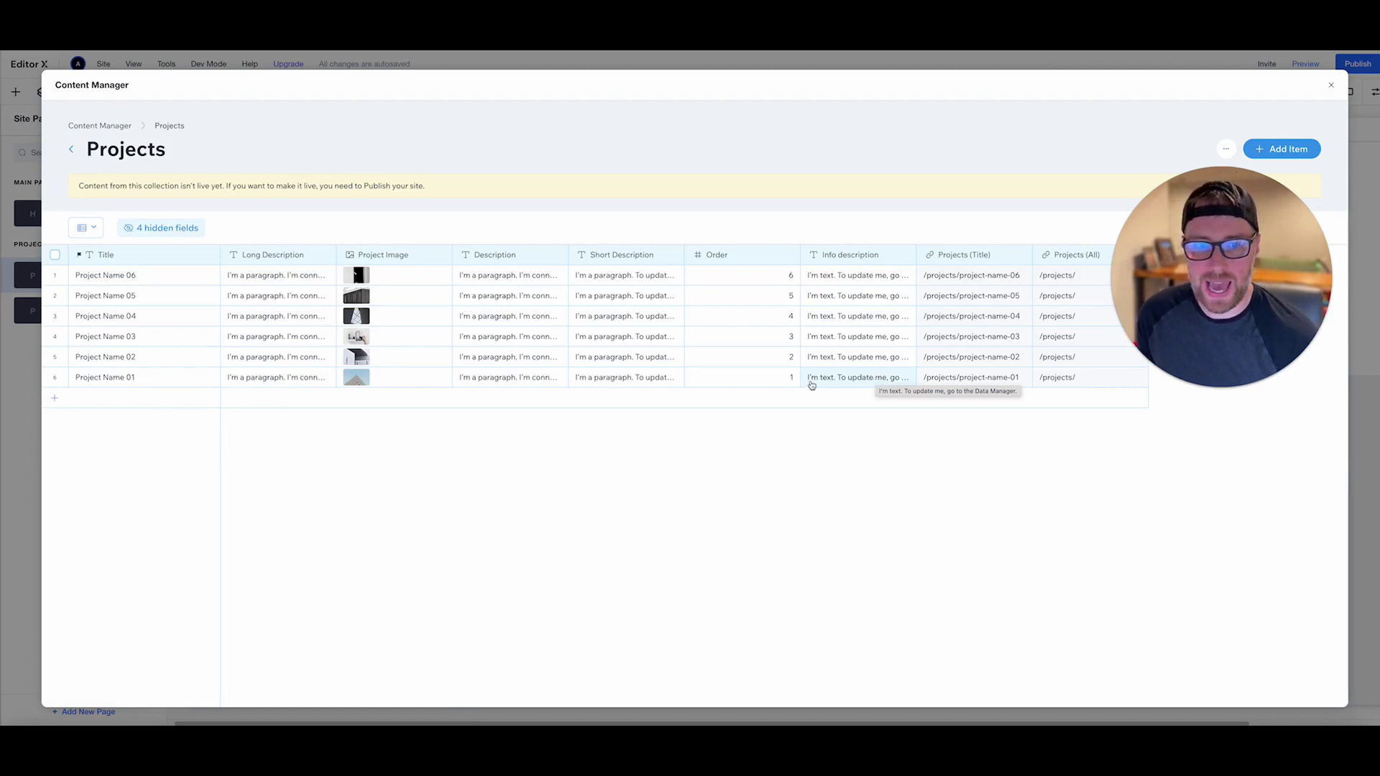
{"action": "left_click_drag", "start_coordinate": [1111, 271], "coordinate": [1120, 570]}
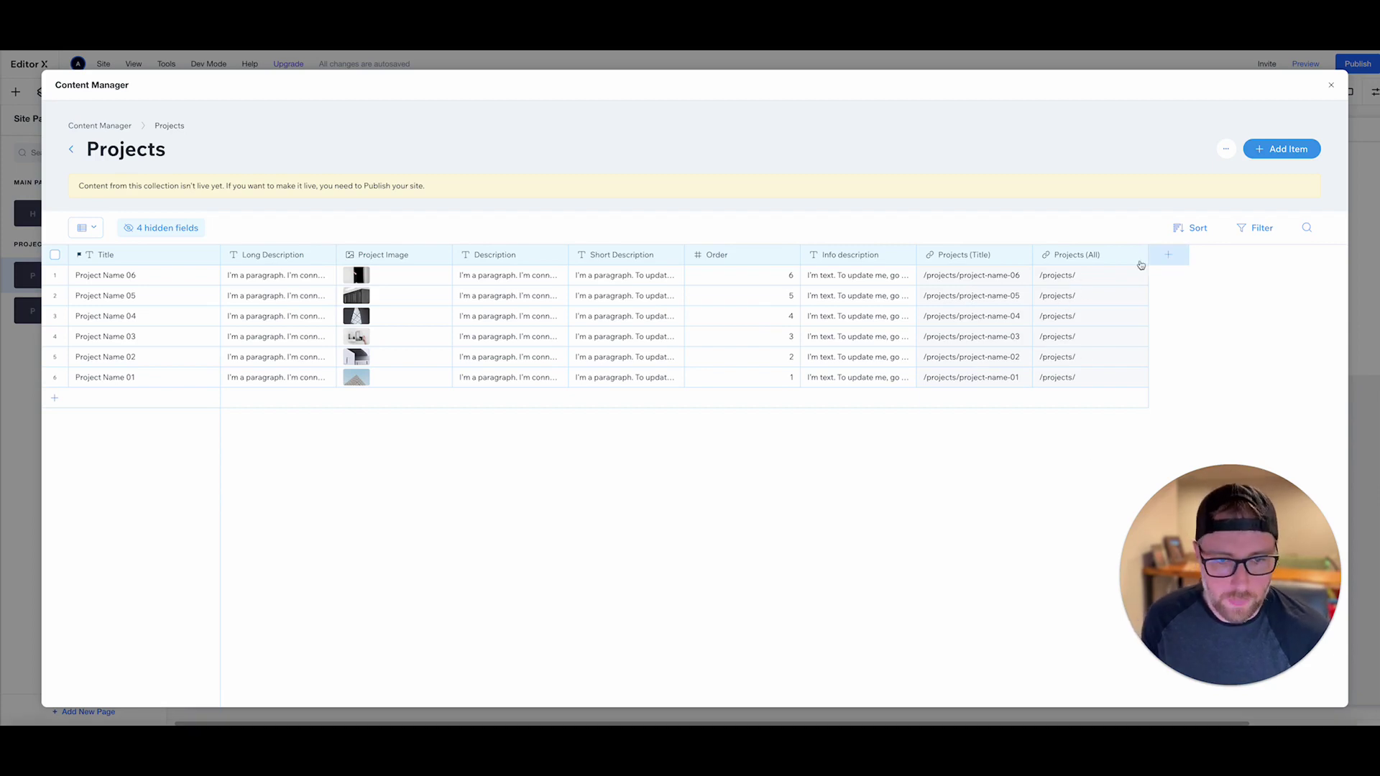
{"action": "left_click", "coordinate": [1169, 257]}
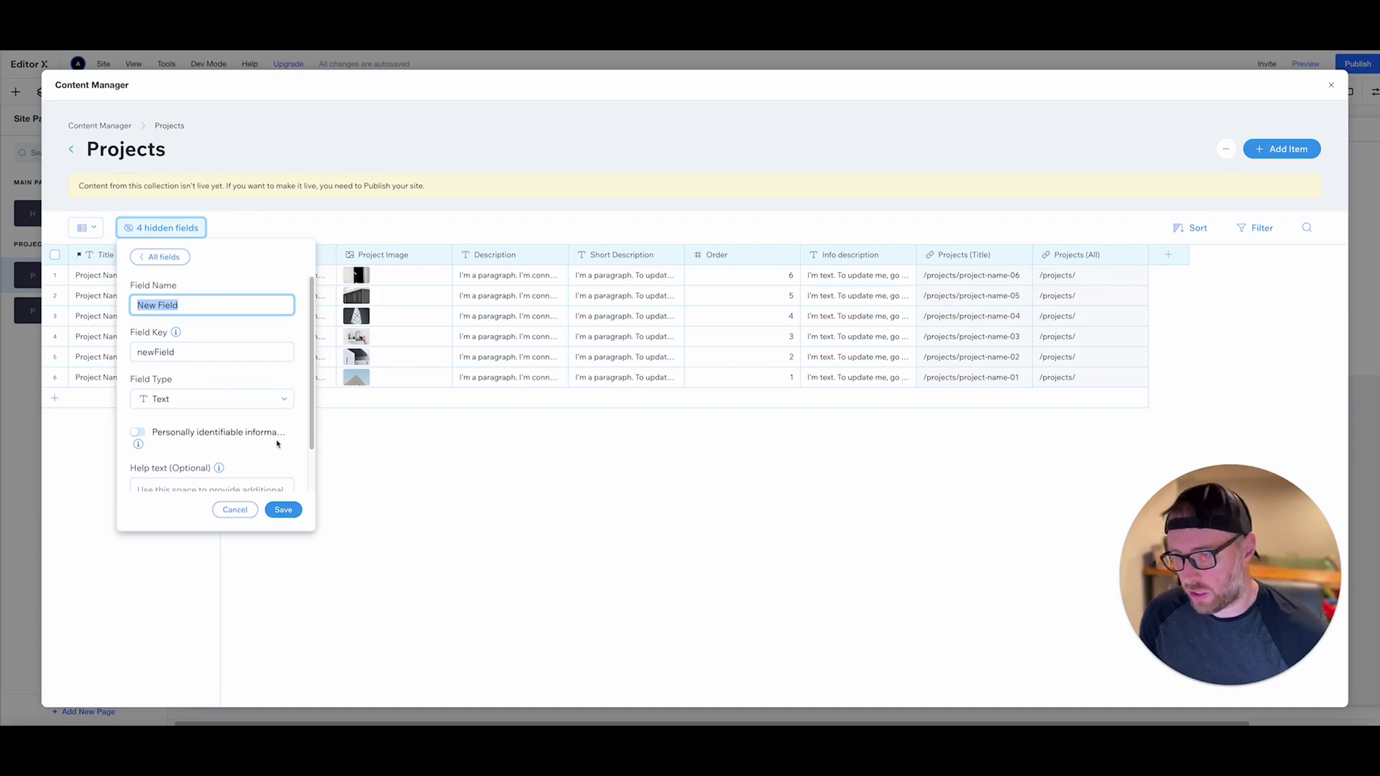
{"action": "left_click", "coordinate": [237, 399]}
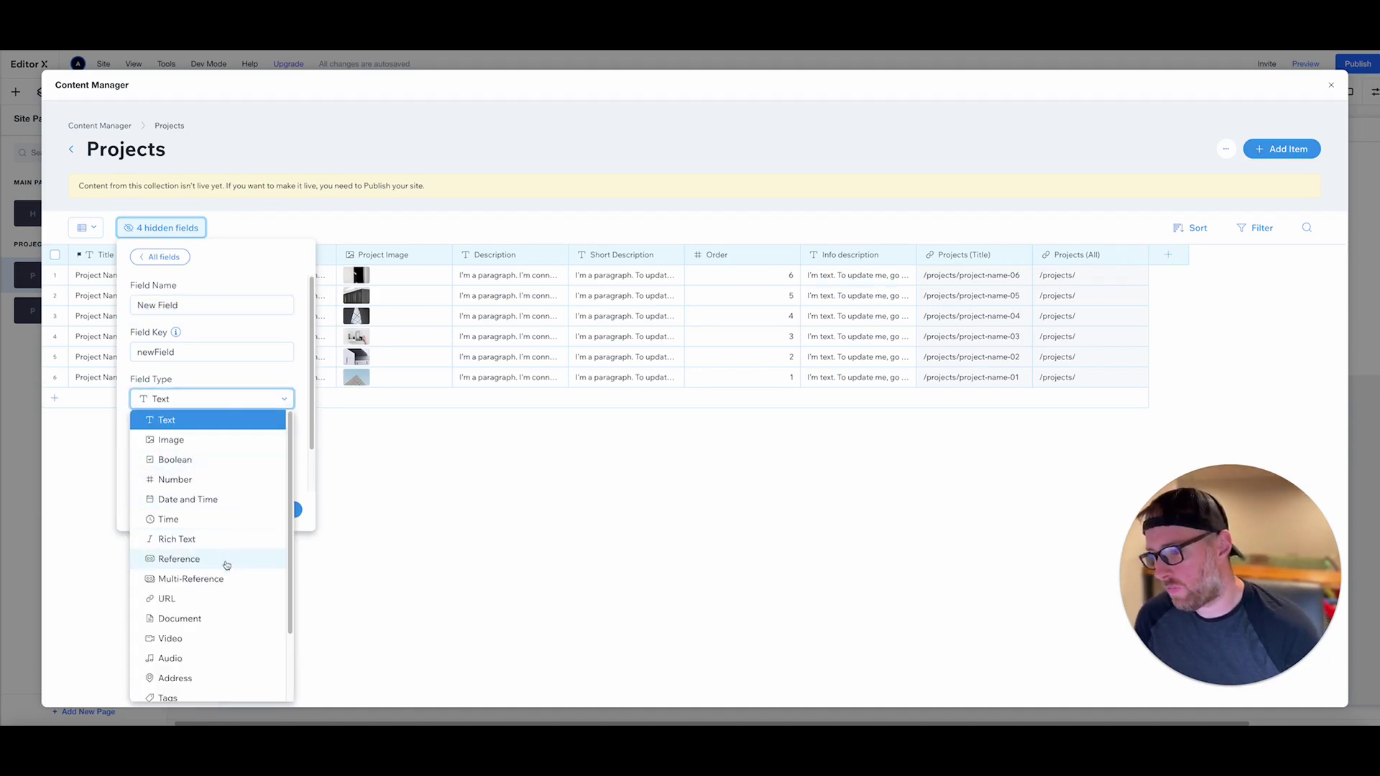
{"action": "scroll", "coordinate": [222, 580], "scroll_direction": "down", "scroll_amount": 2}
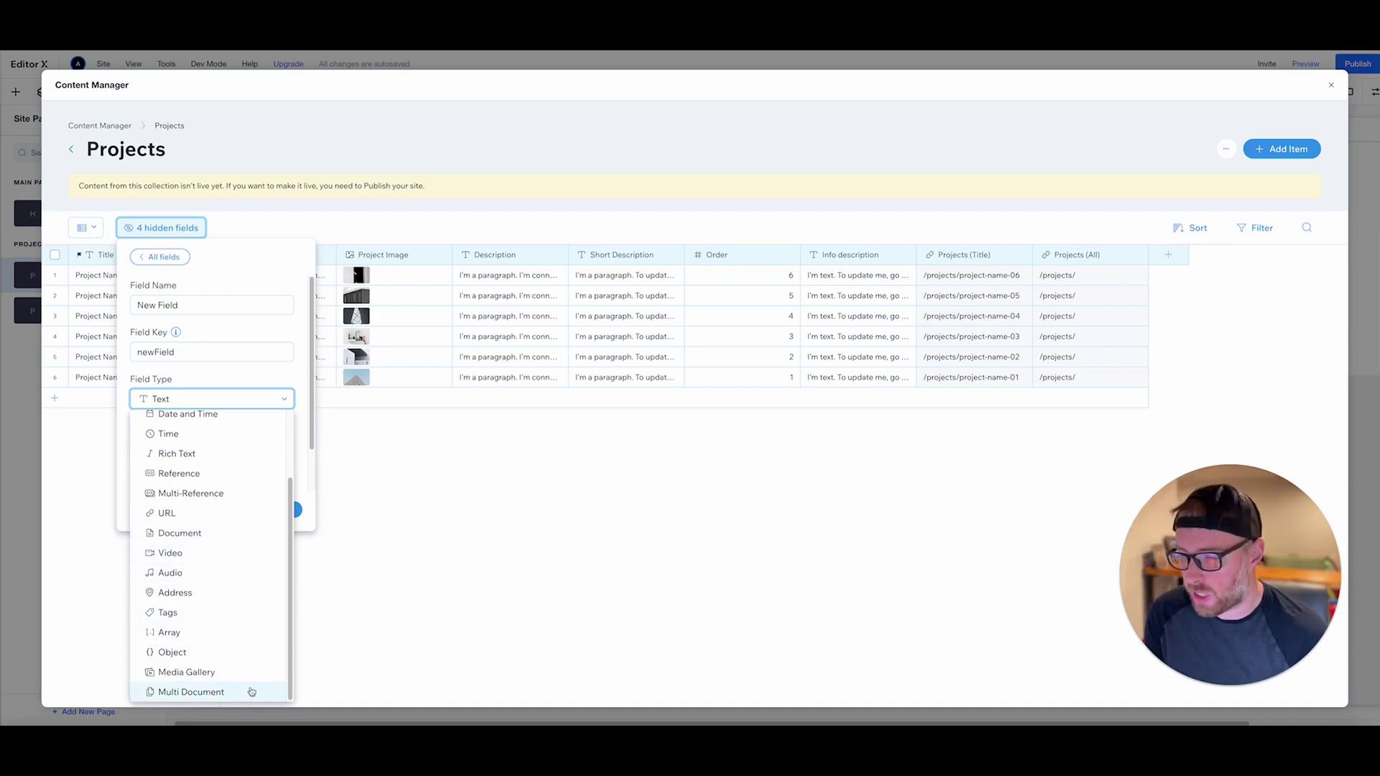
{"action": "scroll", "coordinate": [206, 560], "scroll_direction": "up", "scroll_amount": 2}
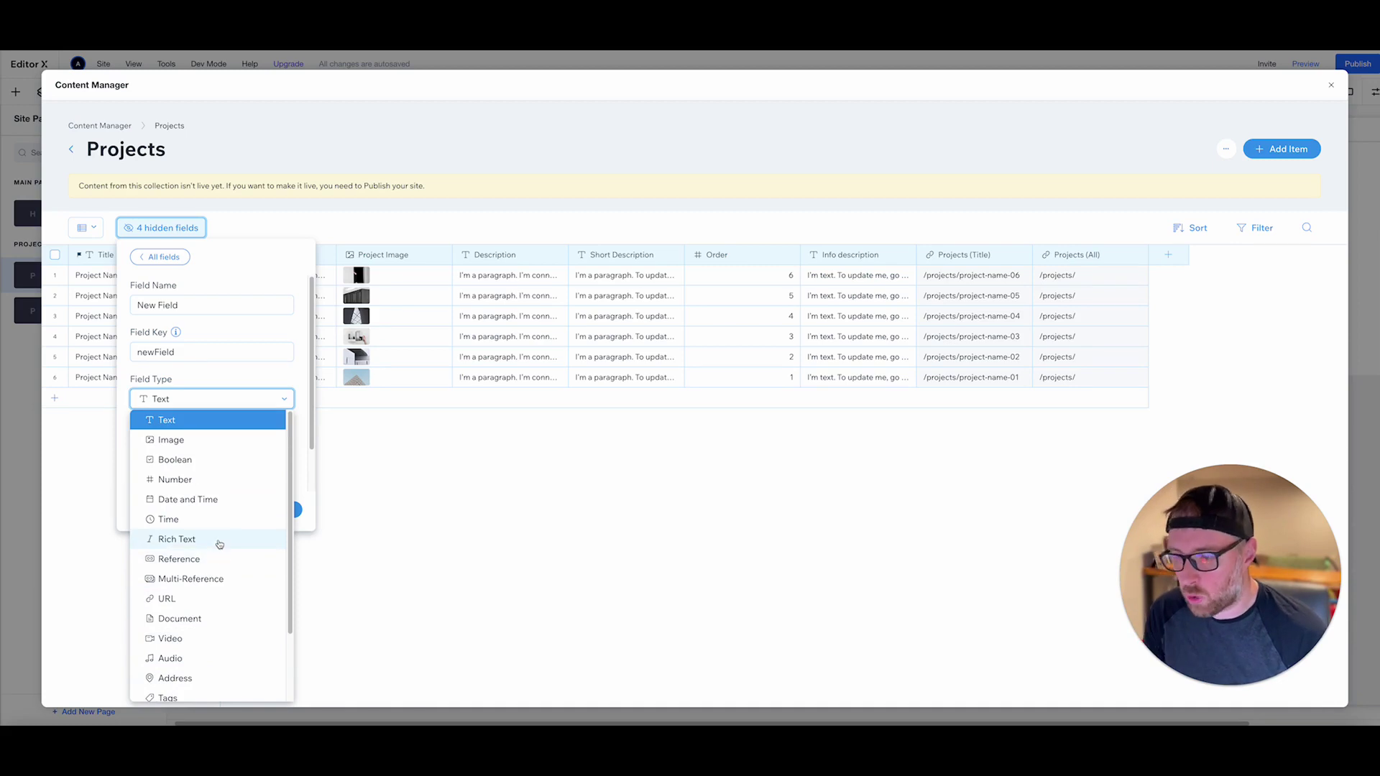
{"action": "left_click", "coordinate": [576, 494]}
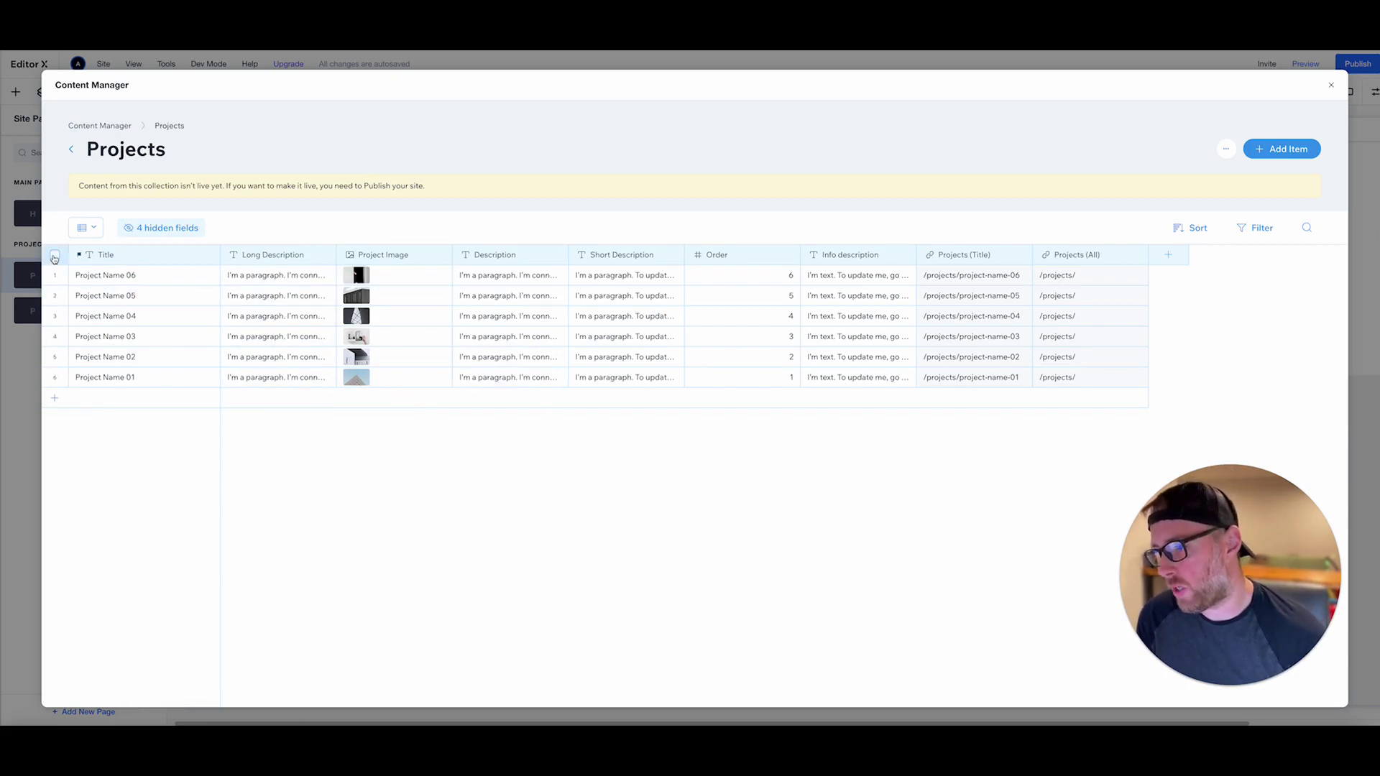
{"action": "left_click", "coordinate": [54, 255]}
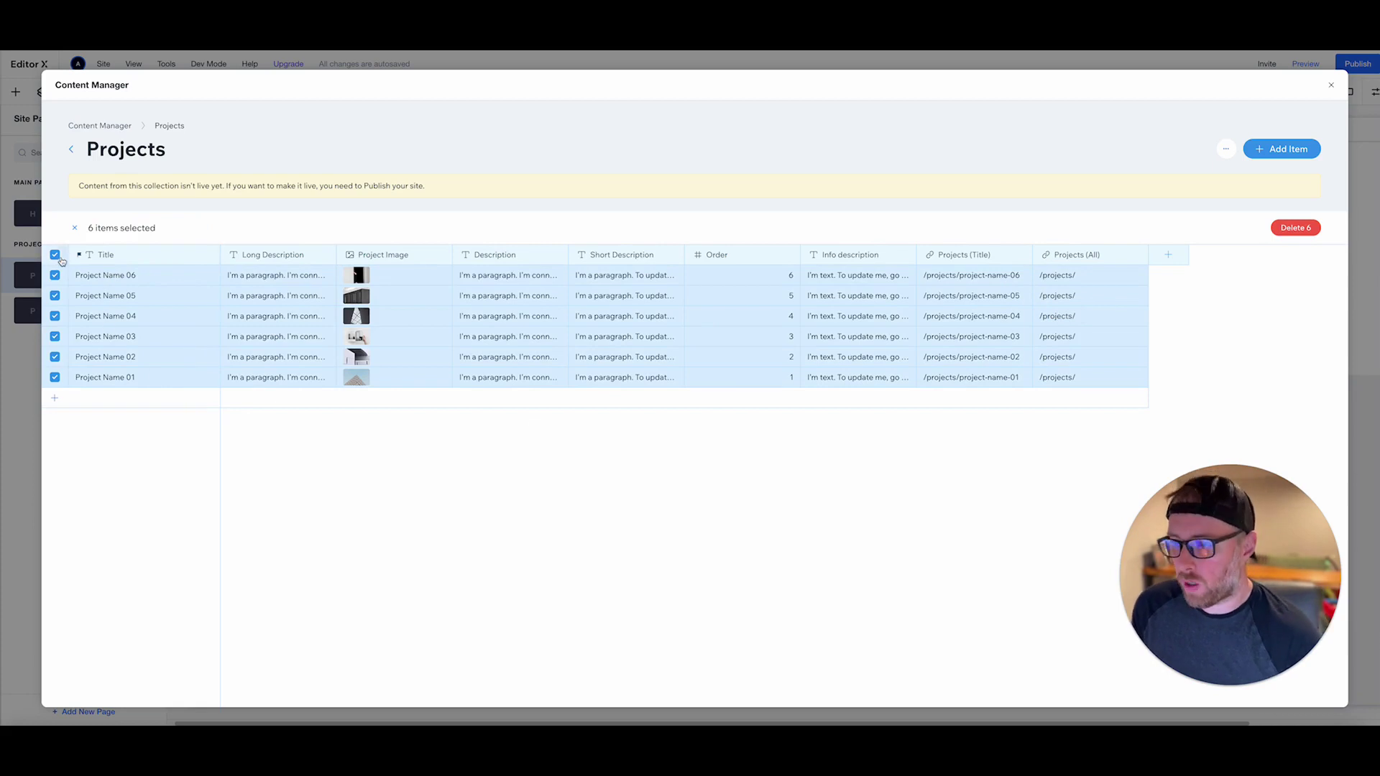
{"action": "left_click", "coordinate": [74, 227]}
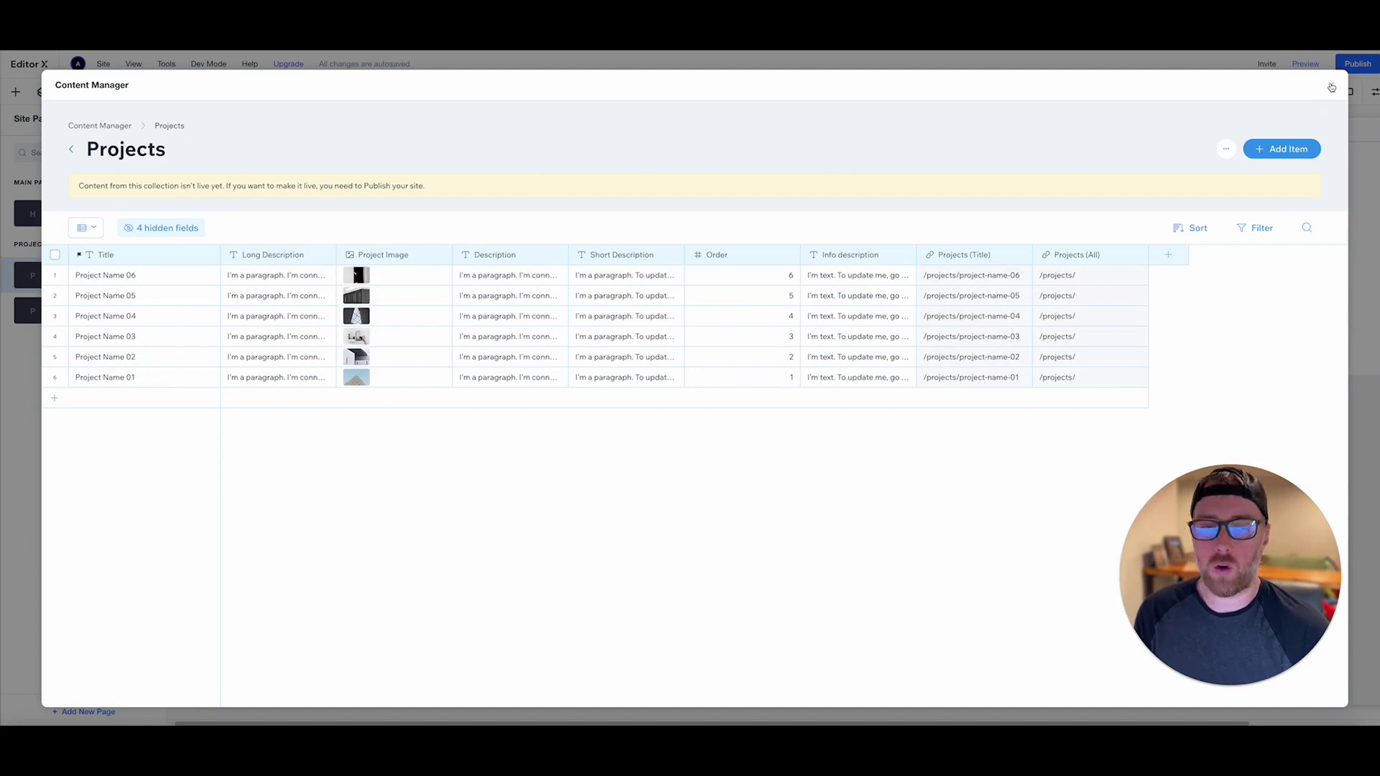
- Close the collection editor, return to the Projects (All) page and select its Projects dataset
{"action": "left_click", "coordinate": [1332, 87]}
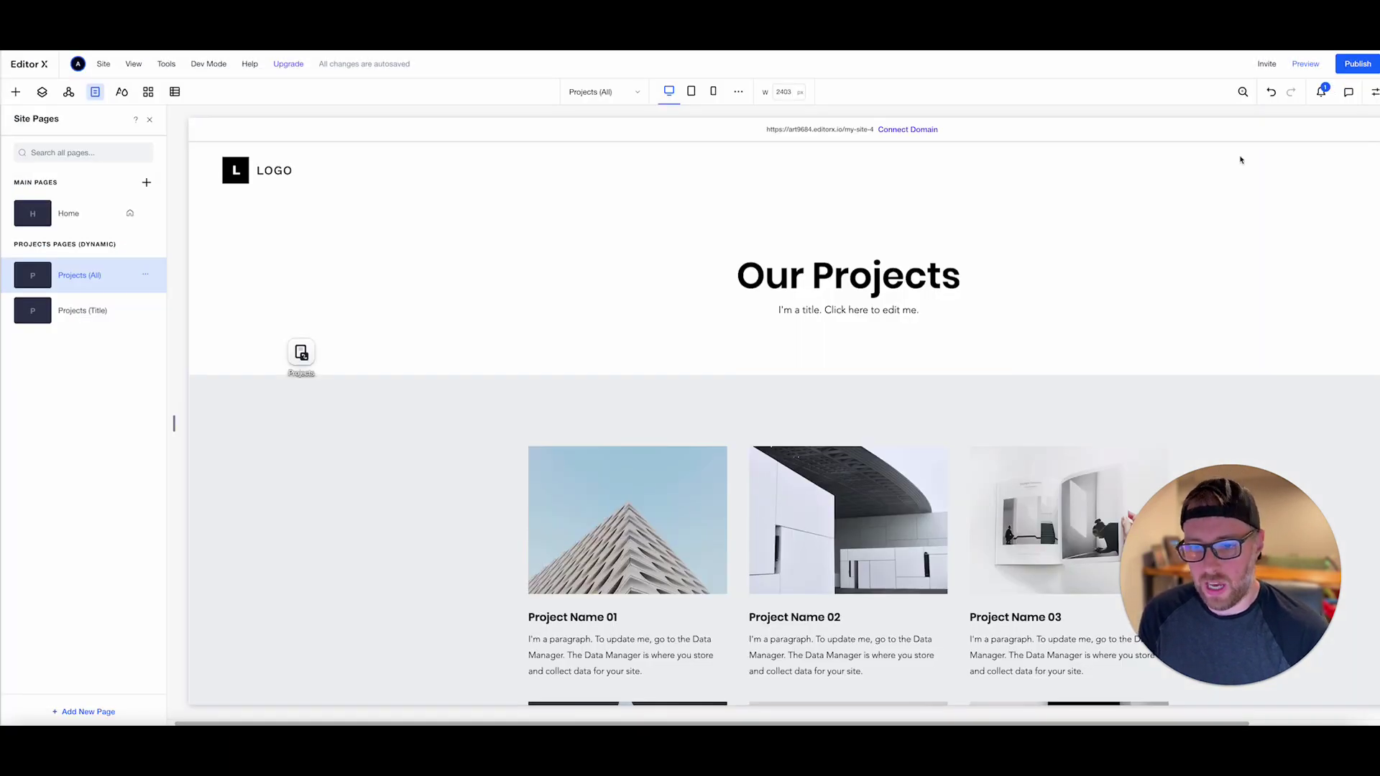
{"action": "left_click", "coordinate": [70, 213]}
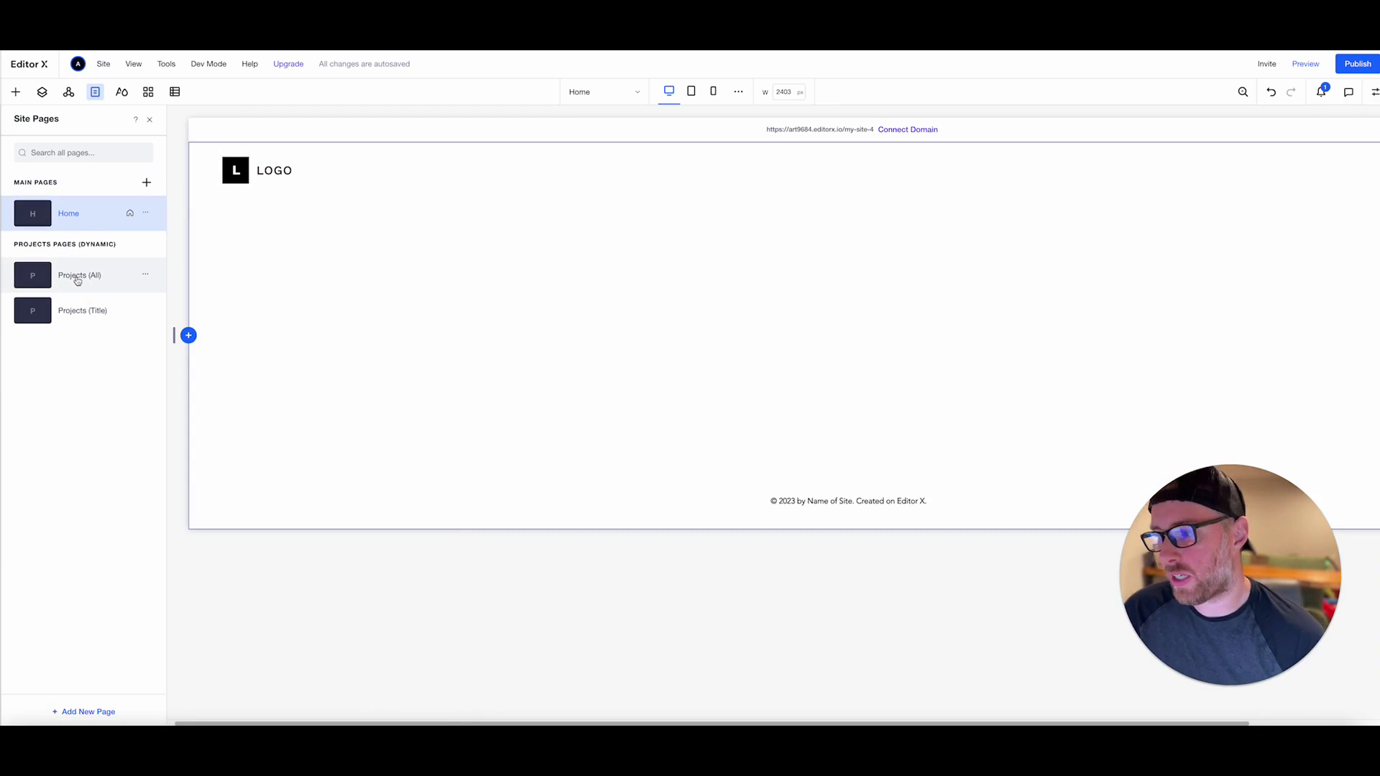
{"action": "left_click", "coordinate": [78, 281]}
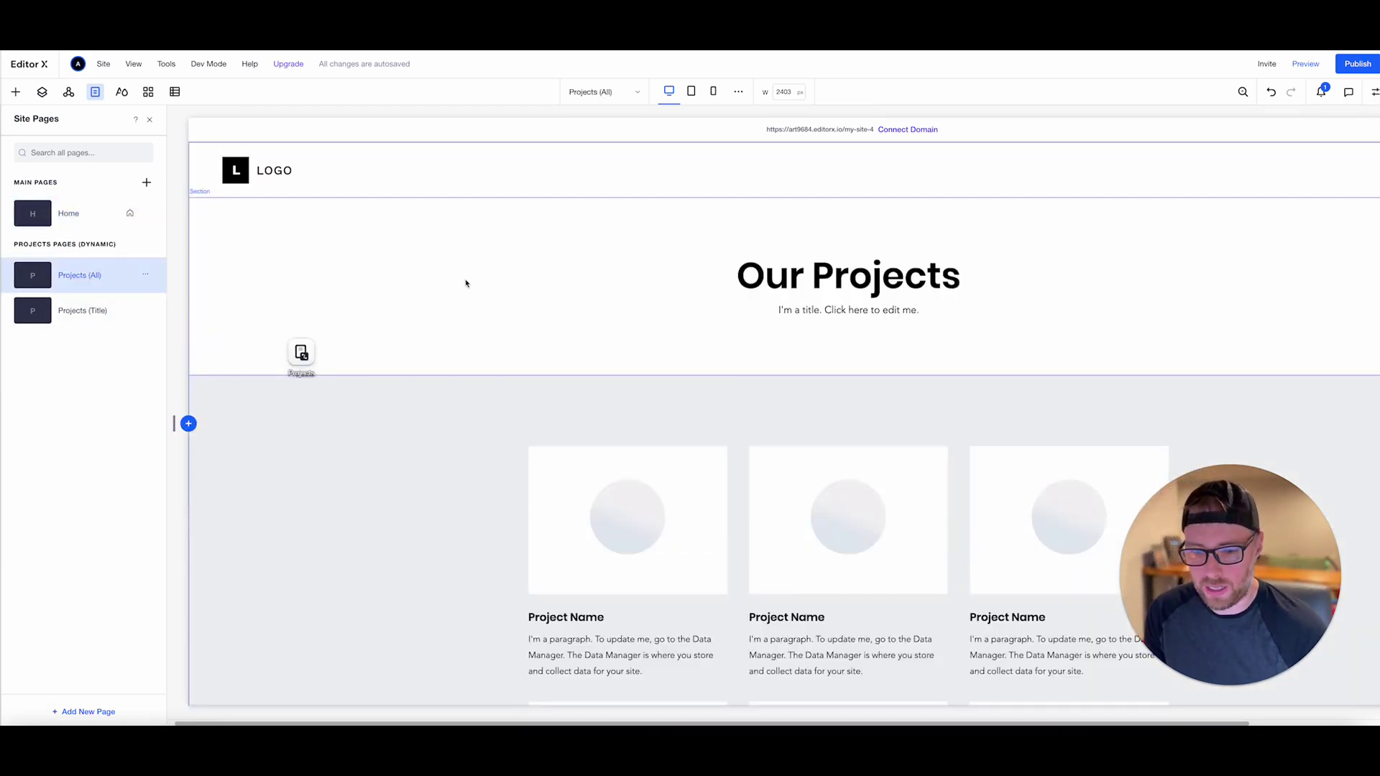
{"action": "scroll", "coordinate": [524, 317], "scroll_direction": "down", "scroll_amount": 2}
{"action": "scroll", "coordinate": [525, 331], "scroll_direction": "up", "scroll_amount": 2}
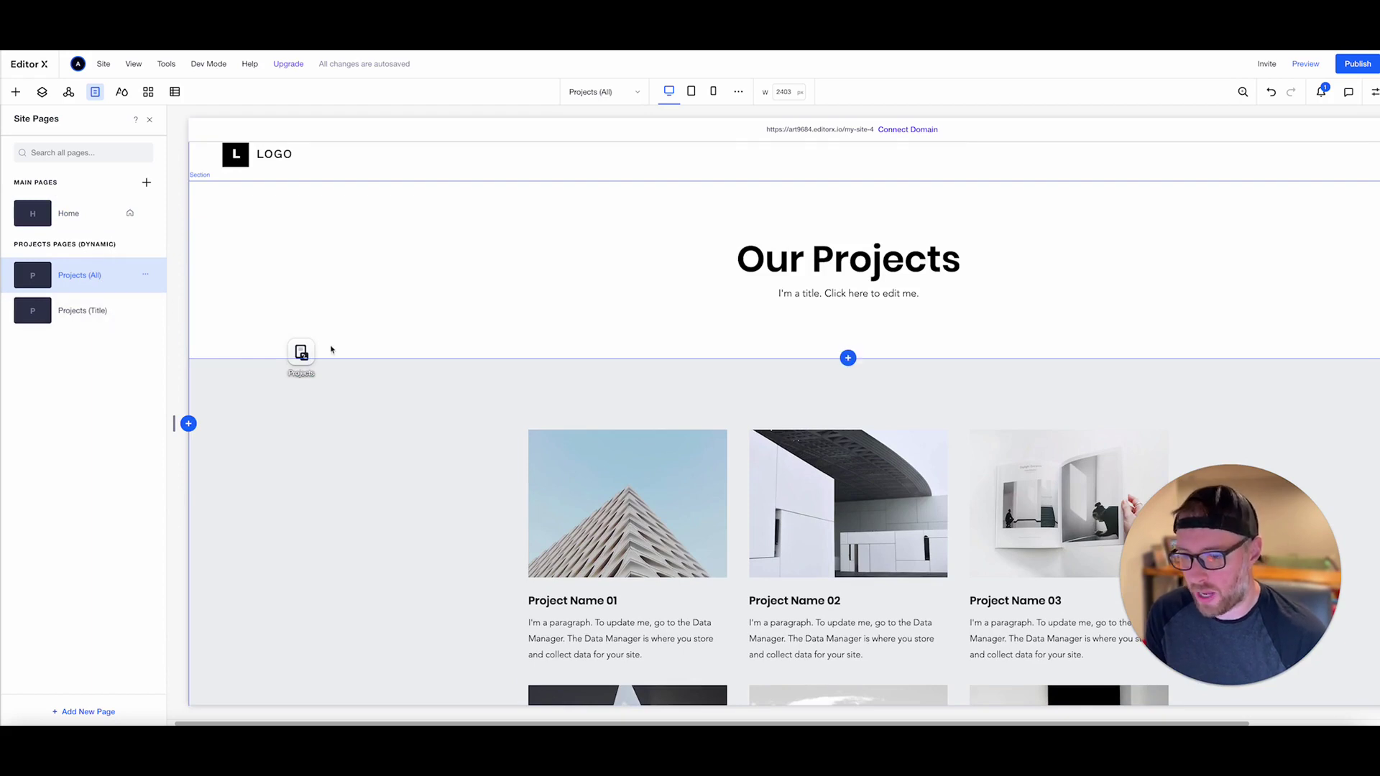
{"action": "scroll", "coordinate": [829, 358], "scroll_direction": "down", "scroll_amount": 2}
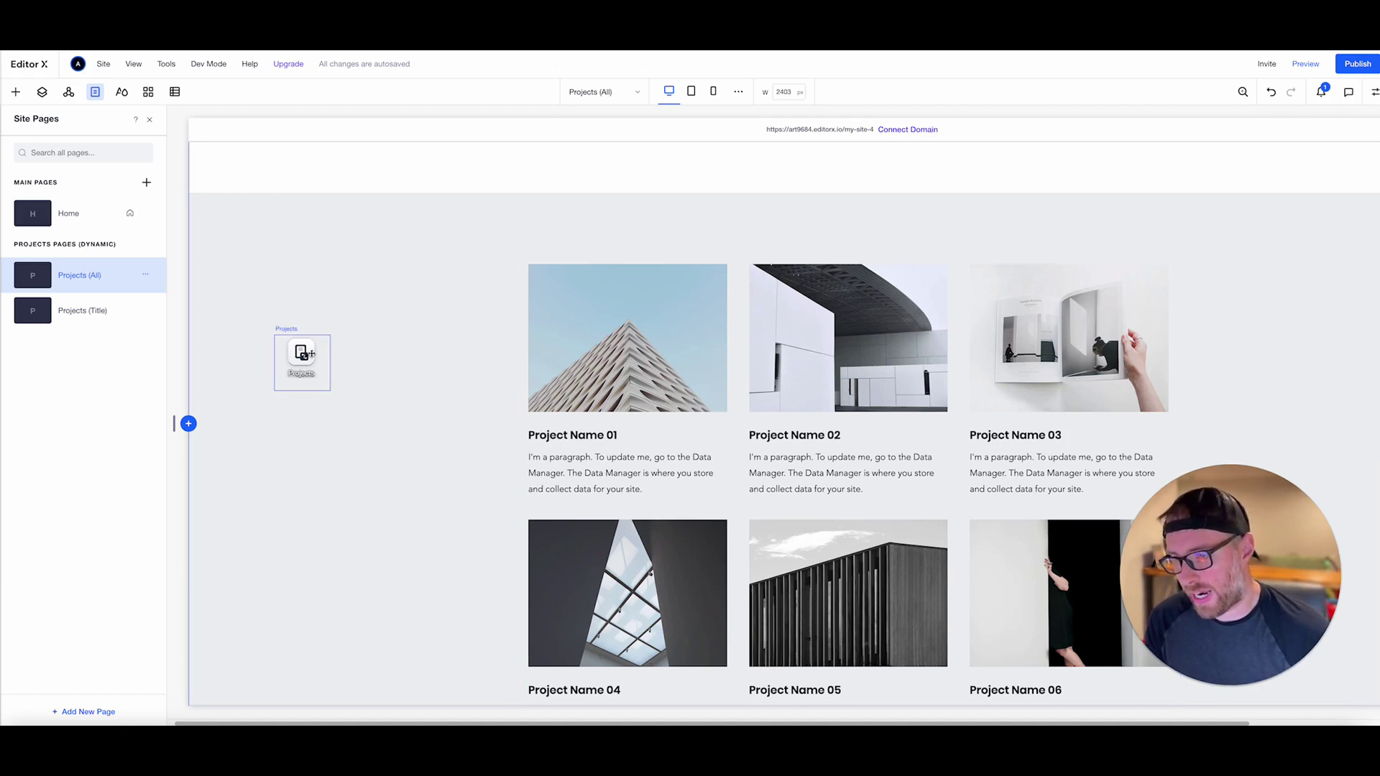
{"action": "left_click", "coordinate": [302, 359]}
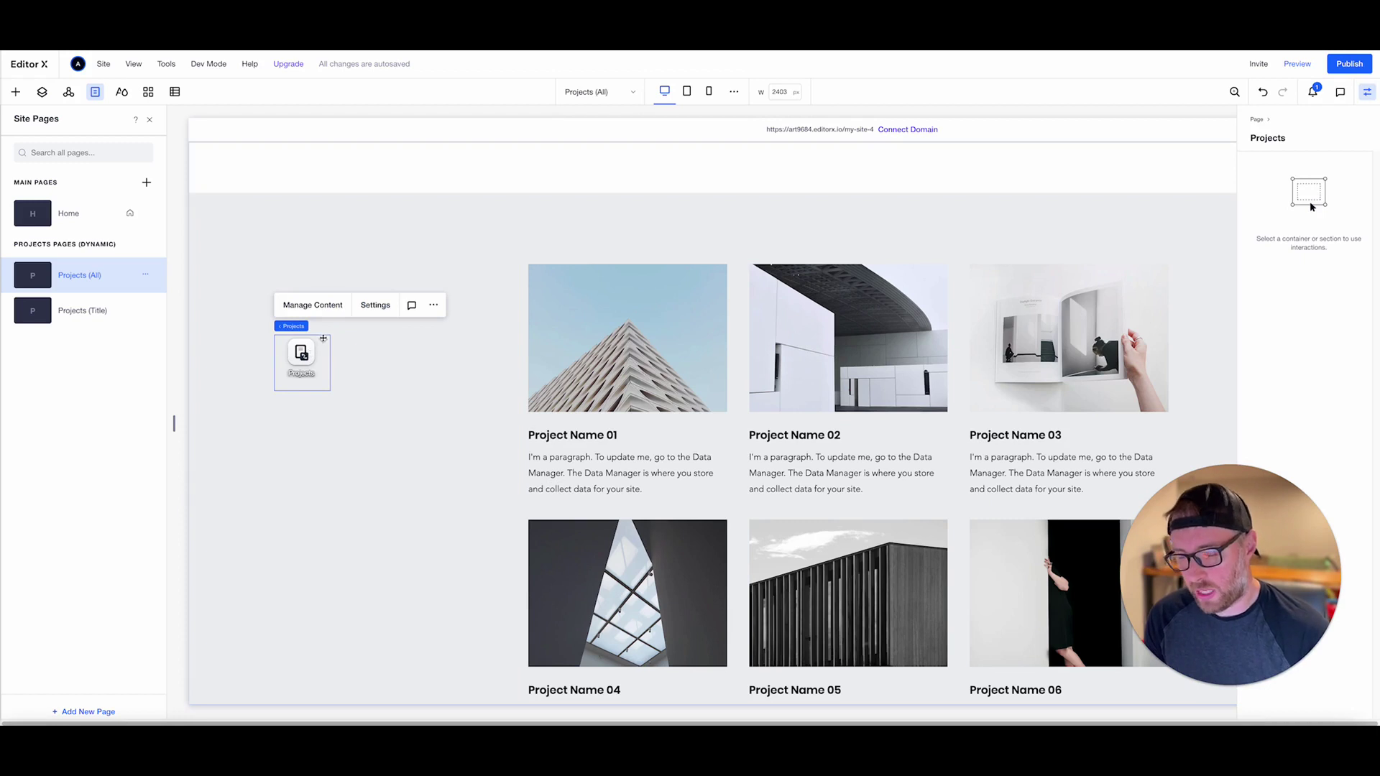
- Replace Project Name 06's image with the pink pampas flower photo
{"action": "left_click", "coordinate": [313, 306]}
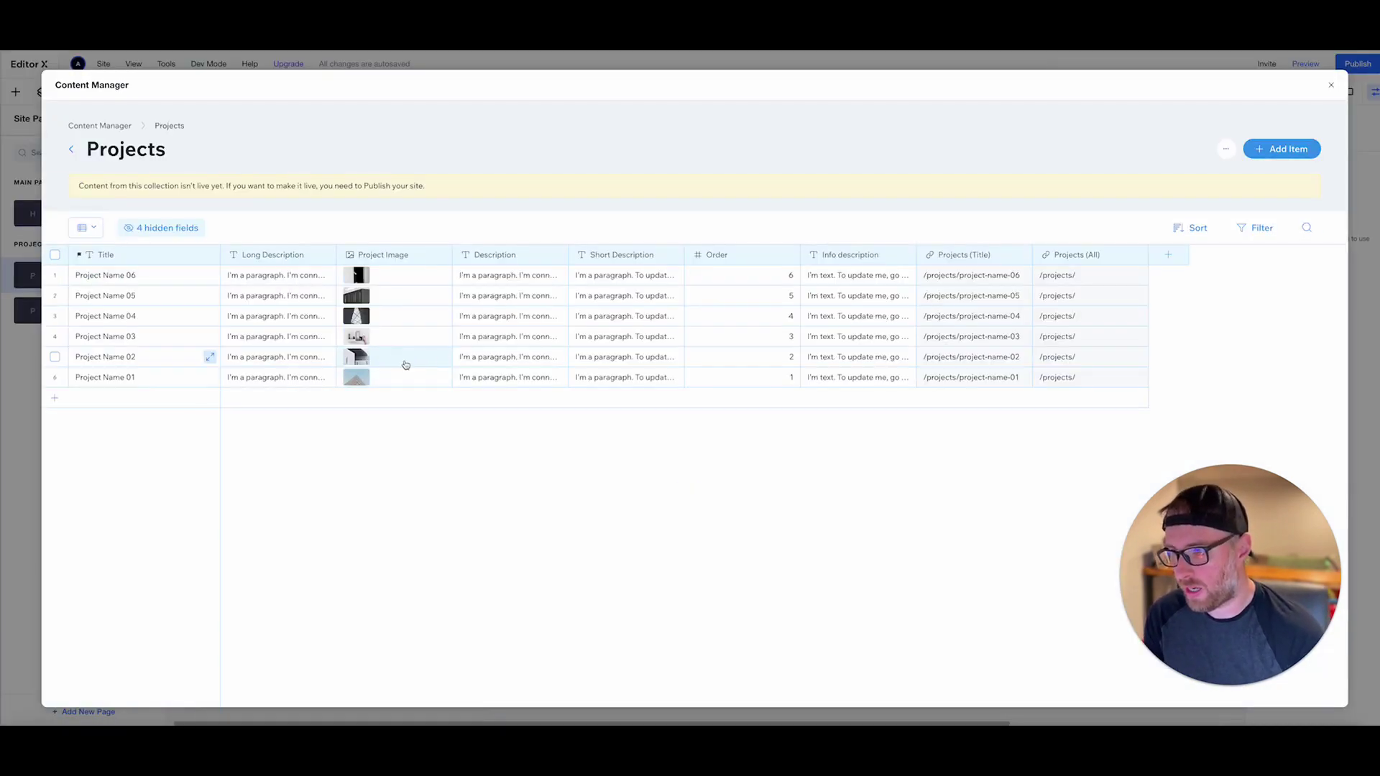
{"action": "left_click", "coordinate": [371, 277]}
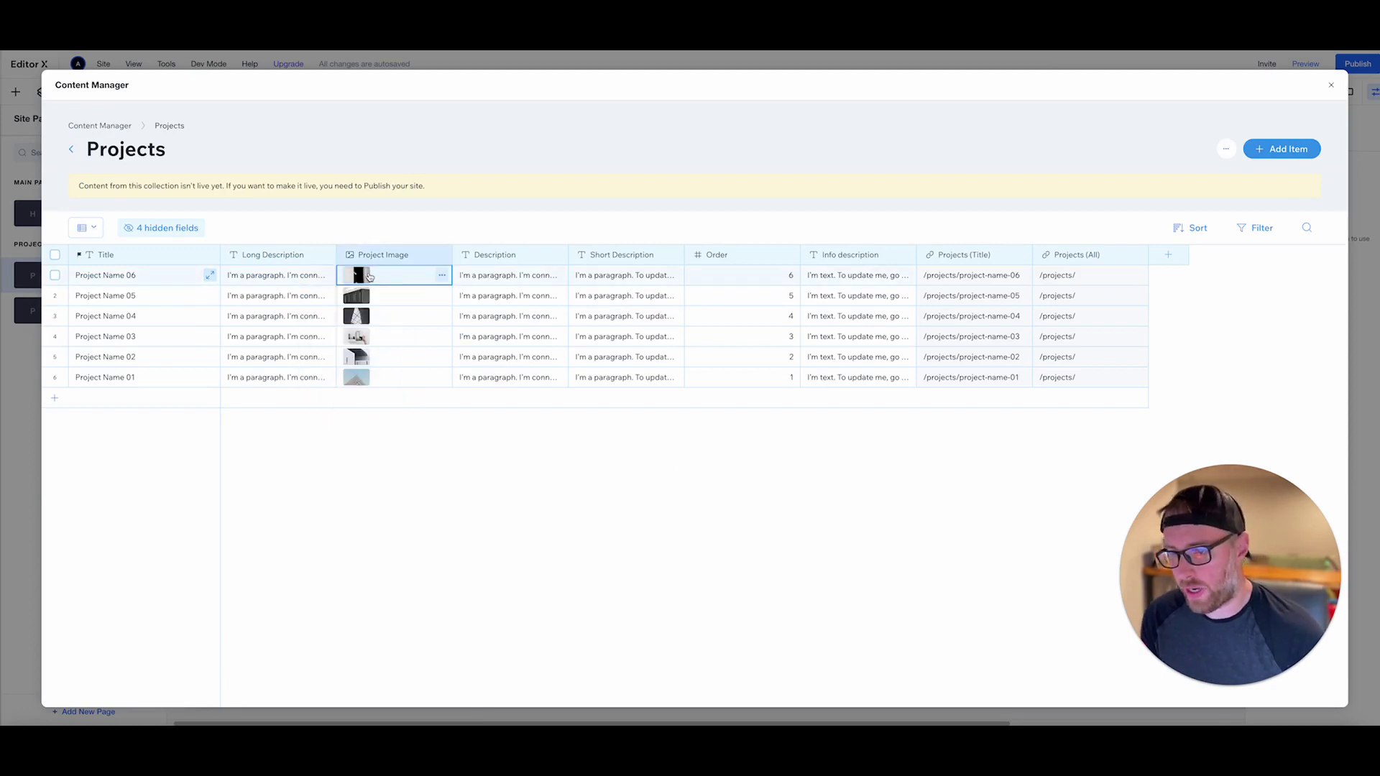
{"action": "left_click", "coordinate": [441, 277]}
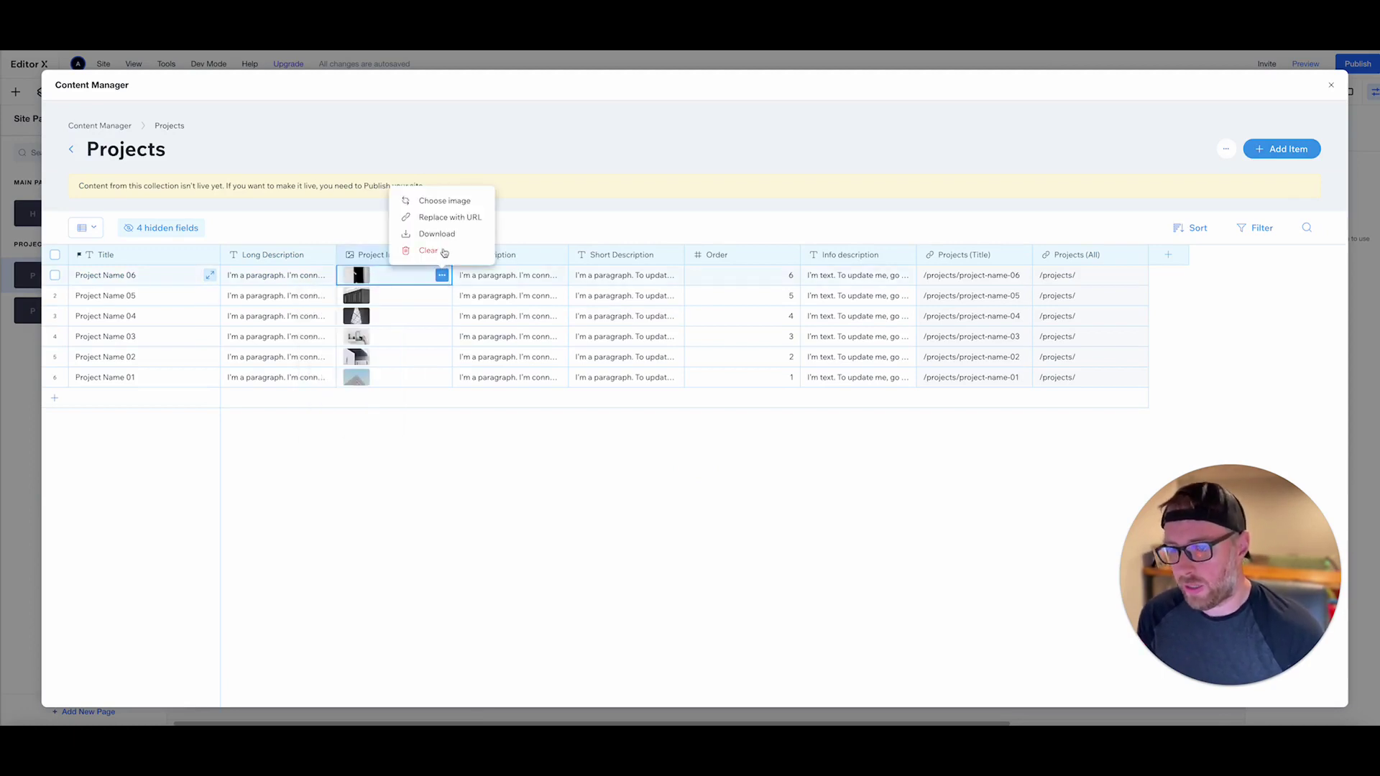
{"action": "left_click", "coordinate": [446, 201]}
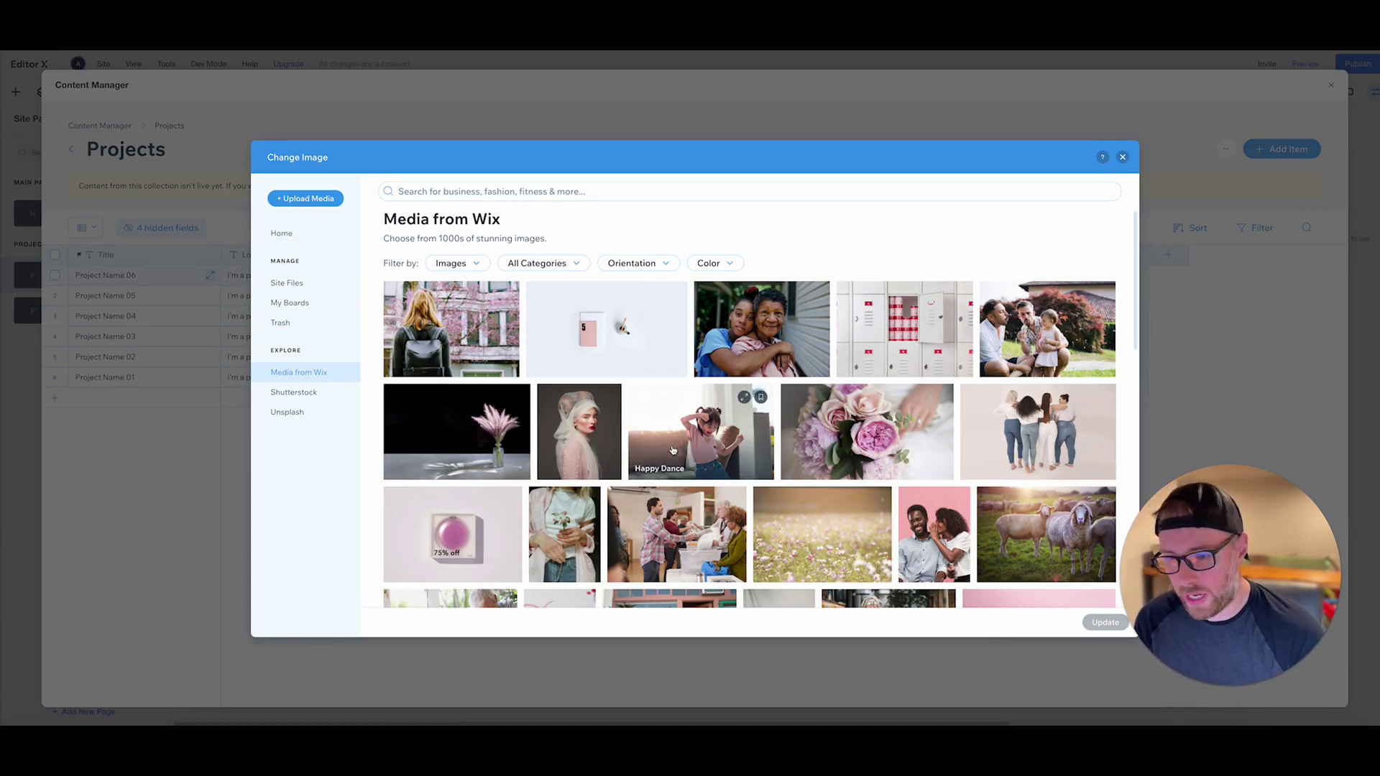
{"action": "left_click", "coordinate": [481, 426]}
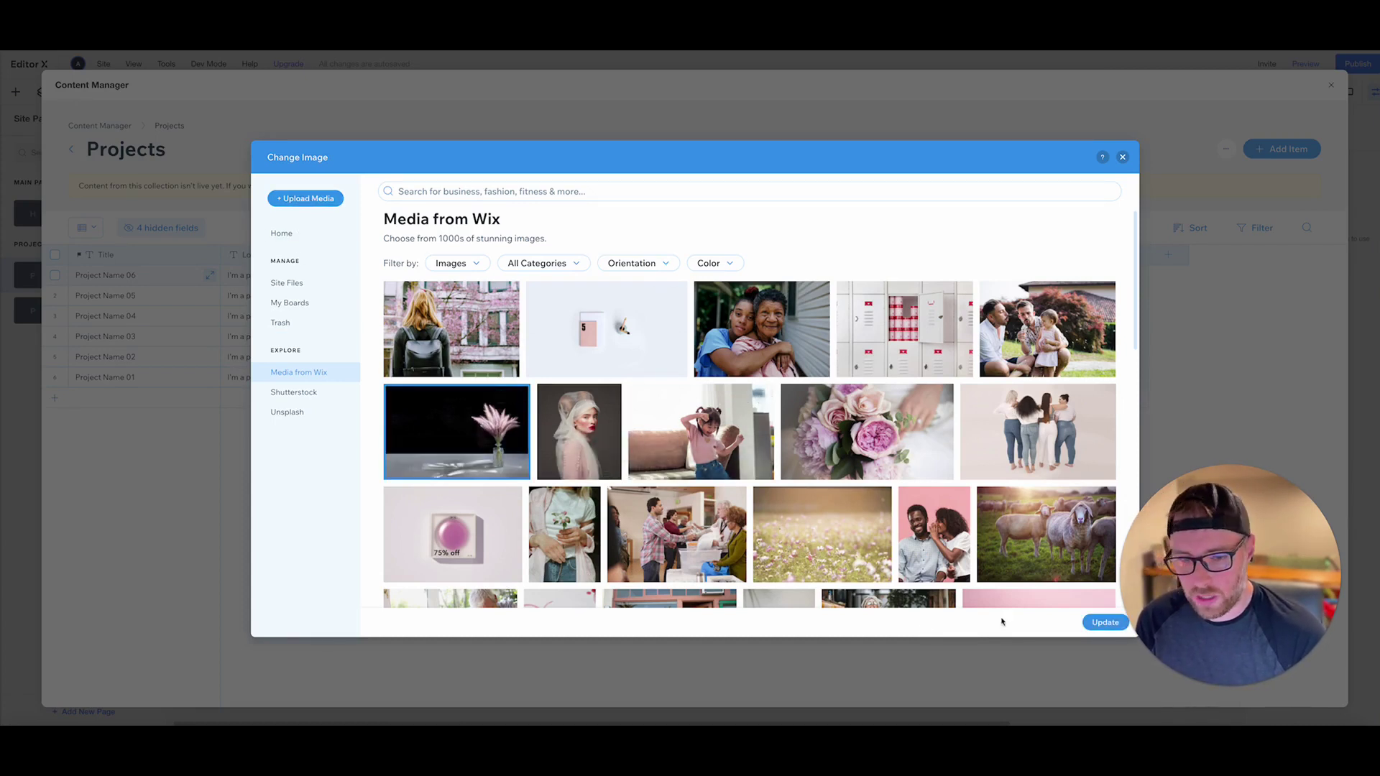
{"action": "left_click", "coordinate": [1101, 622]}
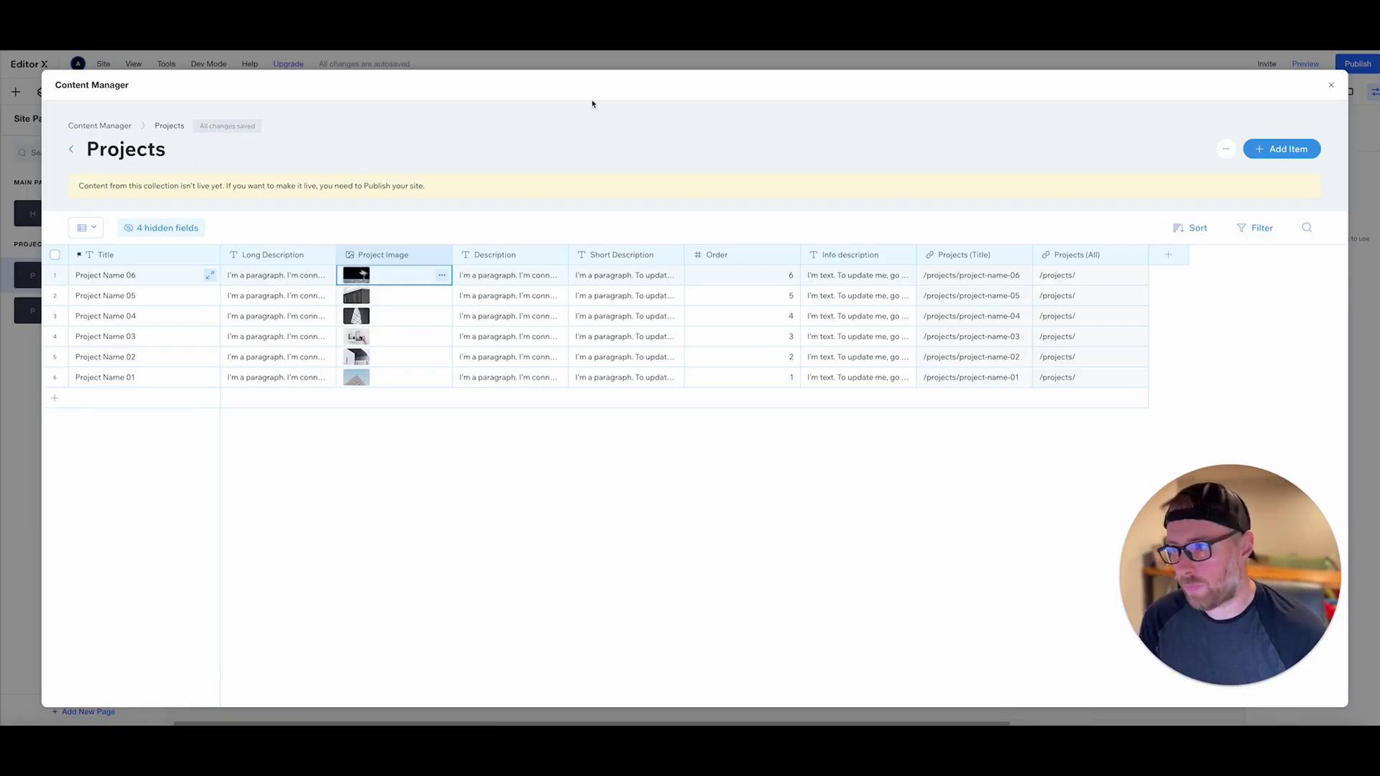
- Close the collection editor and preview the Projects page as visitors see it
{"action": "left_click", "coordinate": [1332, 88]}
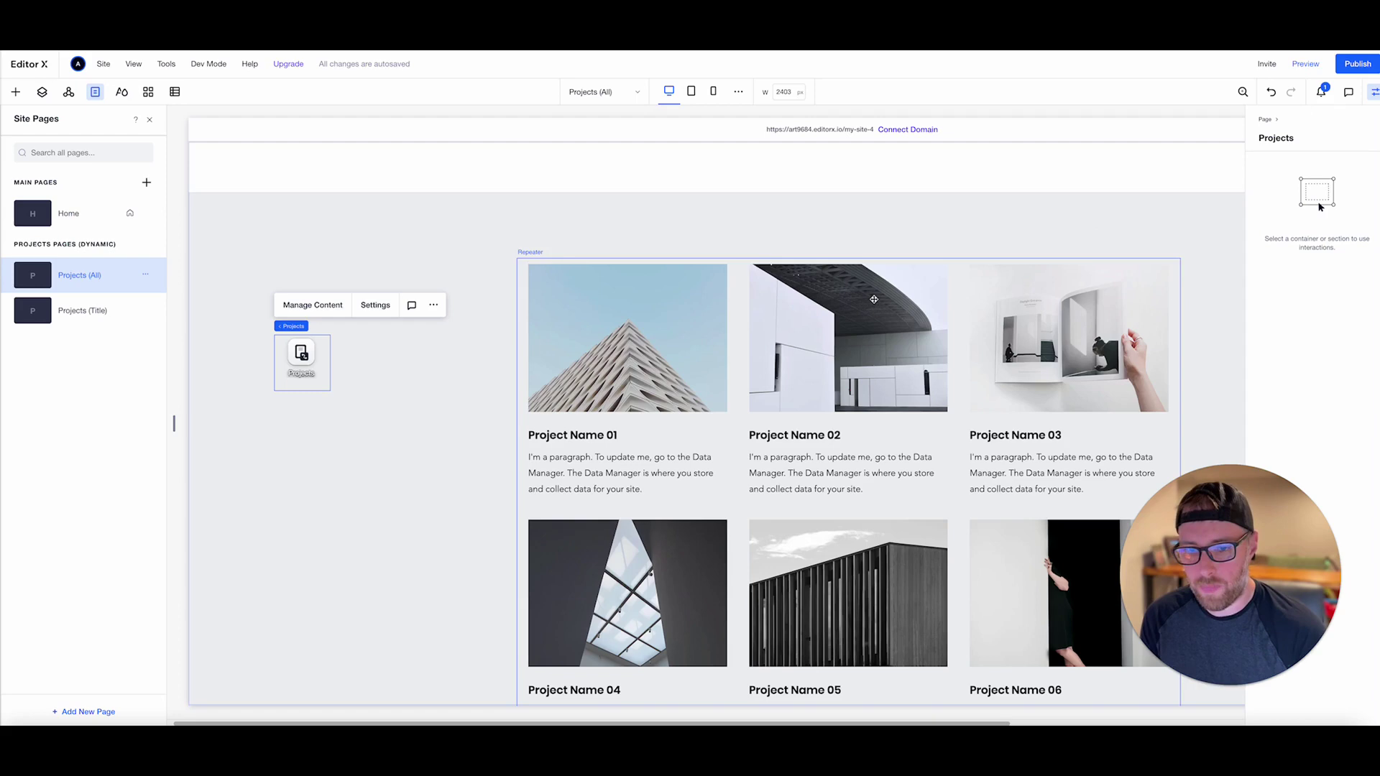
{"action": "scroll", "coordinate": [870, 297], "scroll_direction": "down", "scroll_amount": 3}
{"action": "scroll", "coordinate": [870, 297], "scroll_direction": "up", "scroll_amount": 3}
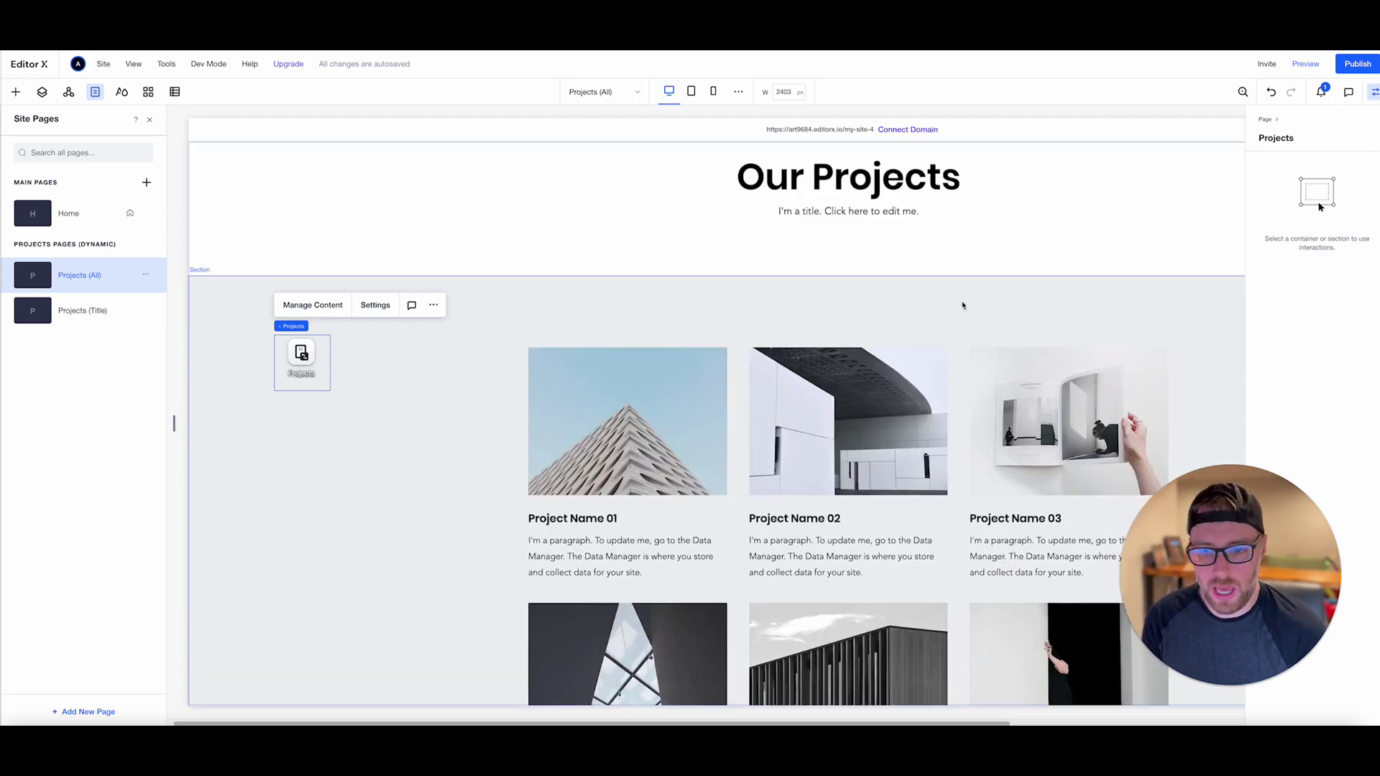
{"action": "left_click", "coordinate": [1310, 66]}
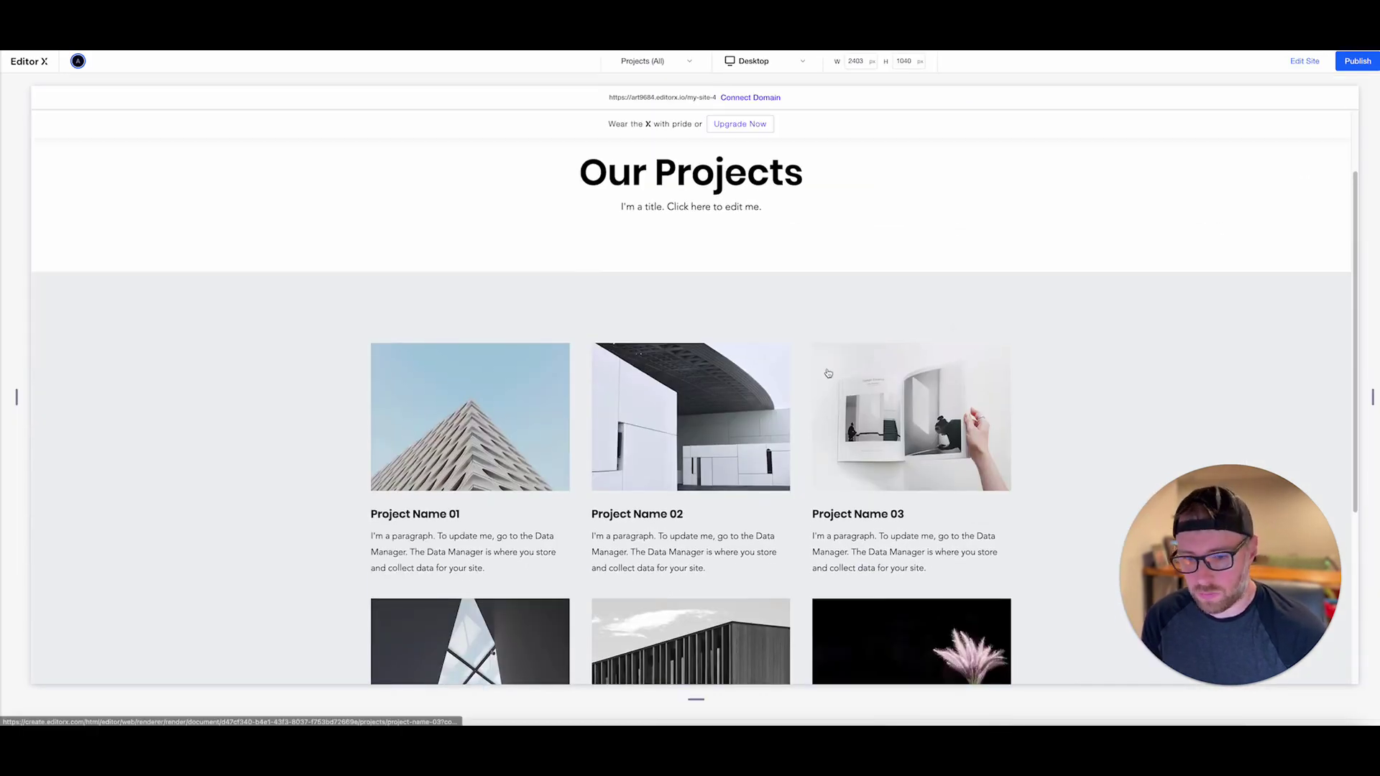
{"action": "scroll", "coordinate": [834, 374], "scroll_direction": "down", "scroll_amount": 3}
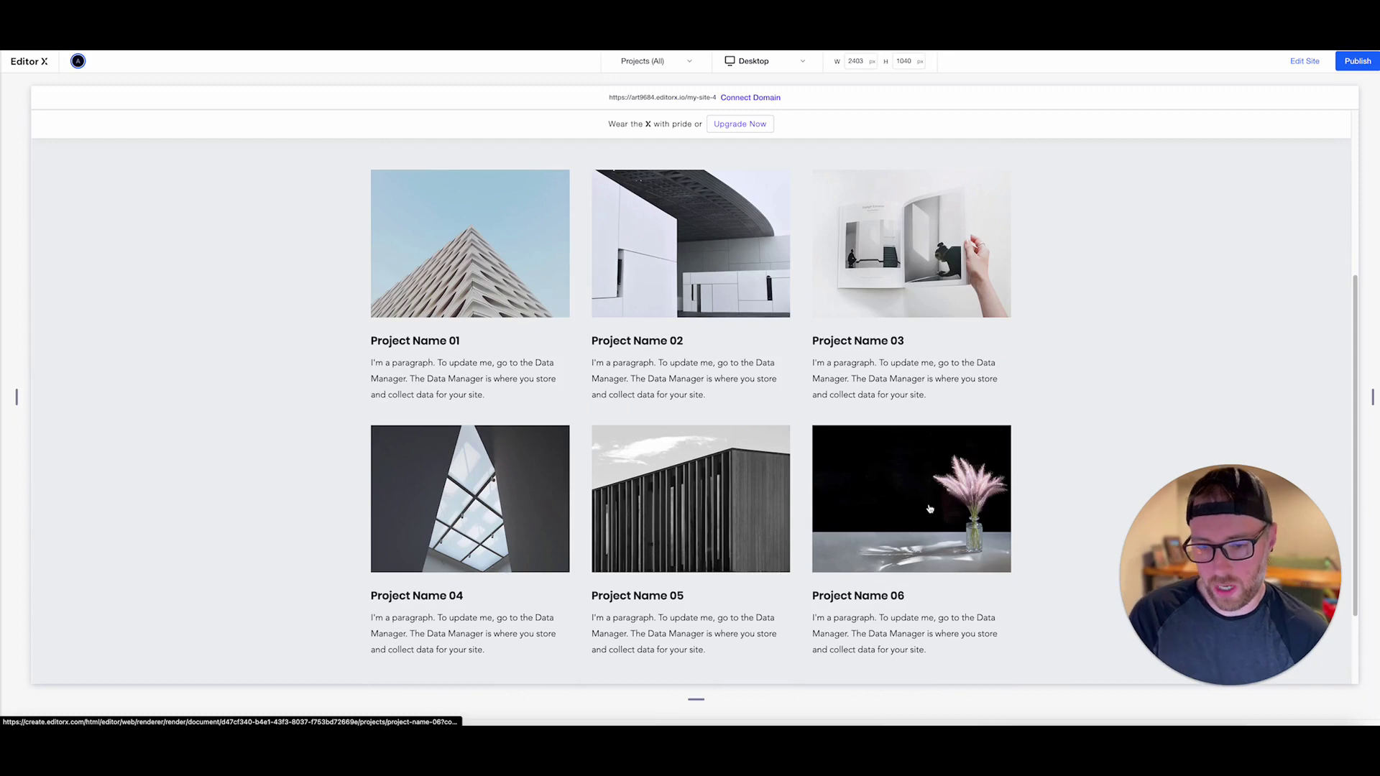
- Return to editing and select the projects repeater on the canvas
{"action": "left_click", "coordinate": [1303, 62]}
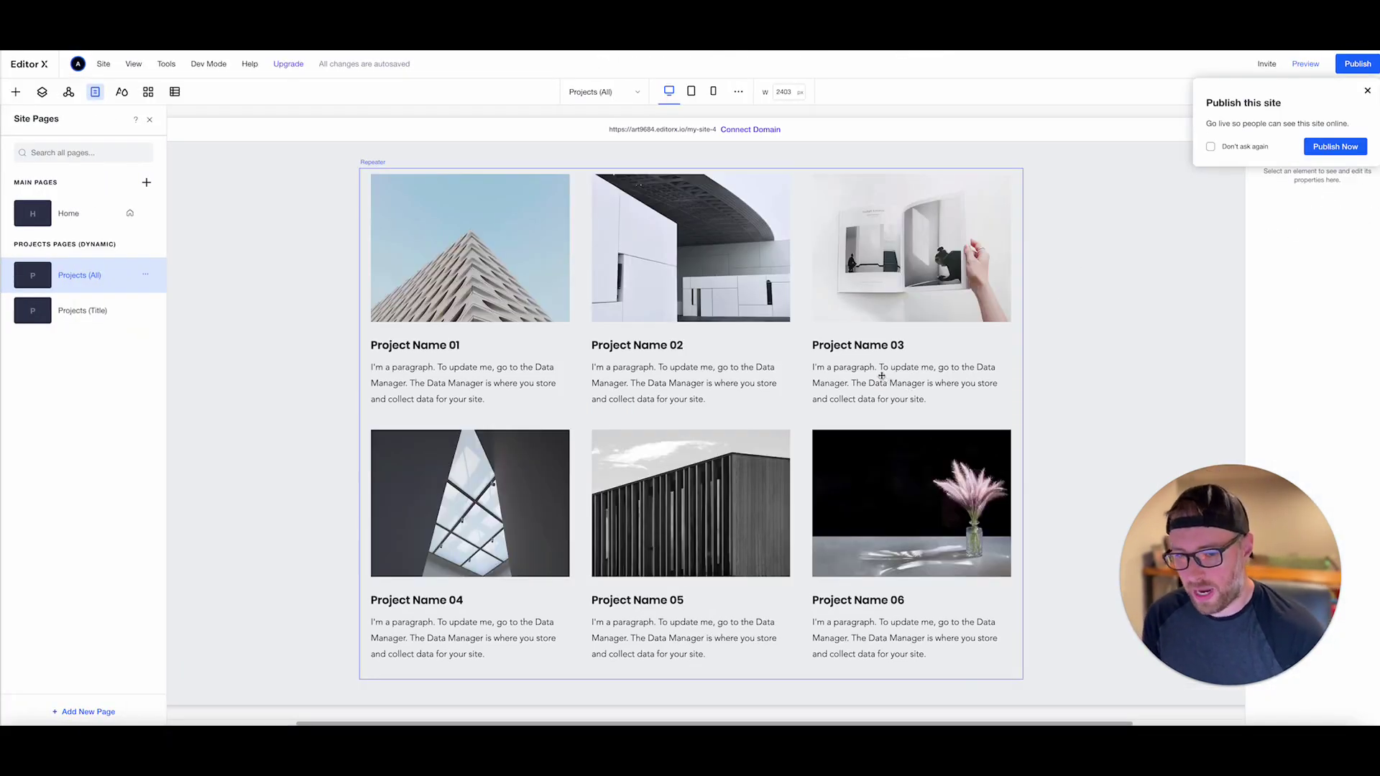
{"action": "left_click", "coordinate": [432, 348]}
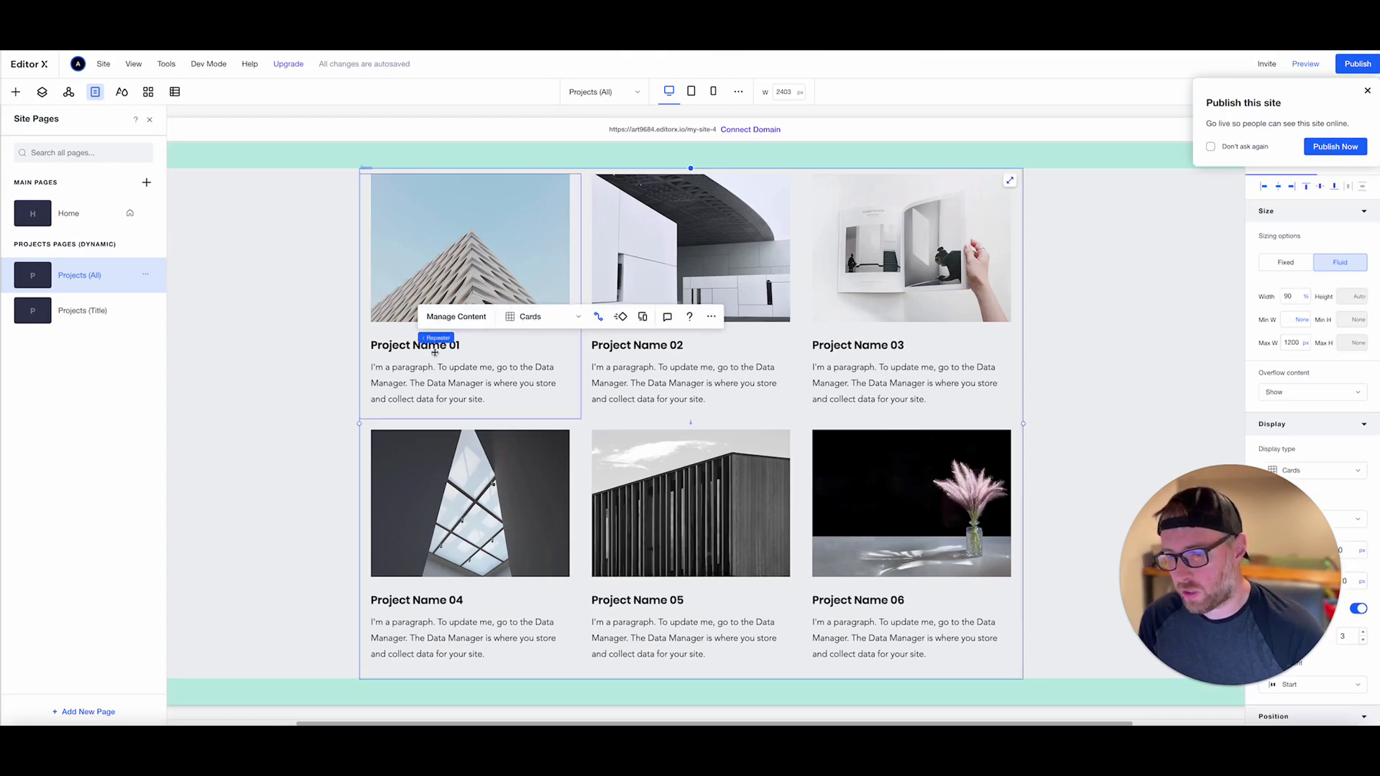
{"action": "scroll", "coordinate": [448, 424], "scroll_direction": "up", "scroll_amount": 1}
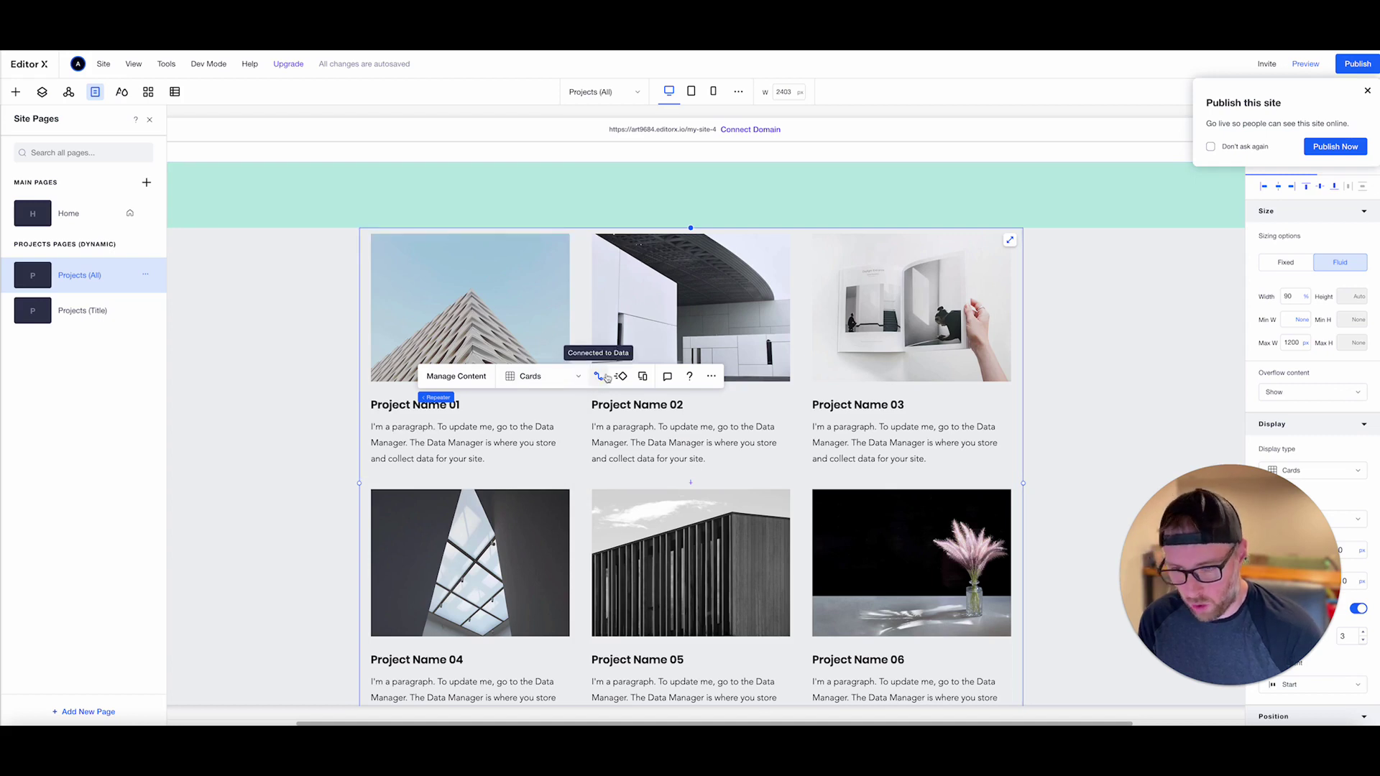
- Select the first card's image and list the Projects fields available as its image source
{"action": "left_click", "coordinate": [403, 339]}
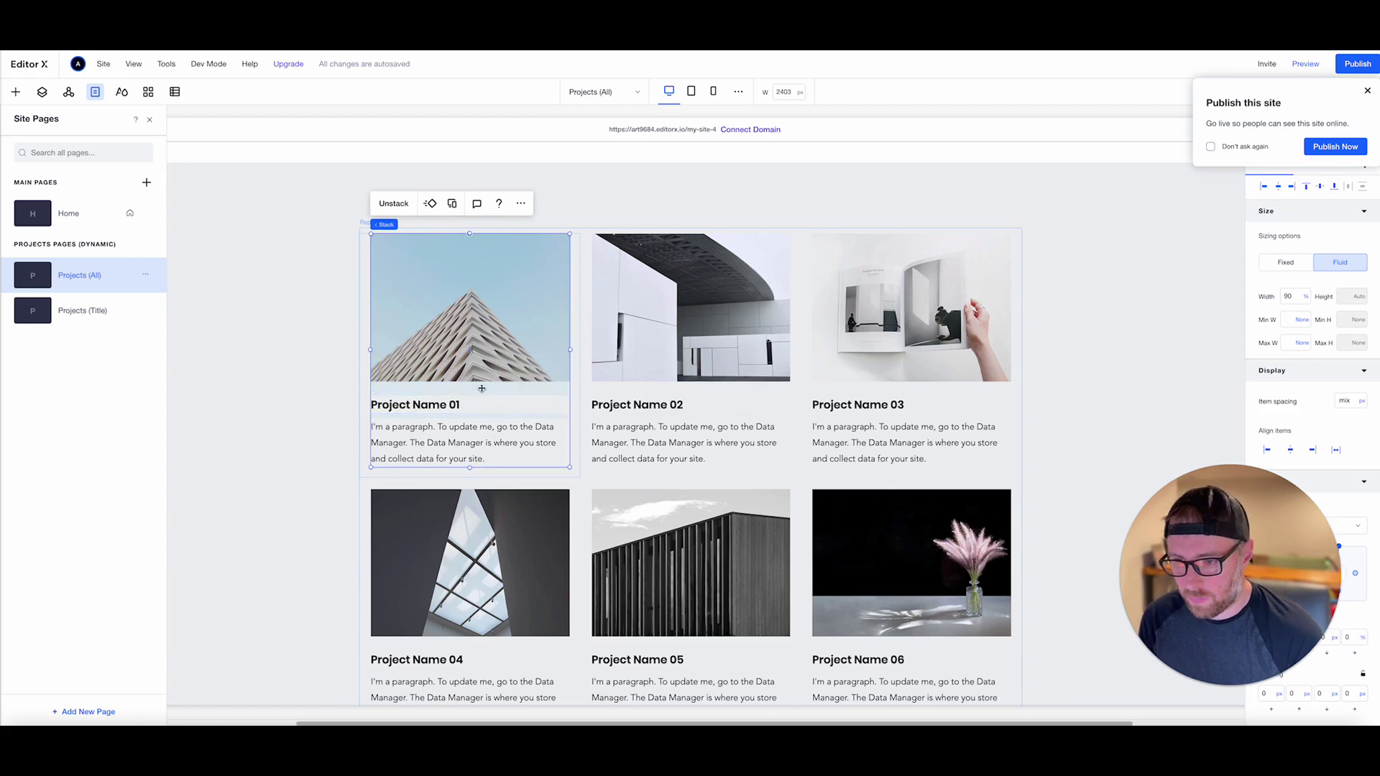
{"action": "left_click", "coordinate": [481, 366]}
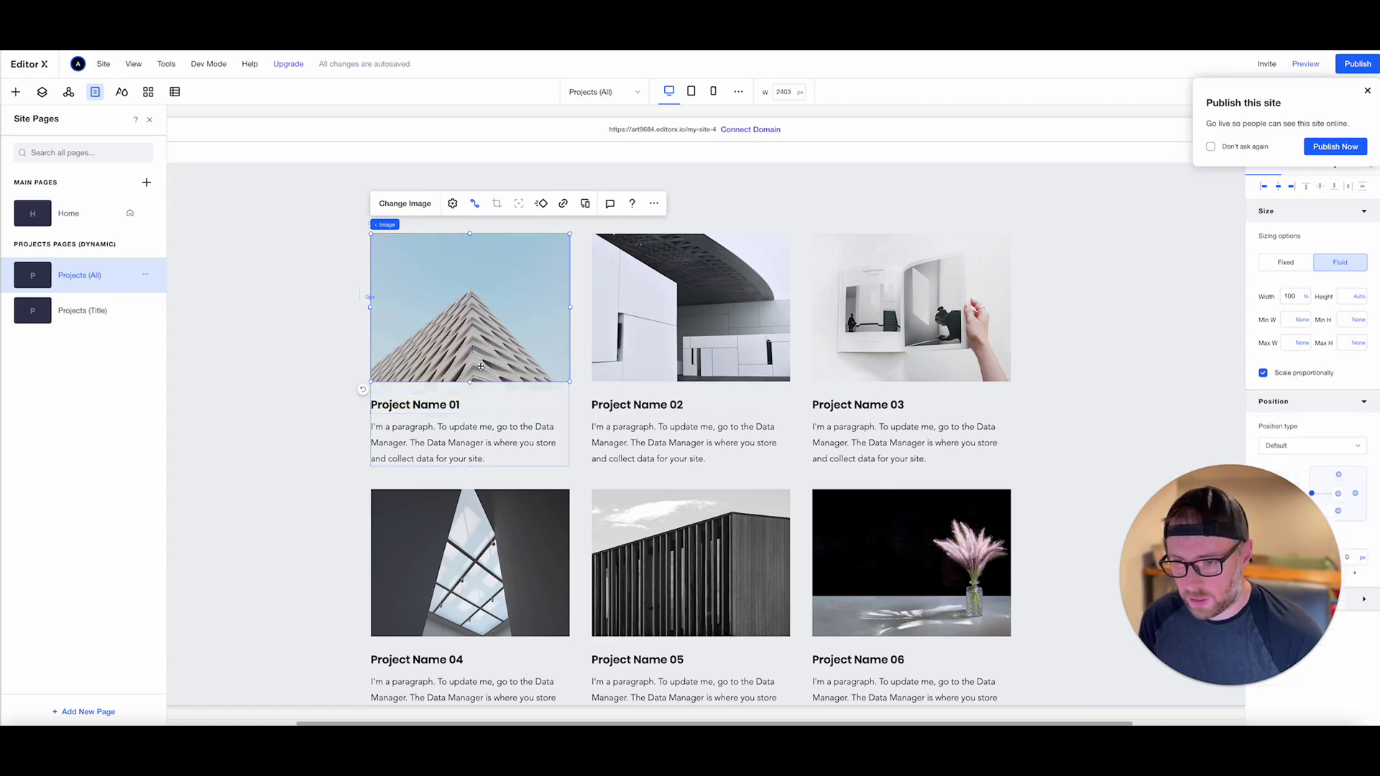
{"action": "left_click", "coordinate": [475, 206]}
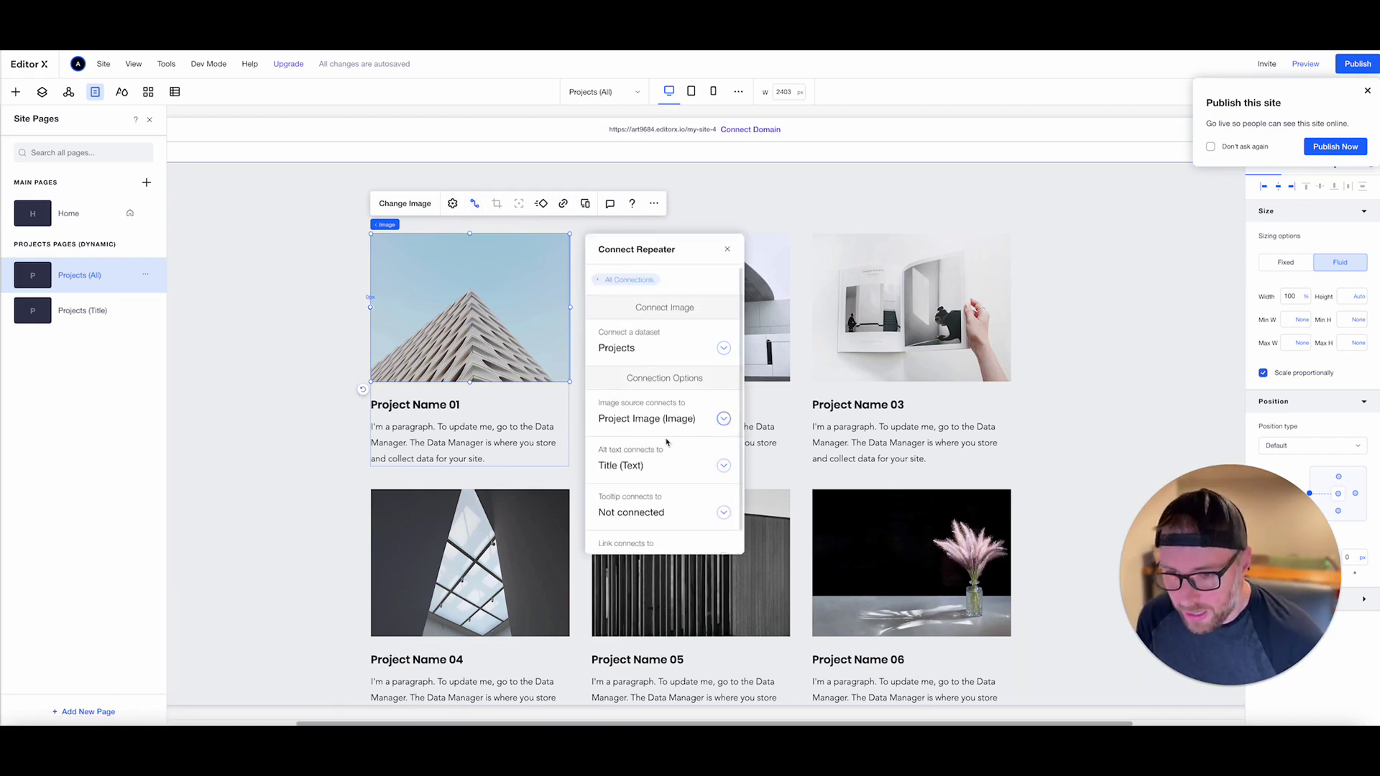
{"action": "scroll", "coordinate": [672, 424], "scroll_direction": "down", "scroll_amount": 1}
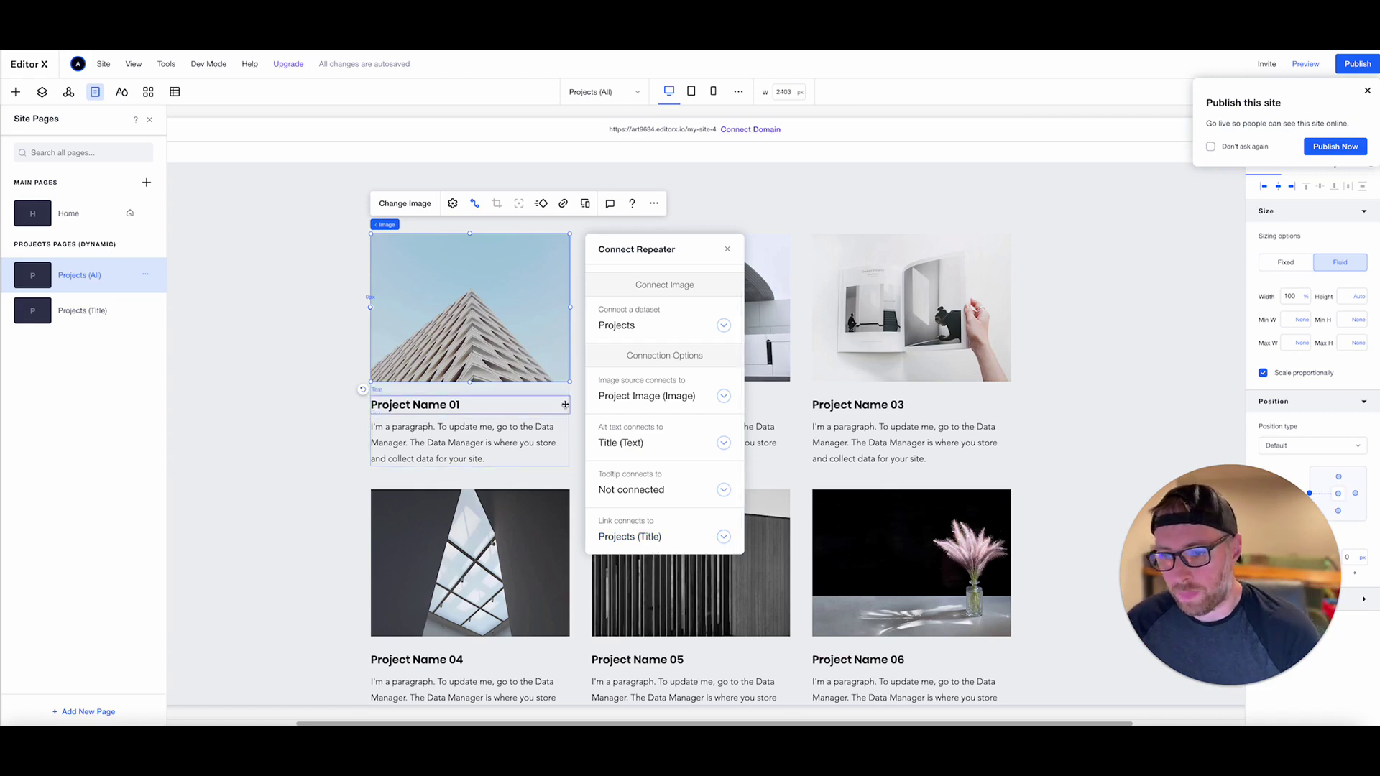
{"action": "scroll", "coordinate": [647, 374], "scroll_direction": "up", "scroll_amount": 1}
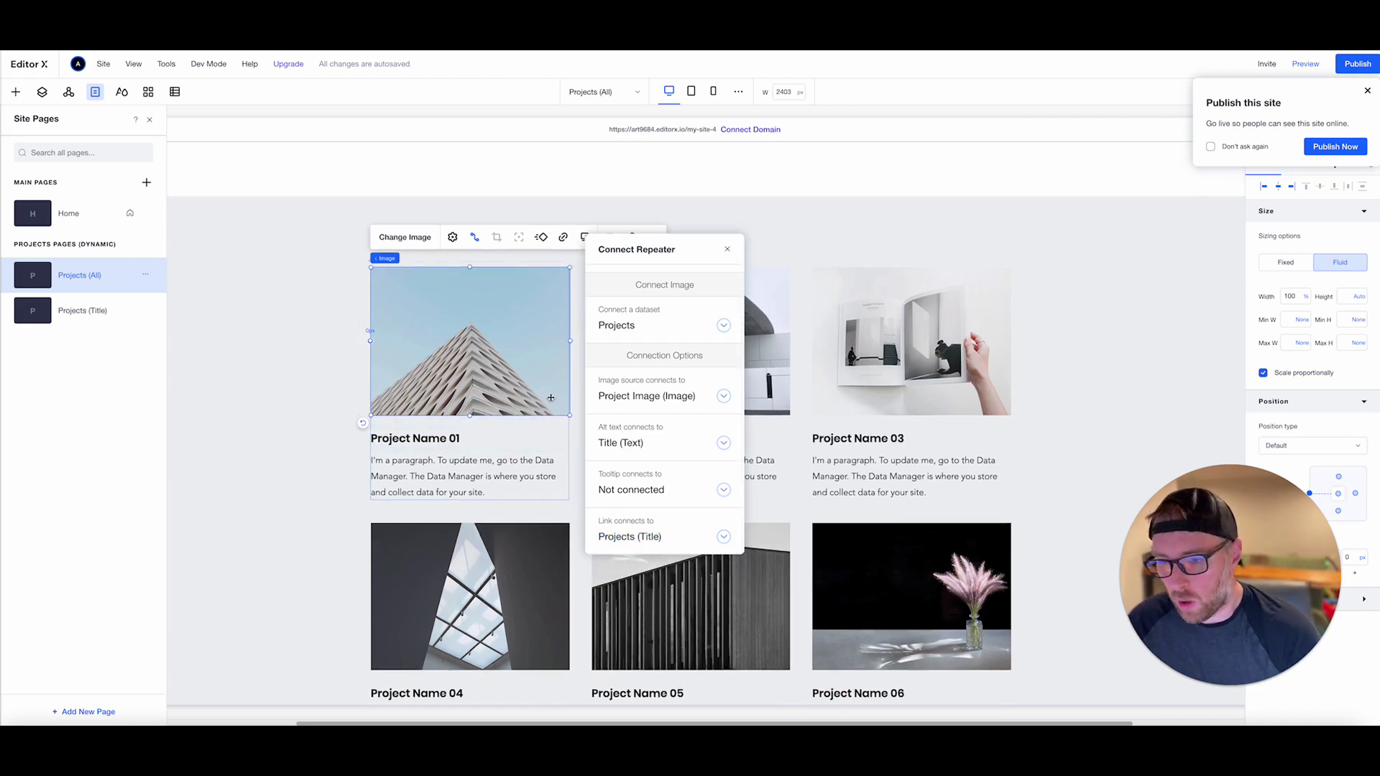
{"action": "left_click", "coordinate": [723, 397]}
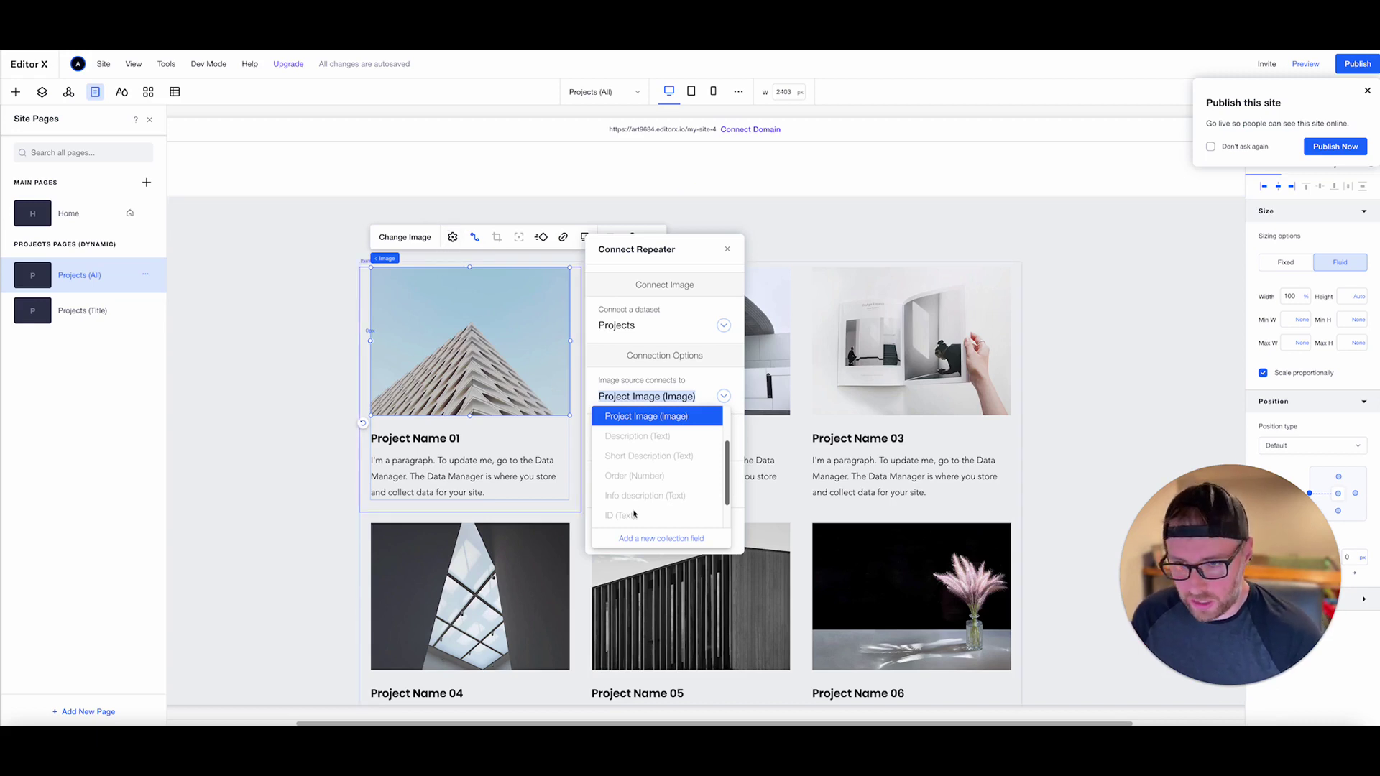
- Create a new 'Image 2' collection field and bind the card images to it
{"action": "left_click", "coordinate": [687, 539]}
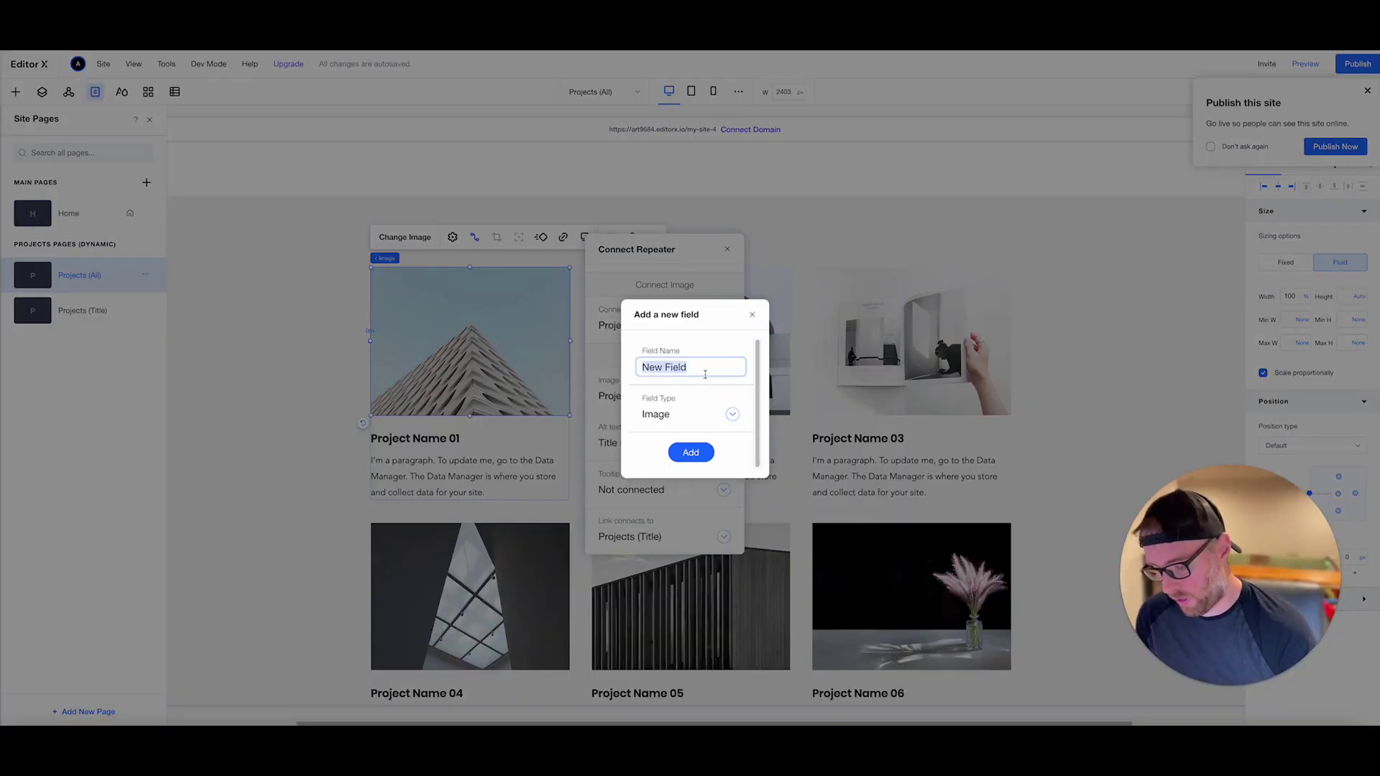
{"action": "type", "text": "Image 2"}
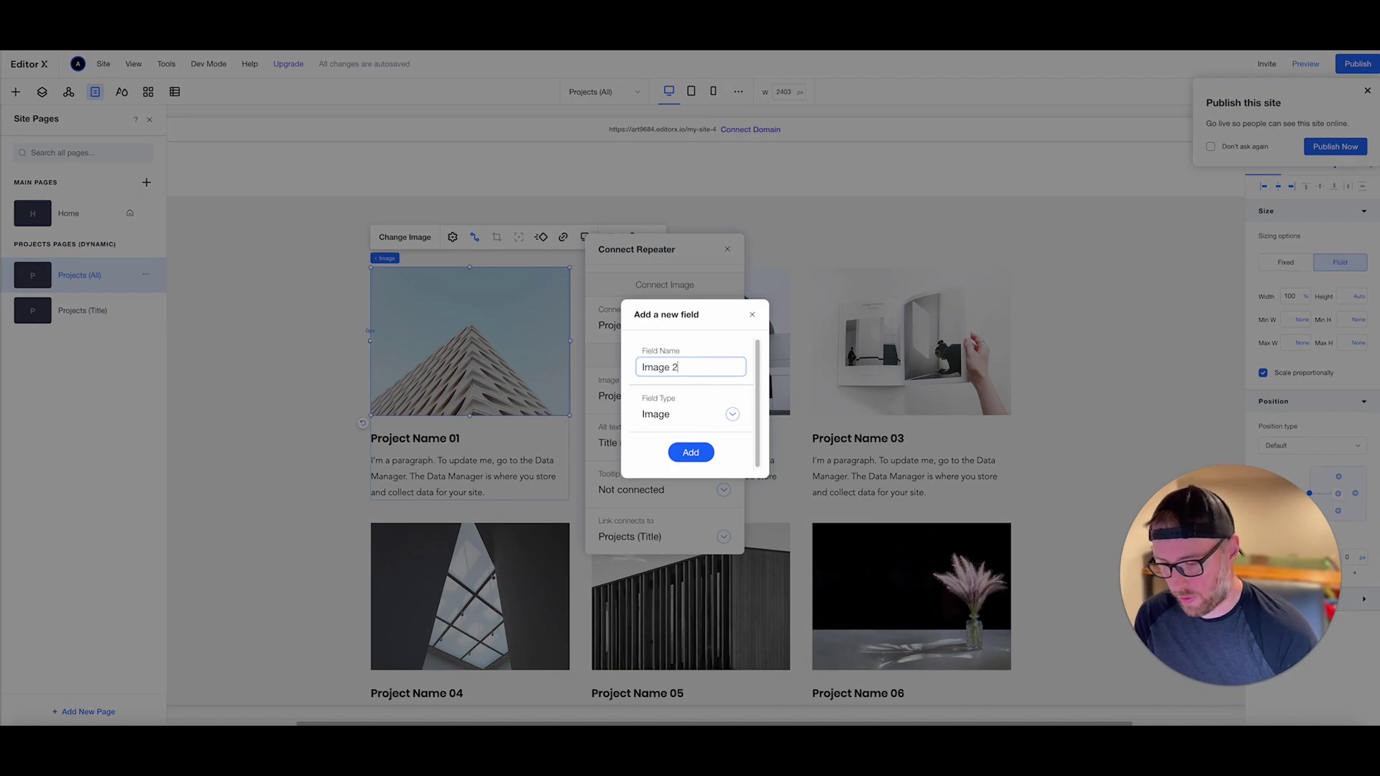
{"action": "left_click", "coordinate": [689, 460]}
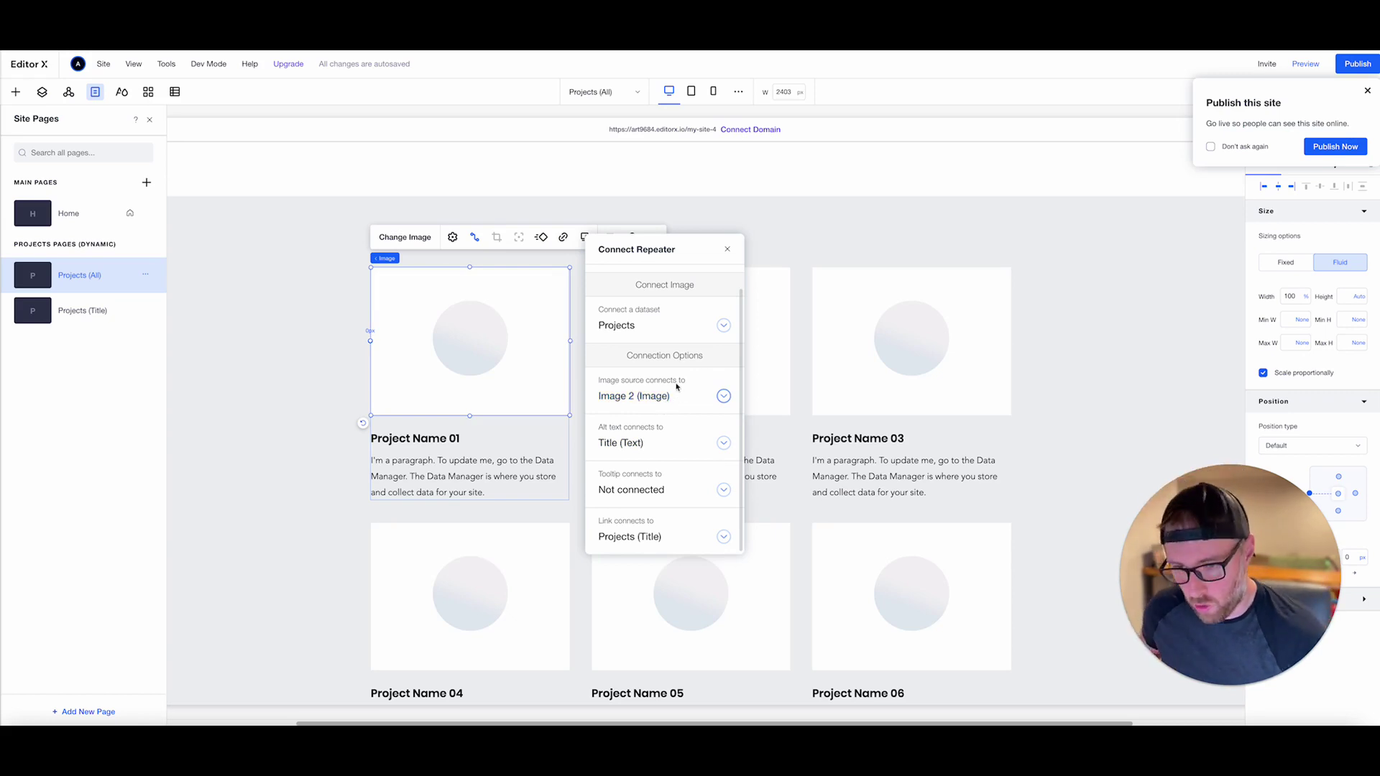
{"action": "scroll", "coordinate": [879, 460], "scroll_direction": "down", "scroll_amount": 3}
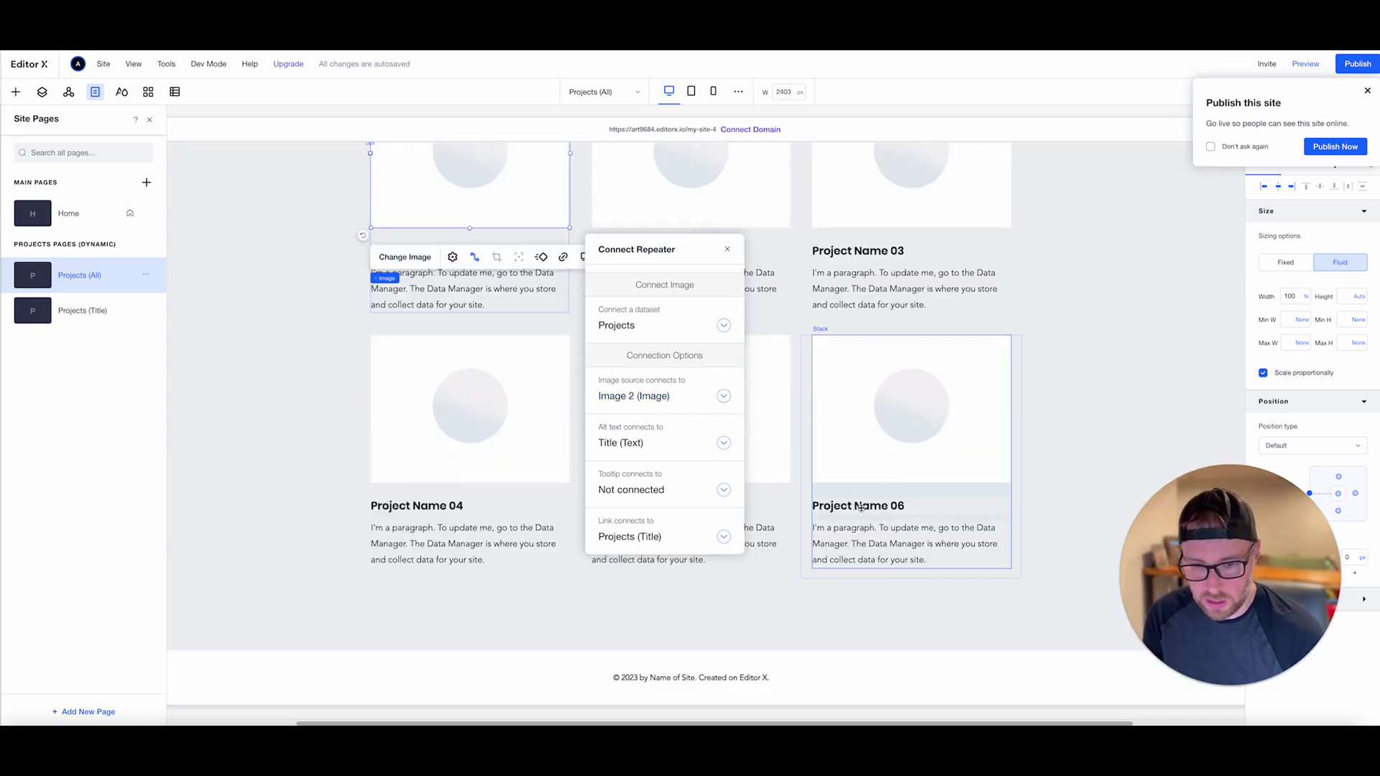
{"action": "scroll", "coordinate": [861, 506], "scroll_direction": "up", "scroll_amount": 2}
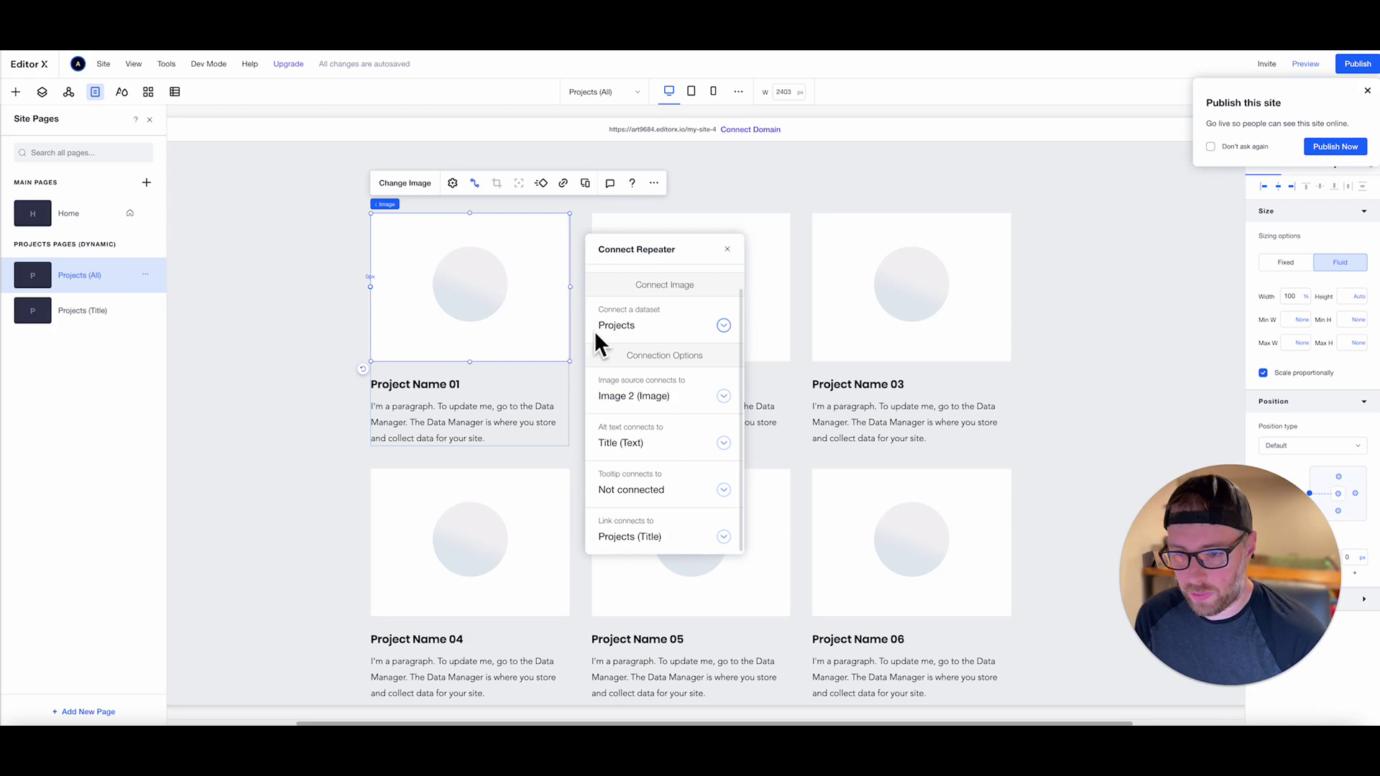
{"action": "left_click", "coordinate": [175, 92]}
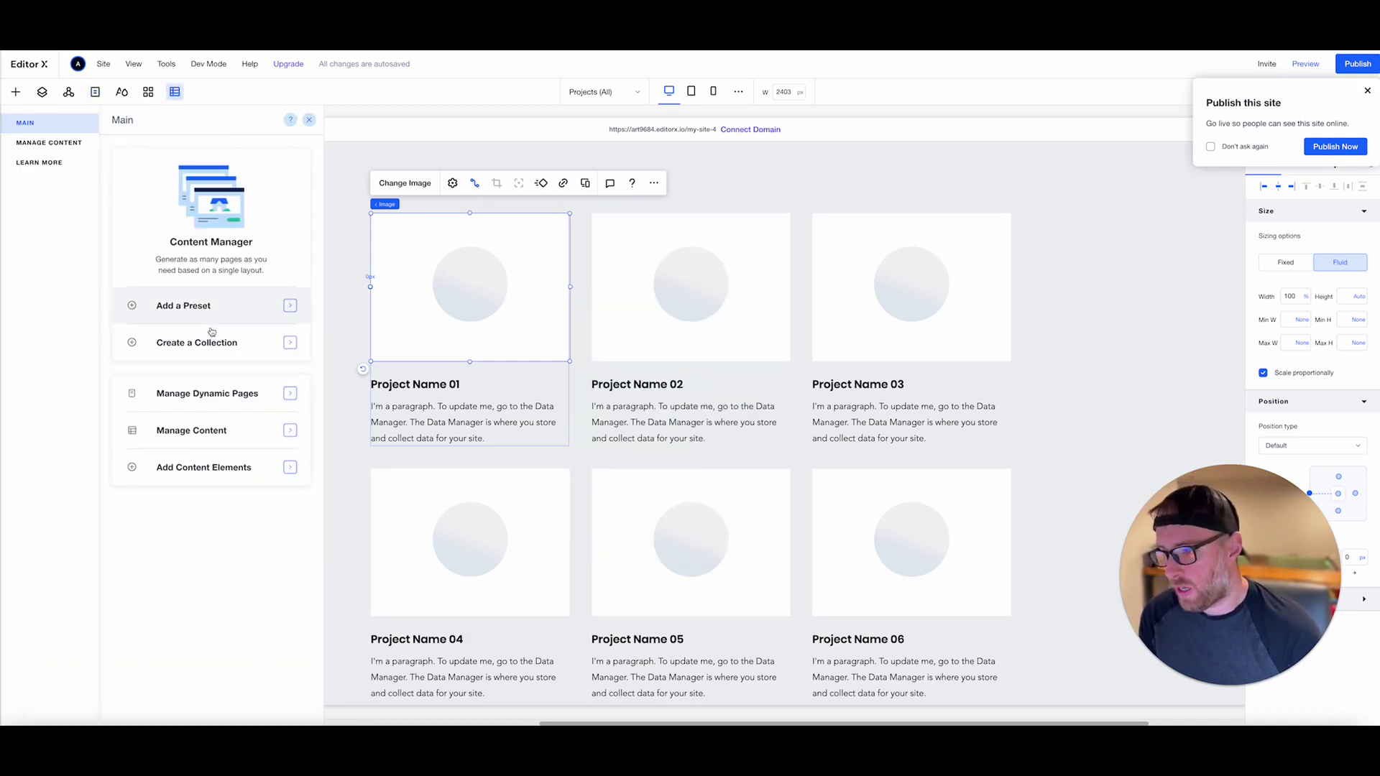
- Open the Projects collection and move the Image 2 column beside Project Image
{"action": "left_click", "coordinate": [210, 433]}
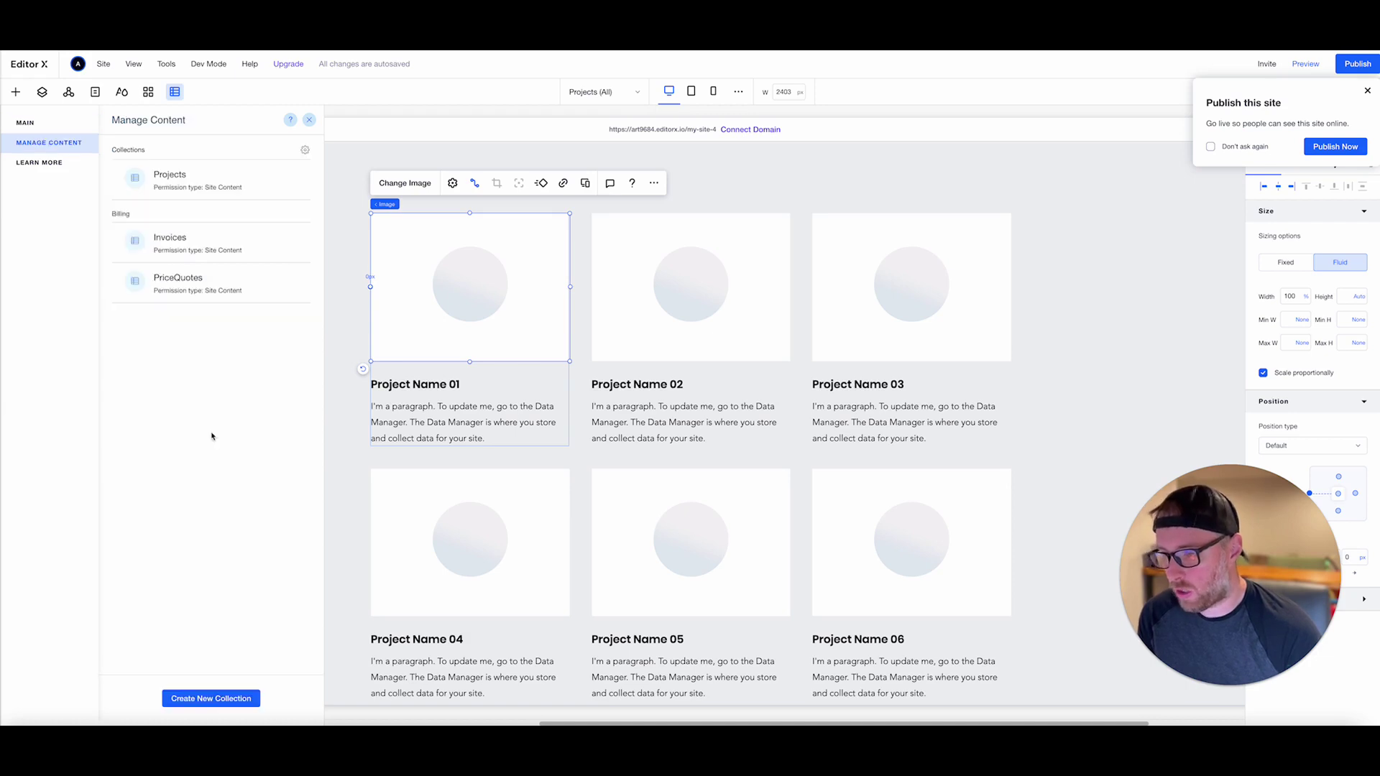
{"action": "left_click", "coordinate": [172, 184]}
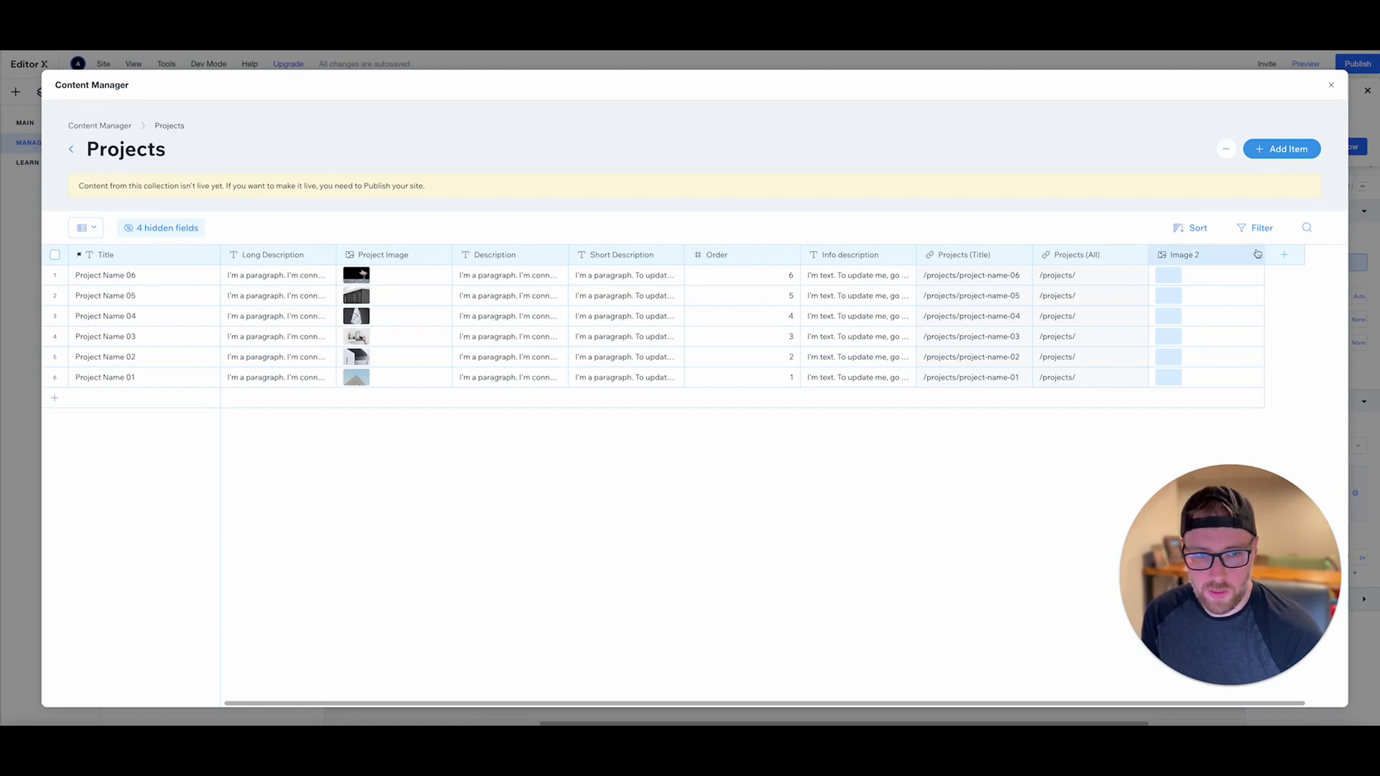
{"action": "left_click_drag", "start_coordinate": [1258, 259], "coordinate": [503, 286]}
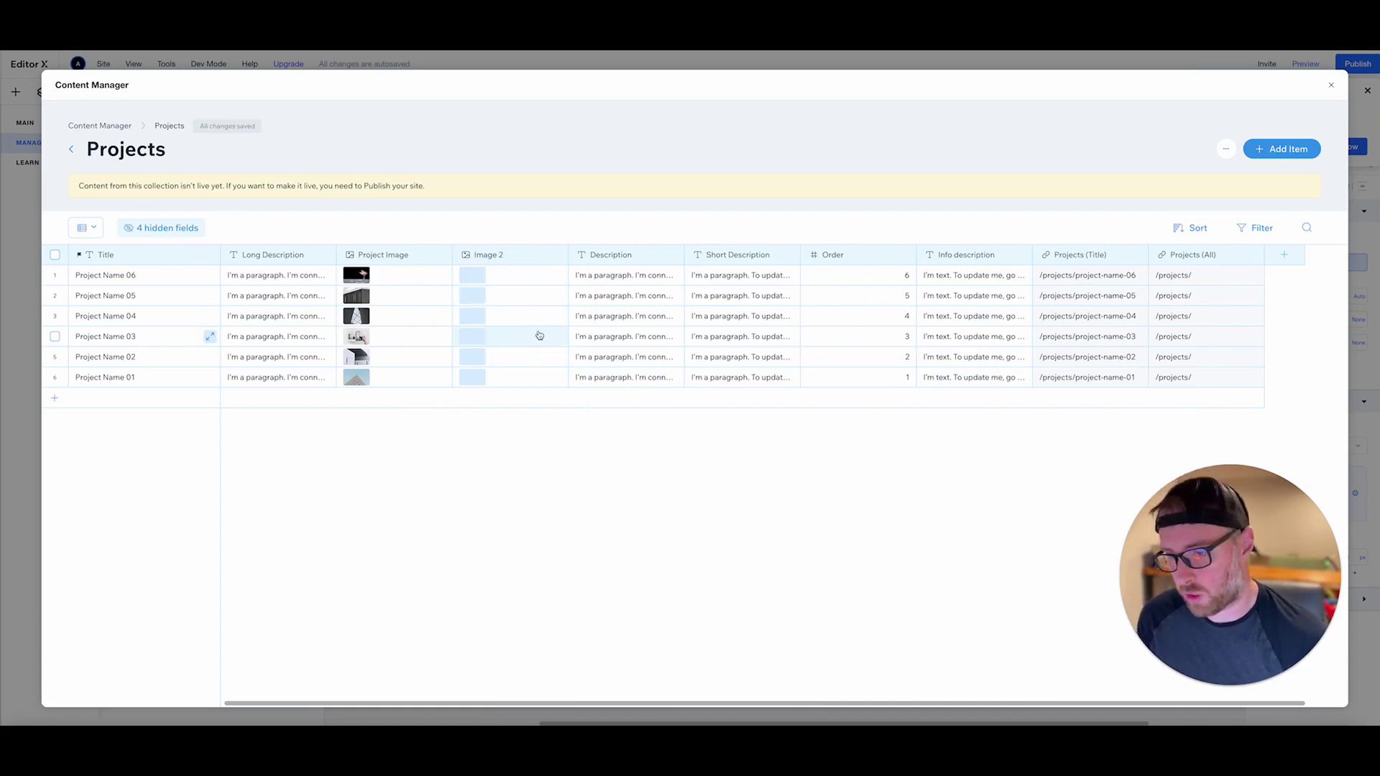
- Fill Image 2: mother-and-daughter for 06, couple-with-daughter for 05, cocktail glasses for 04
{"action": "left_click", "coordinate": [468, 279]}
{"action": "left_click", "coordinate": [468, 278]}
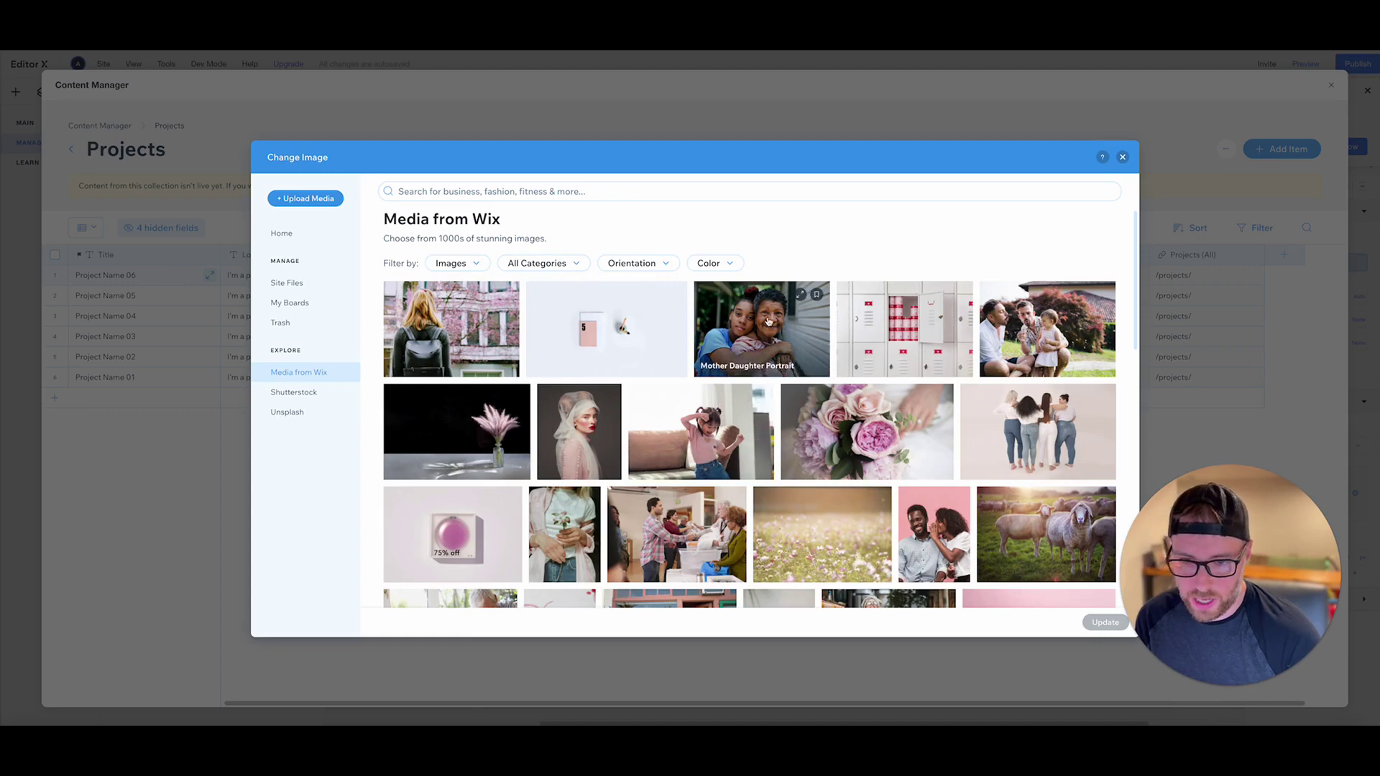
{"action": "left_click", "coordinate": [762, 356]}
{"action": "left_click", "coordinate": [1104, 622]}
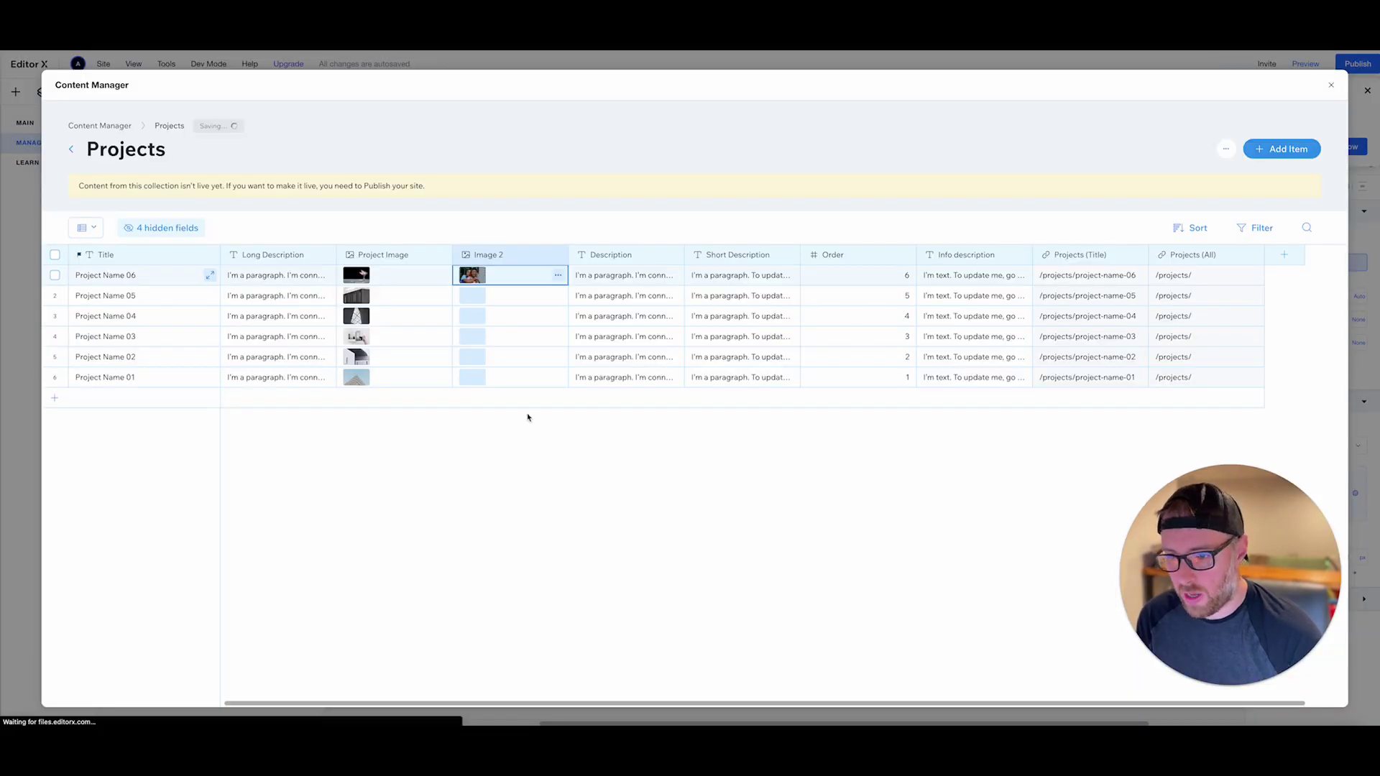
{"action": "left_click", "coordinate": [474, 296]}
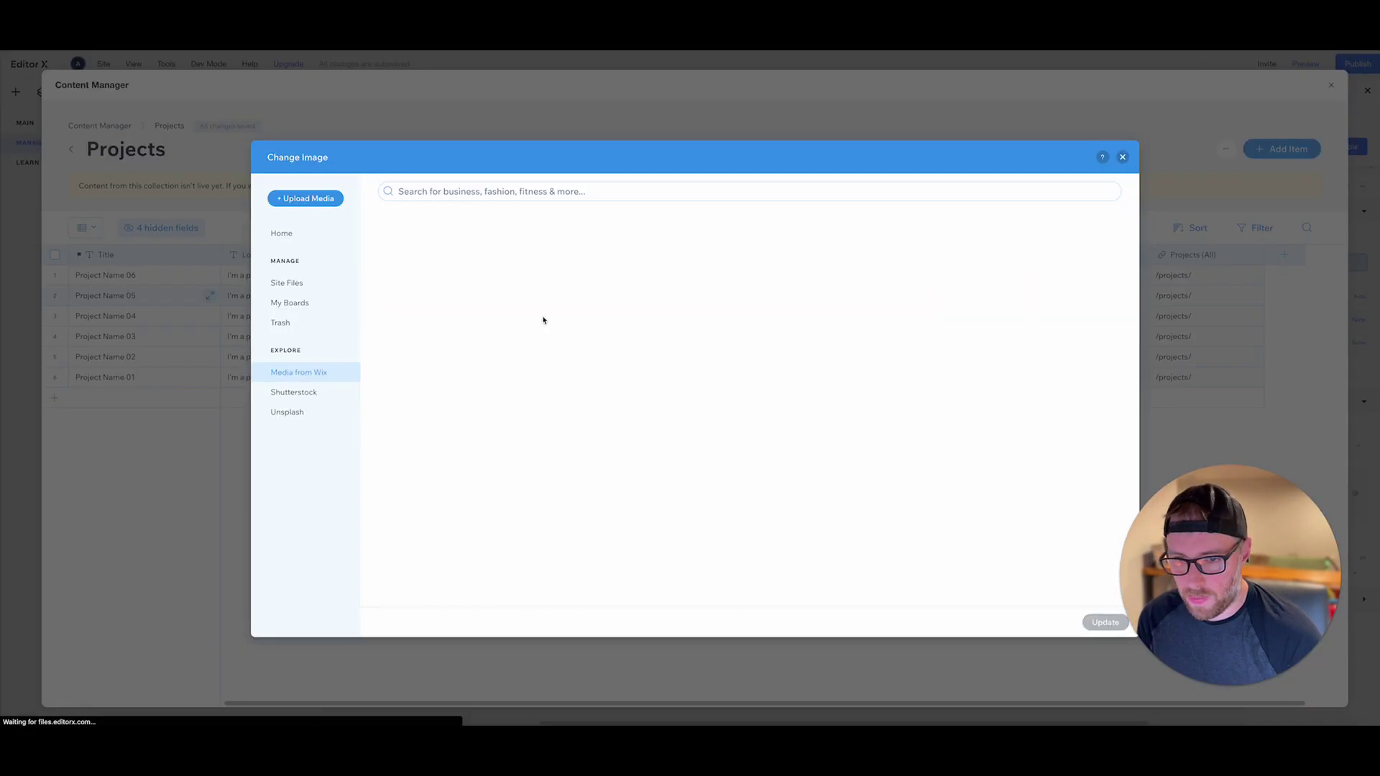
{"action": "left_click", "coordinate": [1051, 322]}
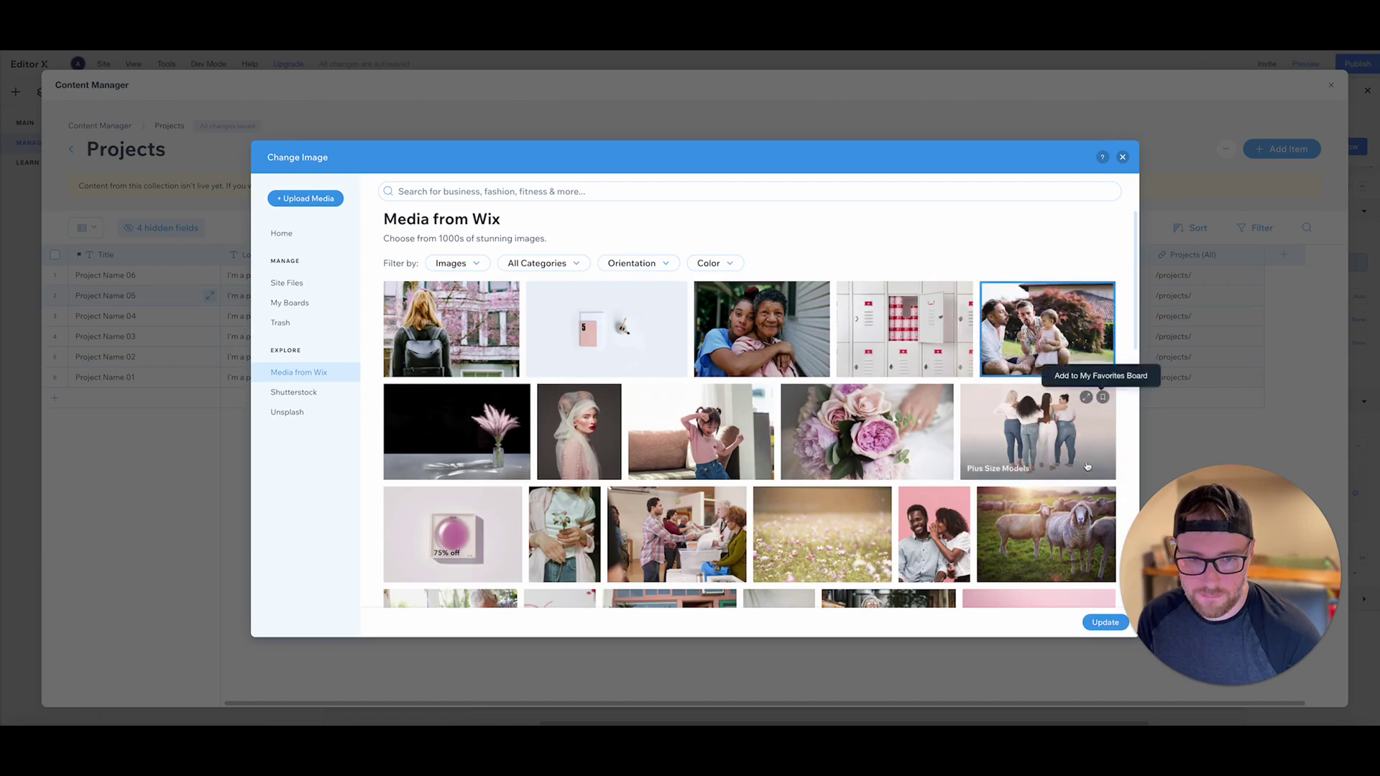
{"action": "left_click", "coordinate": [1104, 622]}
{"action": "left_click", "coordinate": [473, 317]}
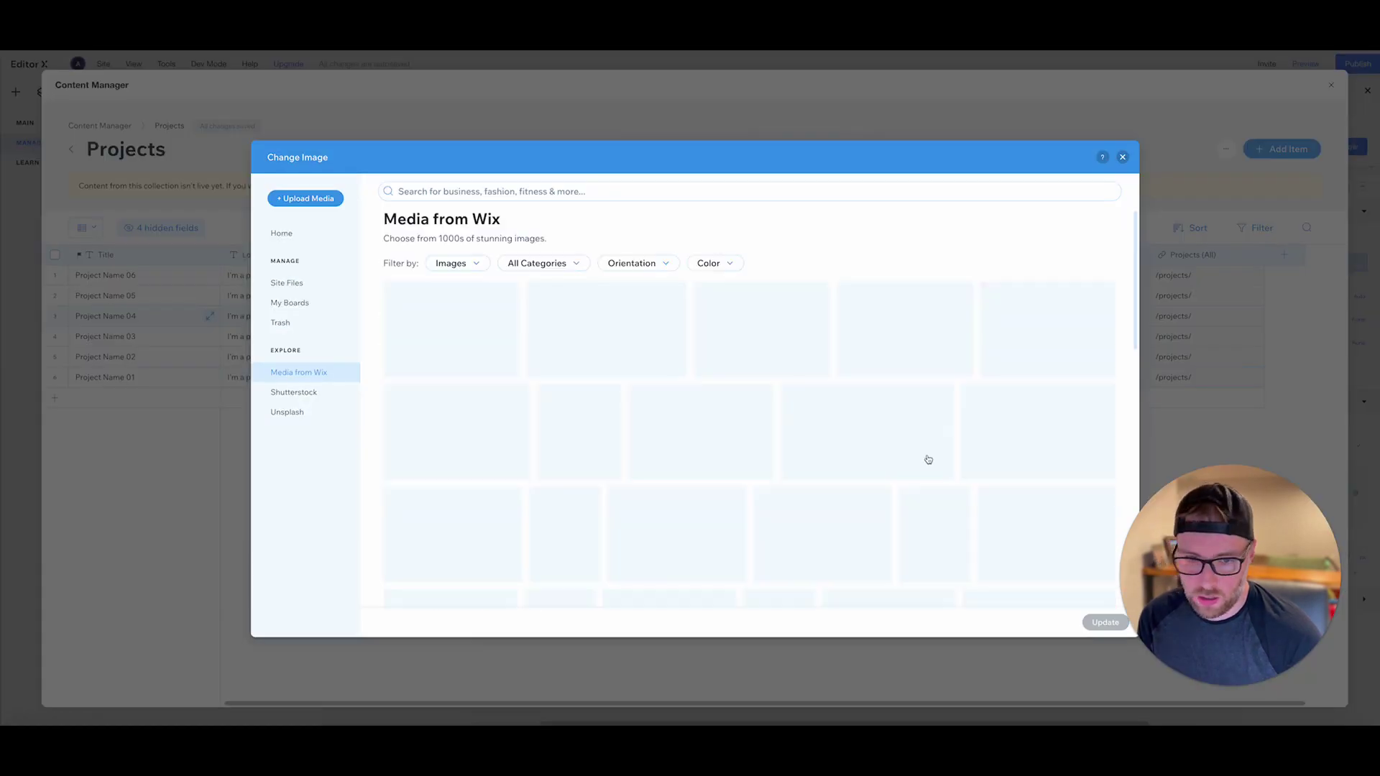
{"action": "left_click", "coordinate": [890, 493]}
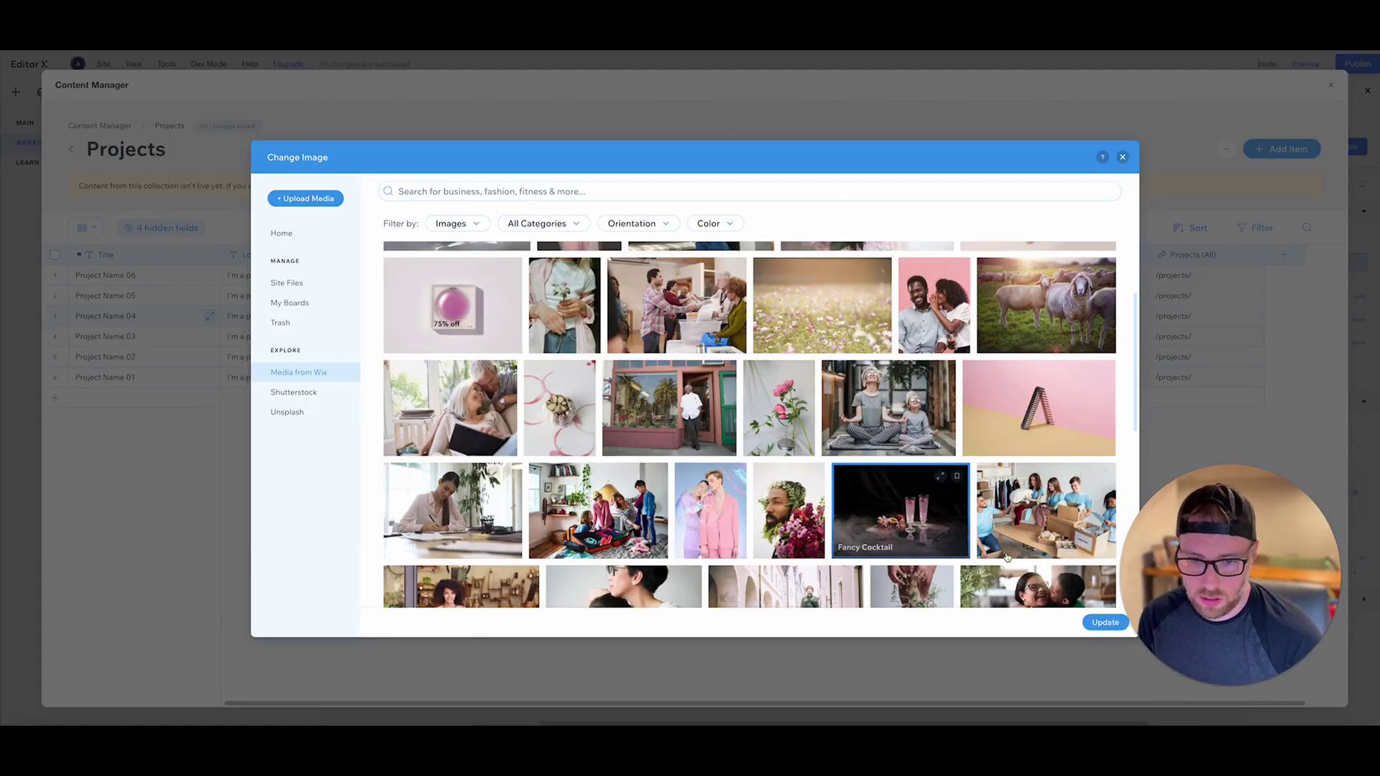
{"action": "left_click", "coordinate": [1105, 623]}
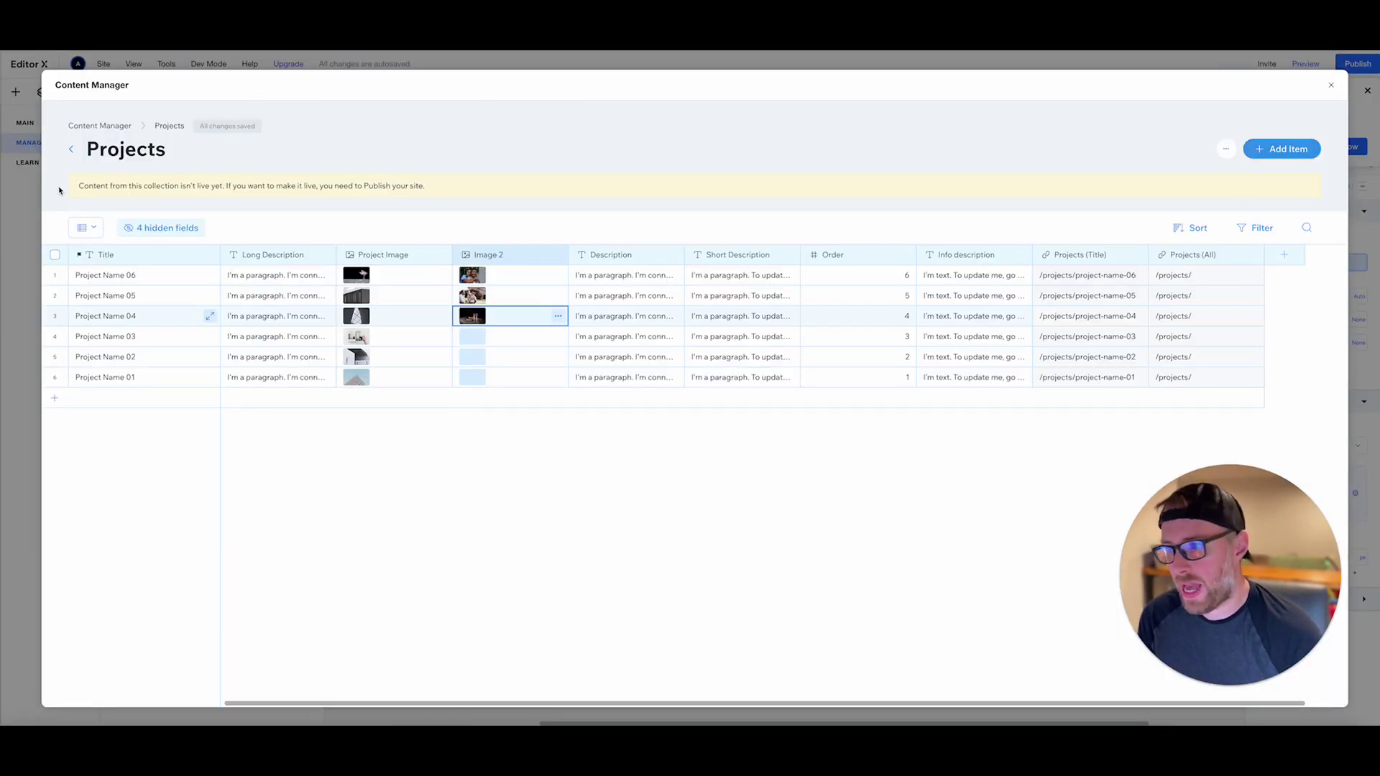
{"action": "left_click", "coordinate": [71, 150]}
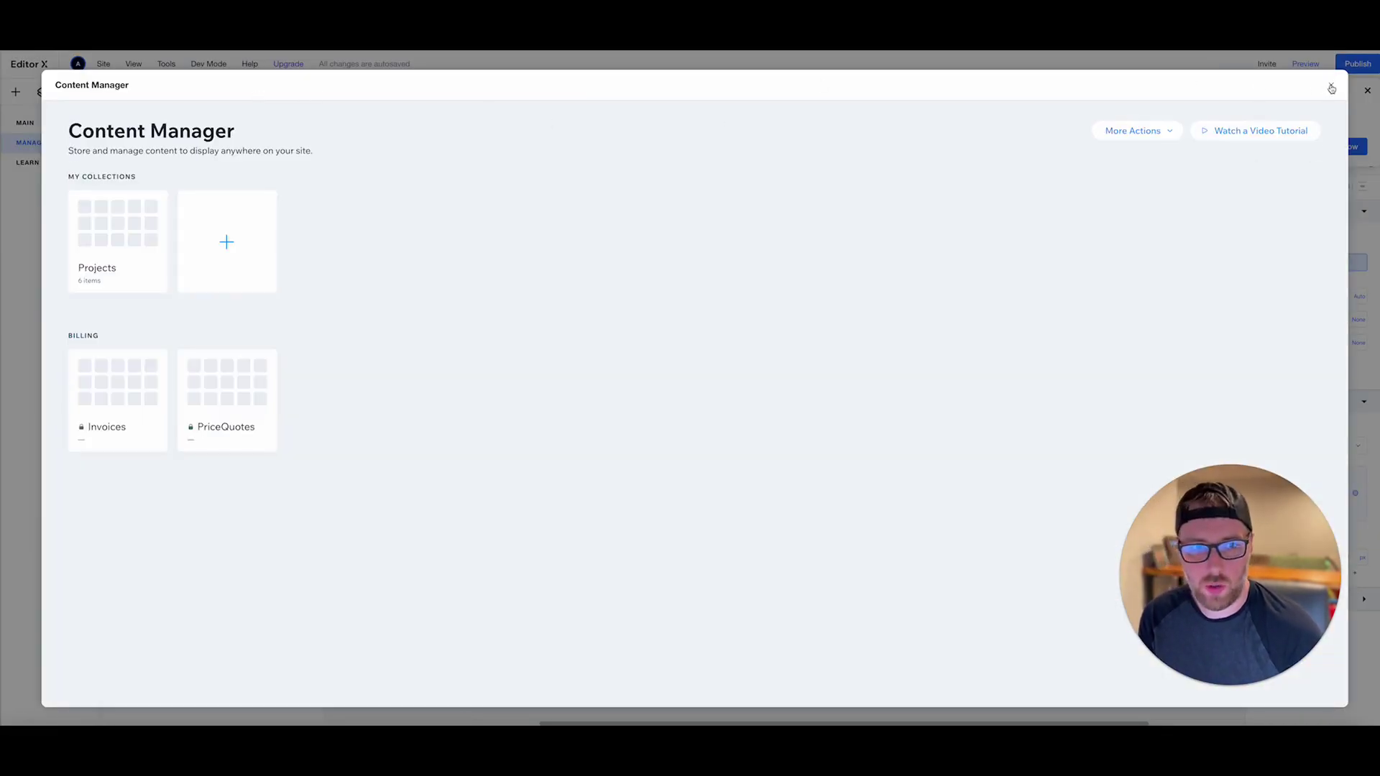
- Close the content manager, preview the new card images, then return to the editor
{"action": "left_click", "coordinate": [1331, 88]}
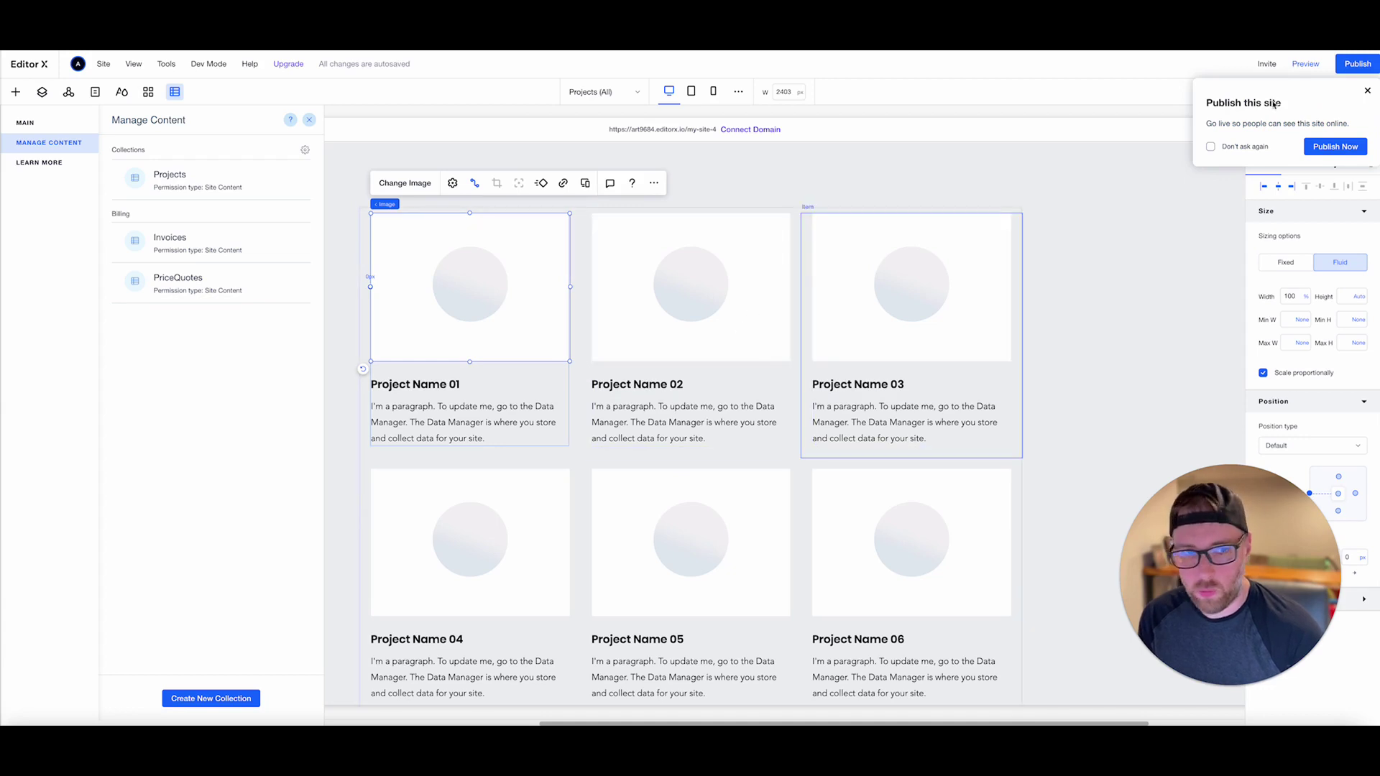
{"action": "left_click", "coordinate": [1367, 91]}
{"action": "left_click", "coordinate": [1306, 63]}
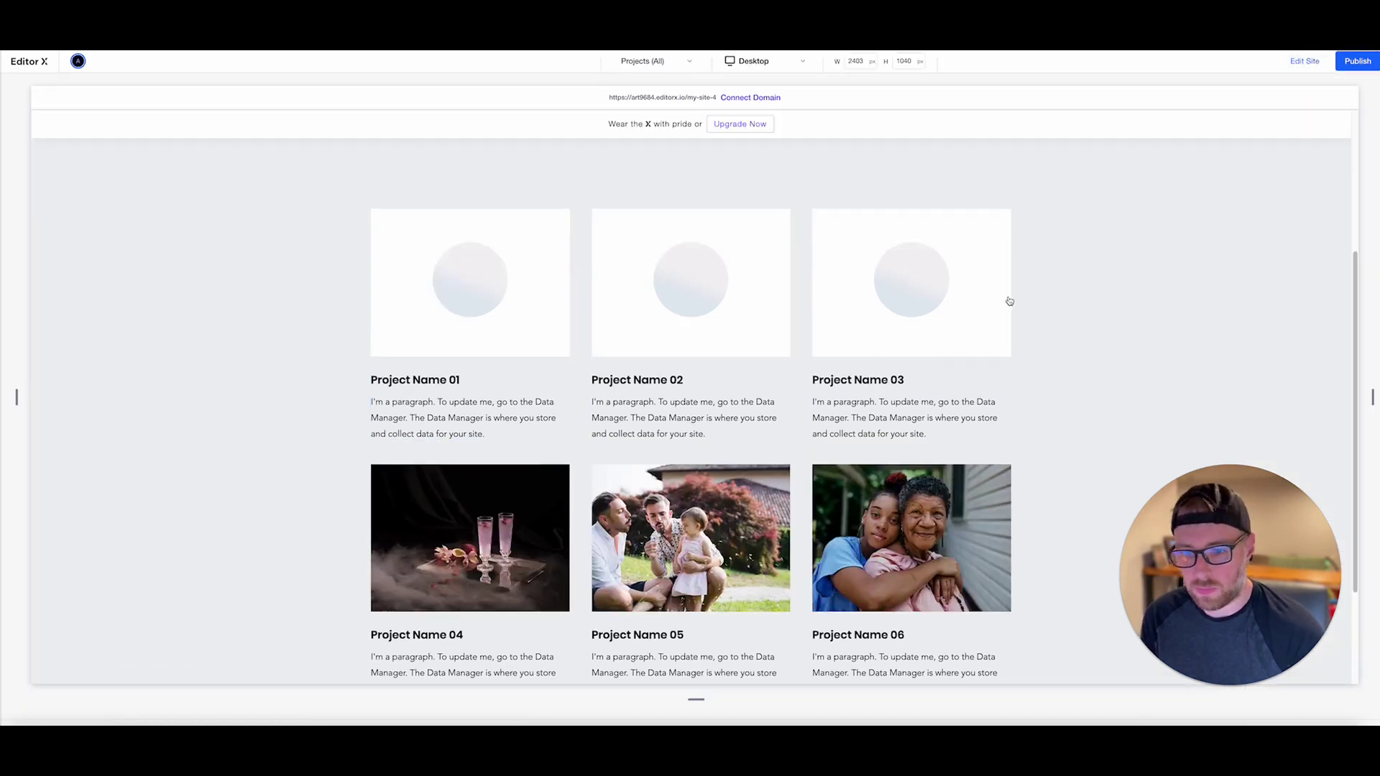
{"action": "scroll", "coordinate": [780, 379], "scroll_direction": "down", "scroll_amount": 3}
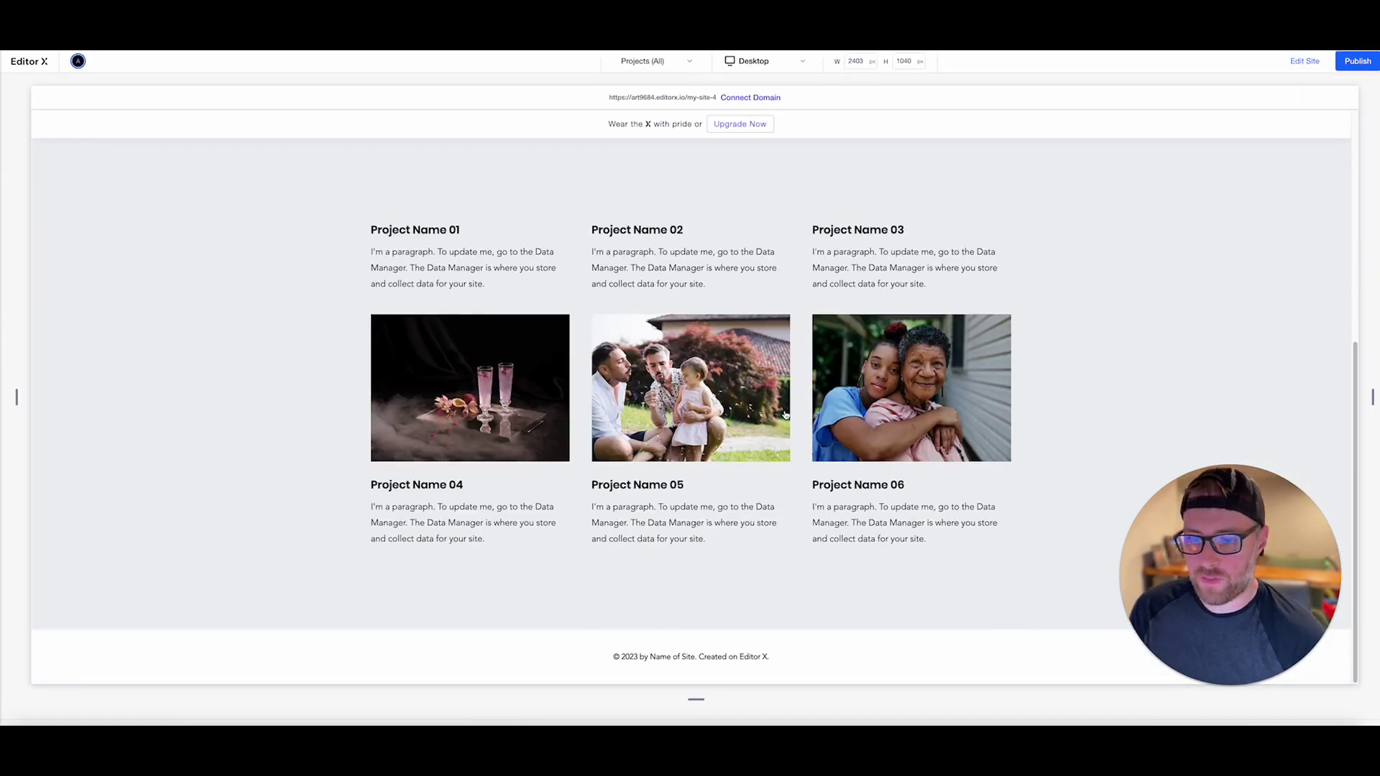
{"action": "scroll", "coordinate": [782, 413], "scroll_direction": "up", "scroll_amount": 5}
{"action": "scroll", "coordinate": [432, 370], "scroll_direction": "down", "scroll_amount": 1}
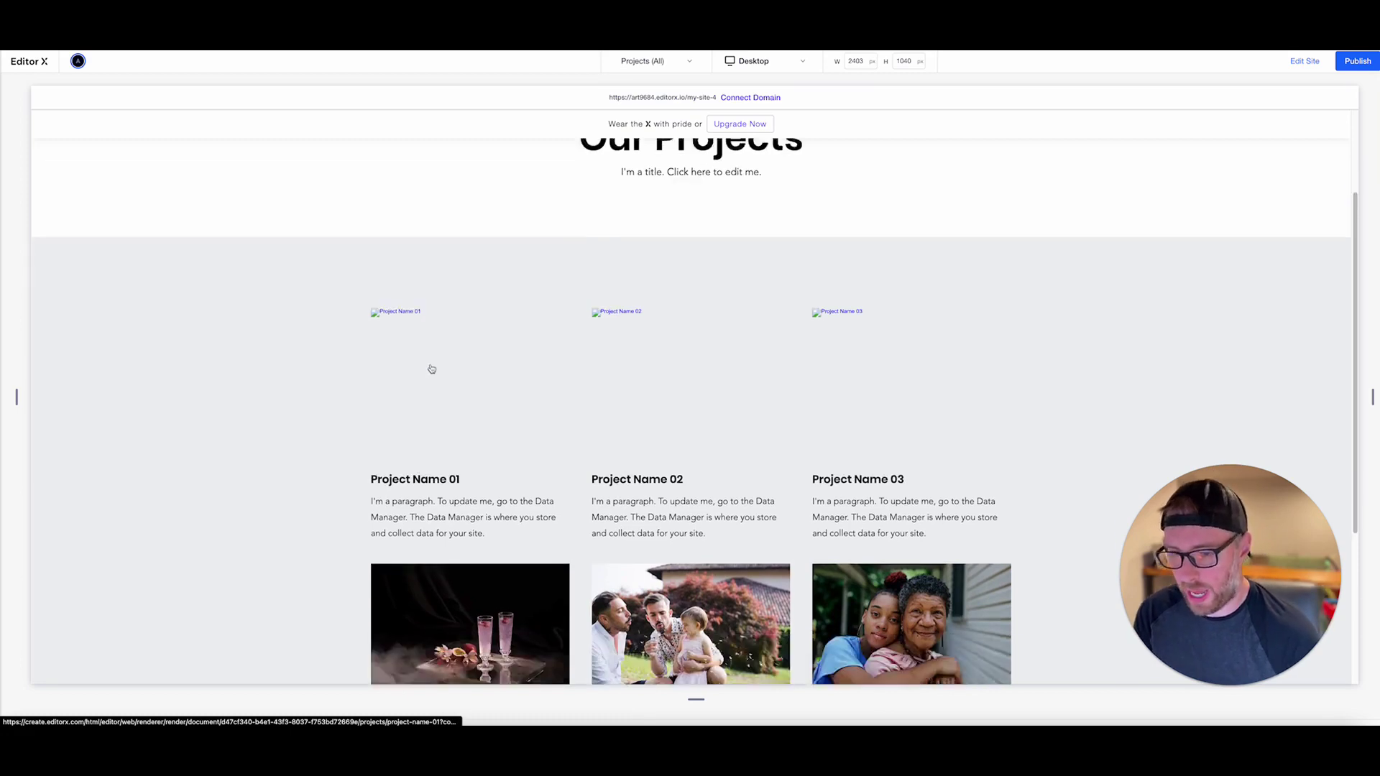
{"action": "scroll", "coordinate": [437, 371], "scroll_direction": "up", "scroll_amount": 3}
{"action": "left_click", "coordinate": [1319, 68]}
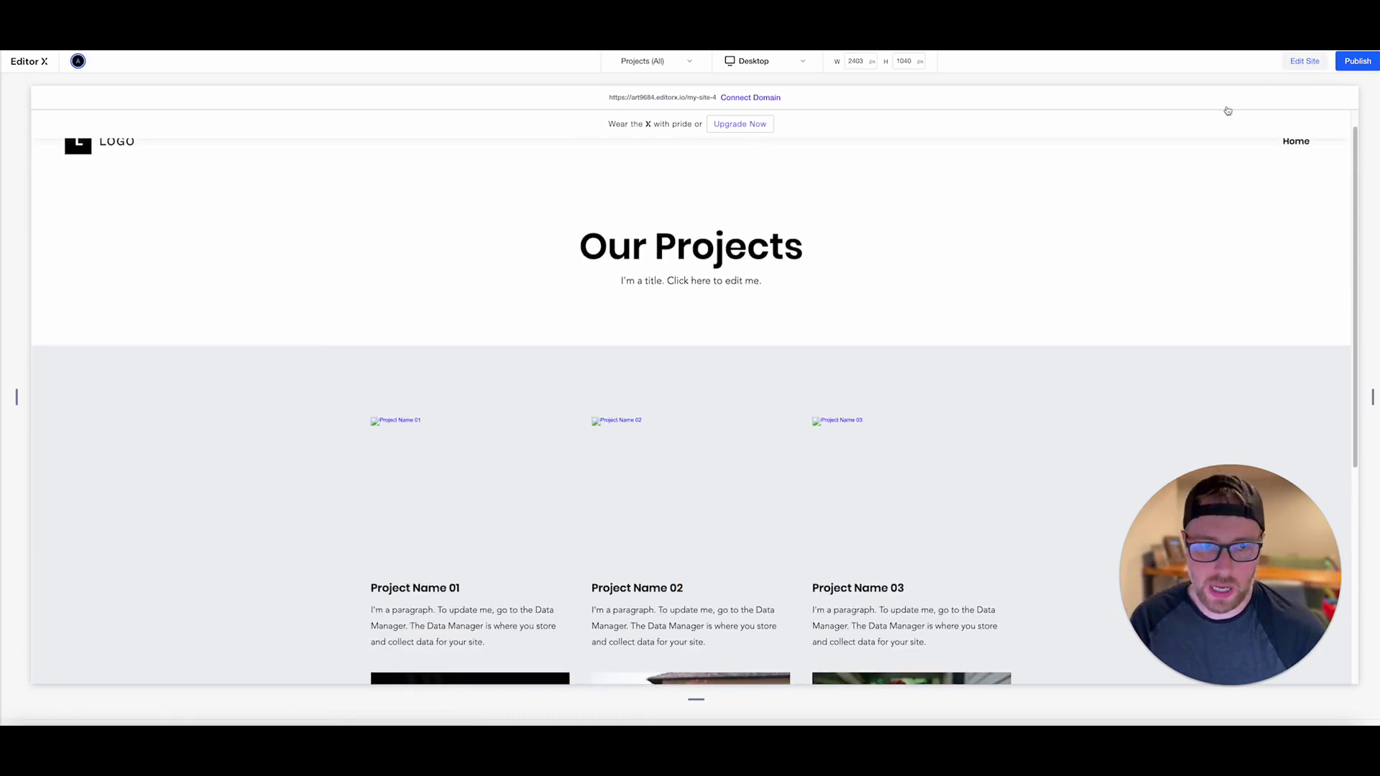
{"action": "scroll", "coordinate": [784, 305], "scroll_direction": "down", "scroll_amount": 5}
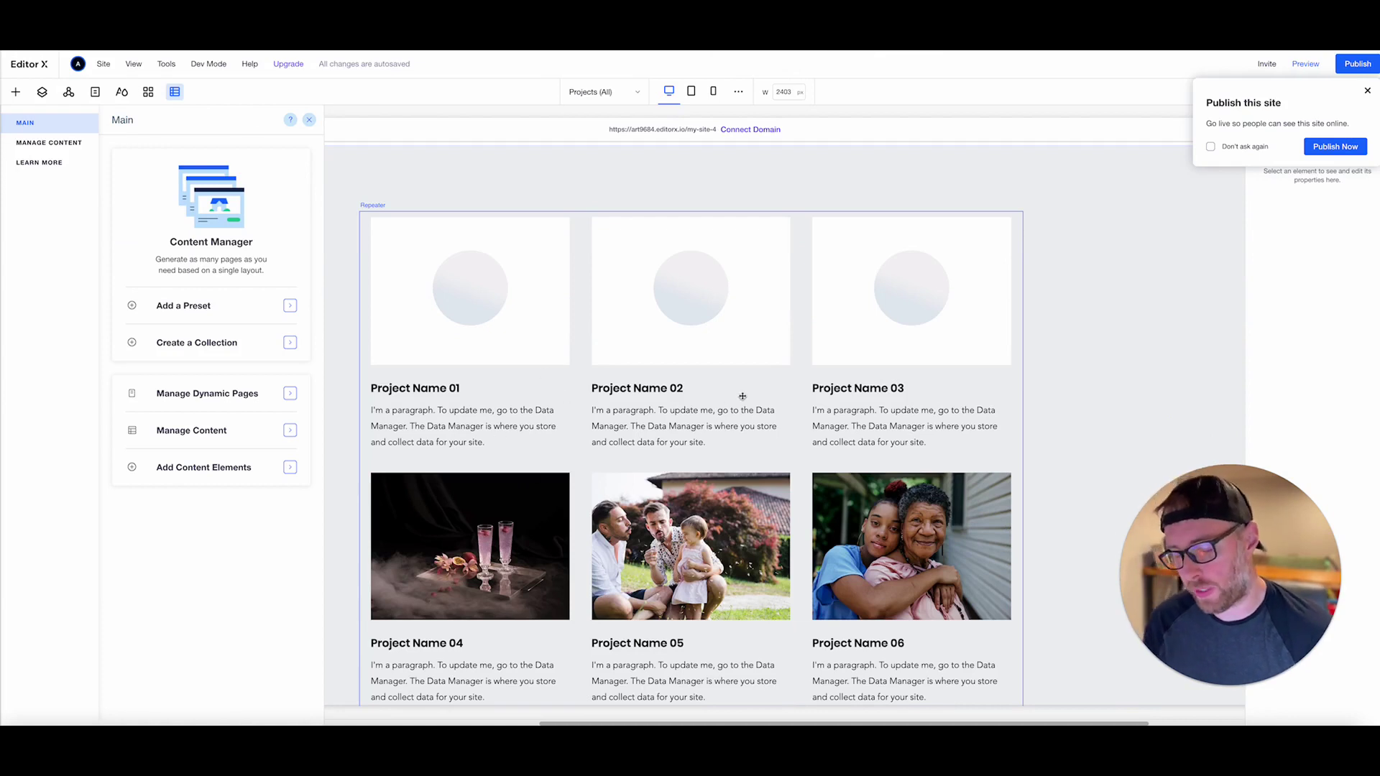
- Bind the project repeater's image source to the Project Image field so each card shows its photo
{"action": "left_click", "coordinate": [500, 331]}
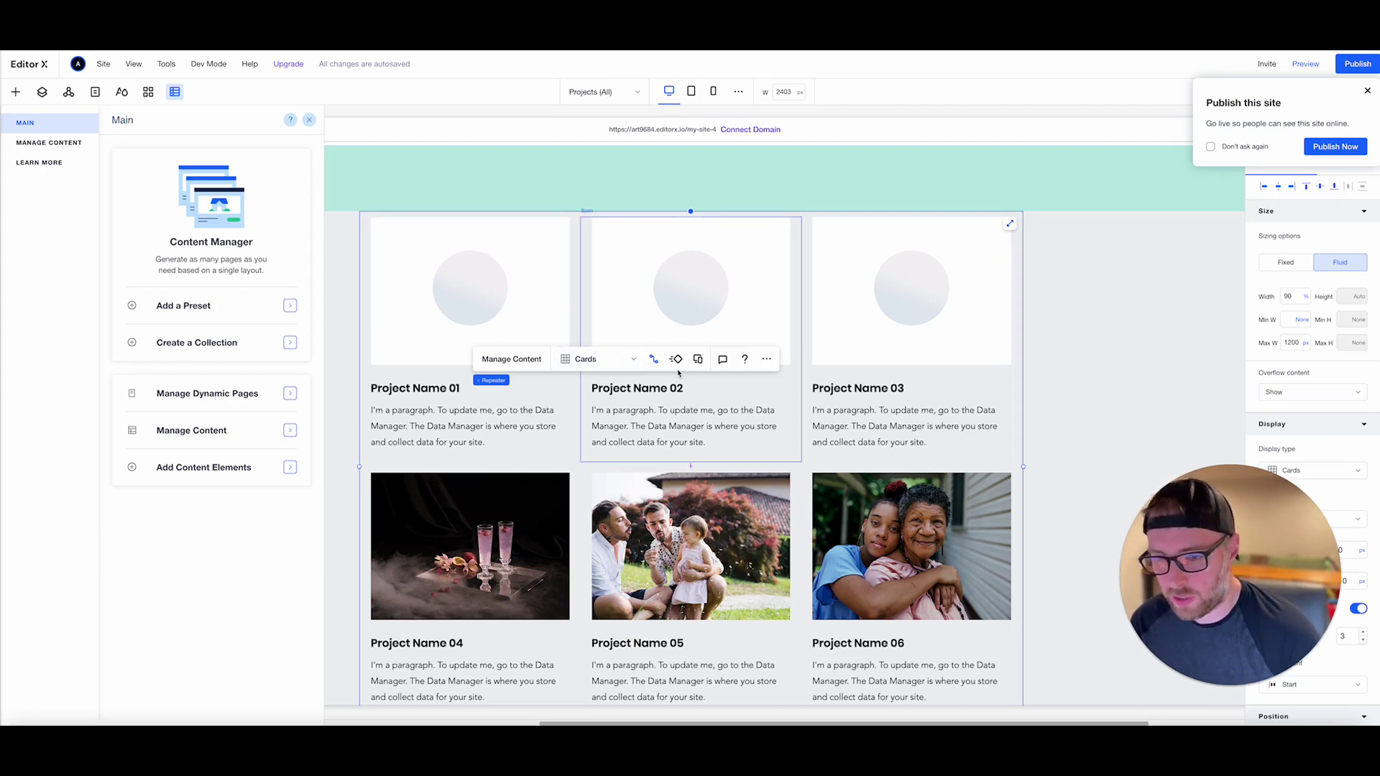
{"action": "left_click", "coordinate": [655, 361]}
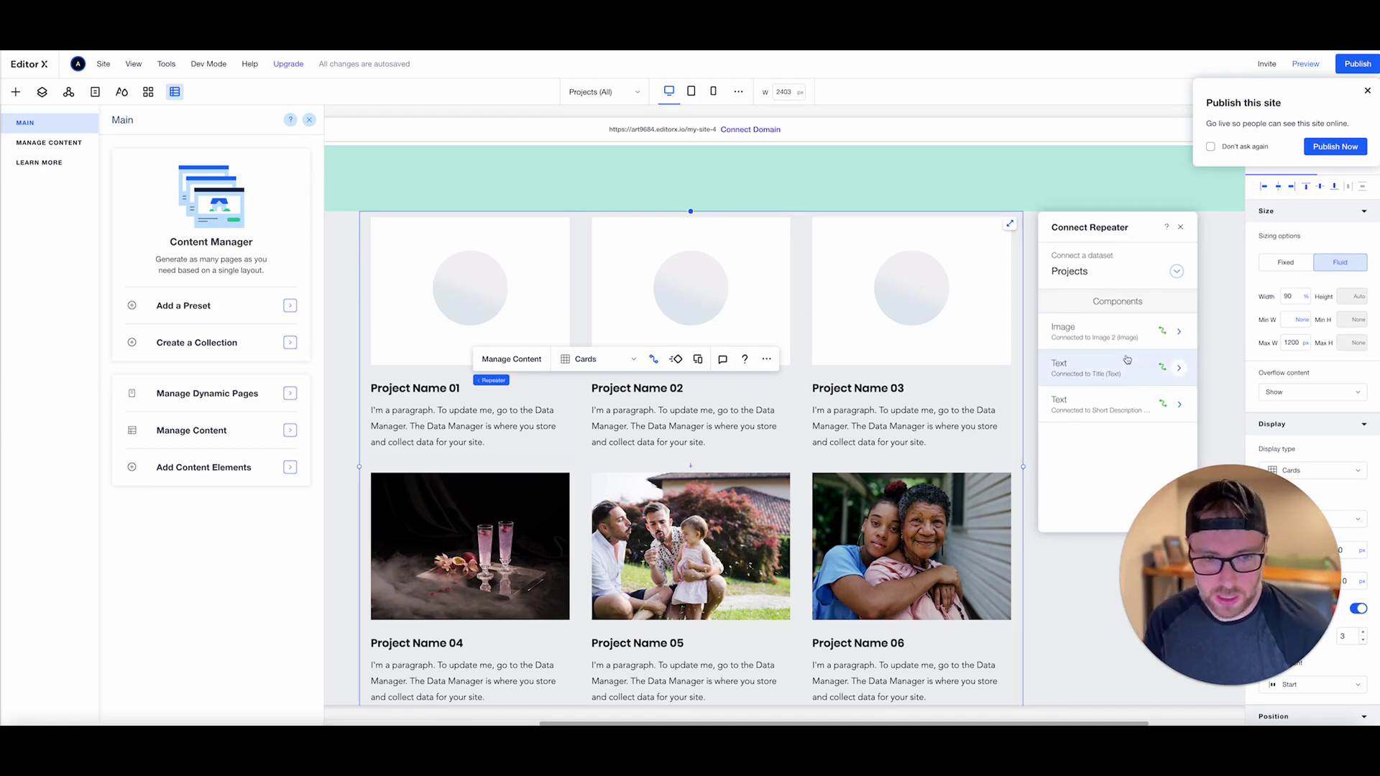
{"action": "left_click", "coordinate": [1111, 331]}
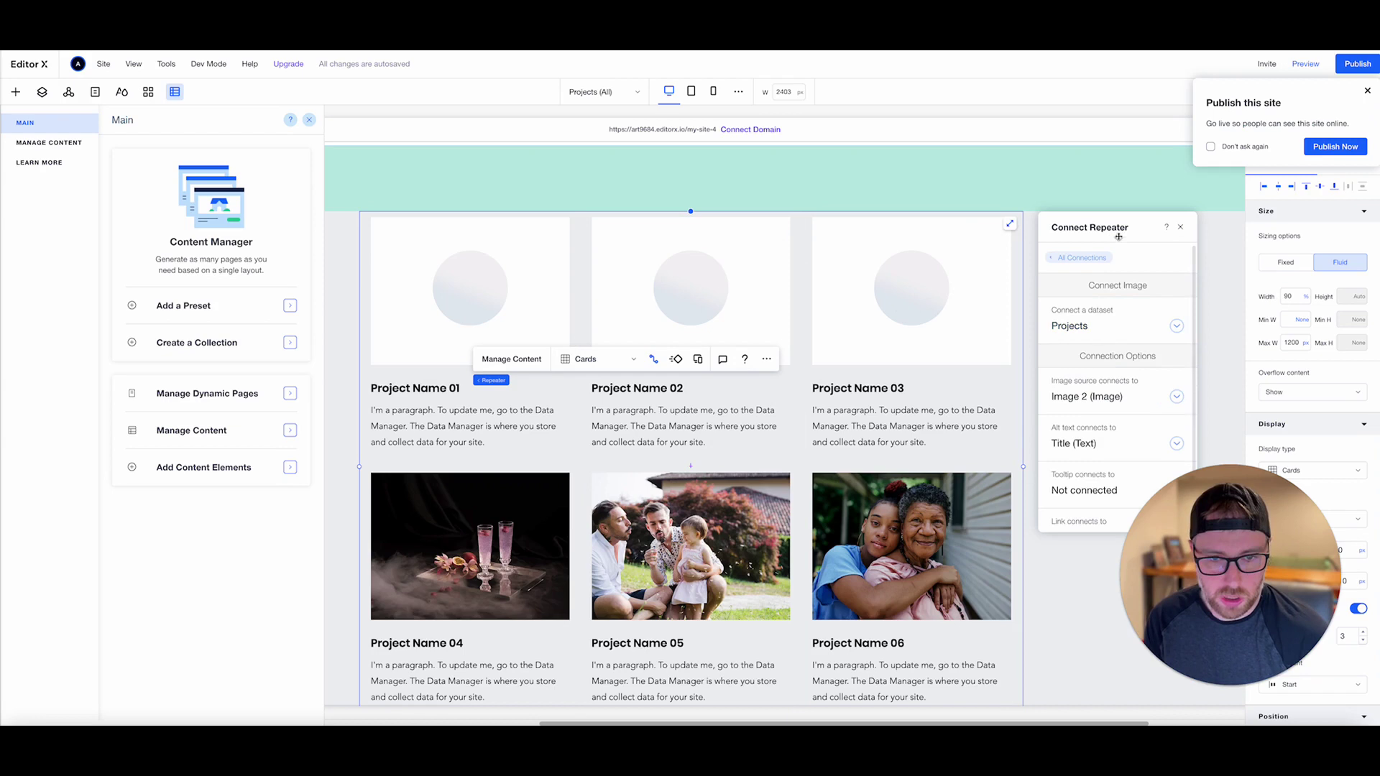
{"action": "left_click_drag", "start_coordinate": [1119, 236], "coordinate": [513, 263]}
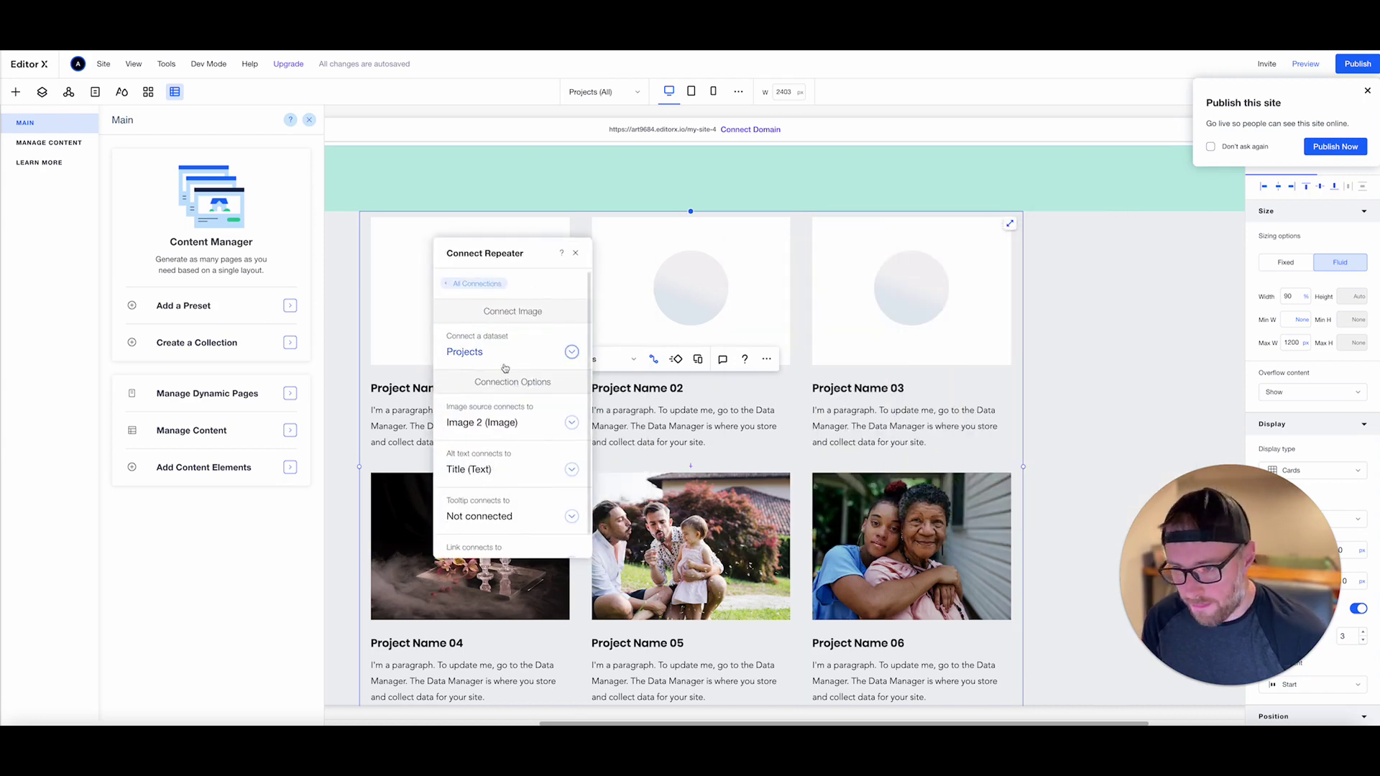
{"action": "left_click", "coordinate": [495, 428]}
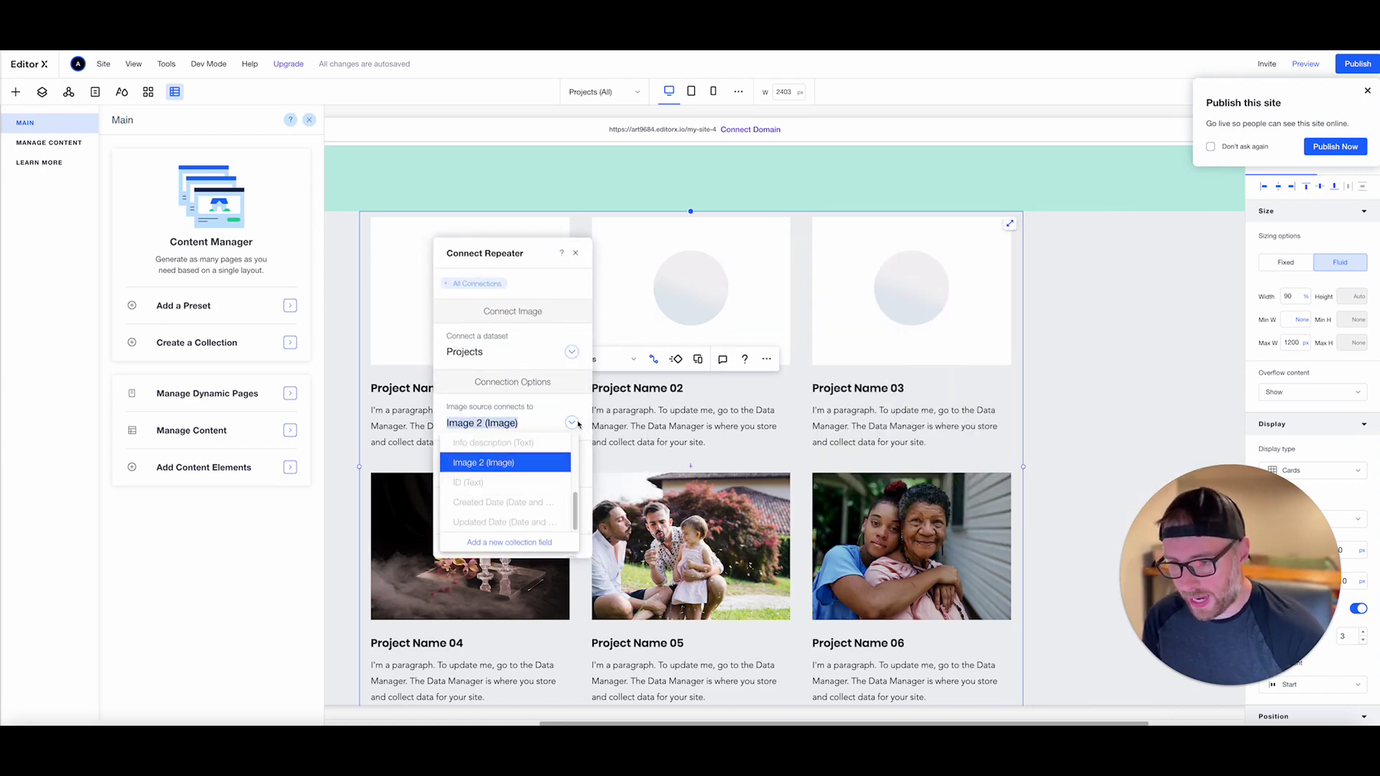
{"action": "scroll", "coordinate": [512, 470], "scroll_direction": "up", "scroll_amount": 3}
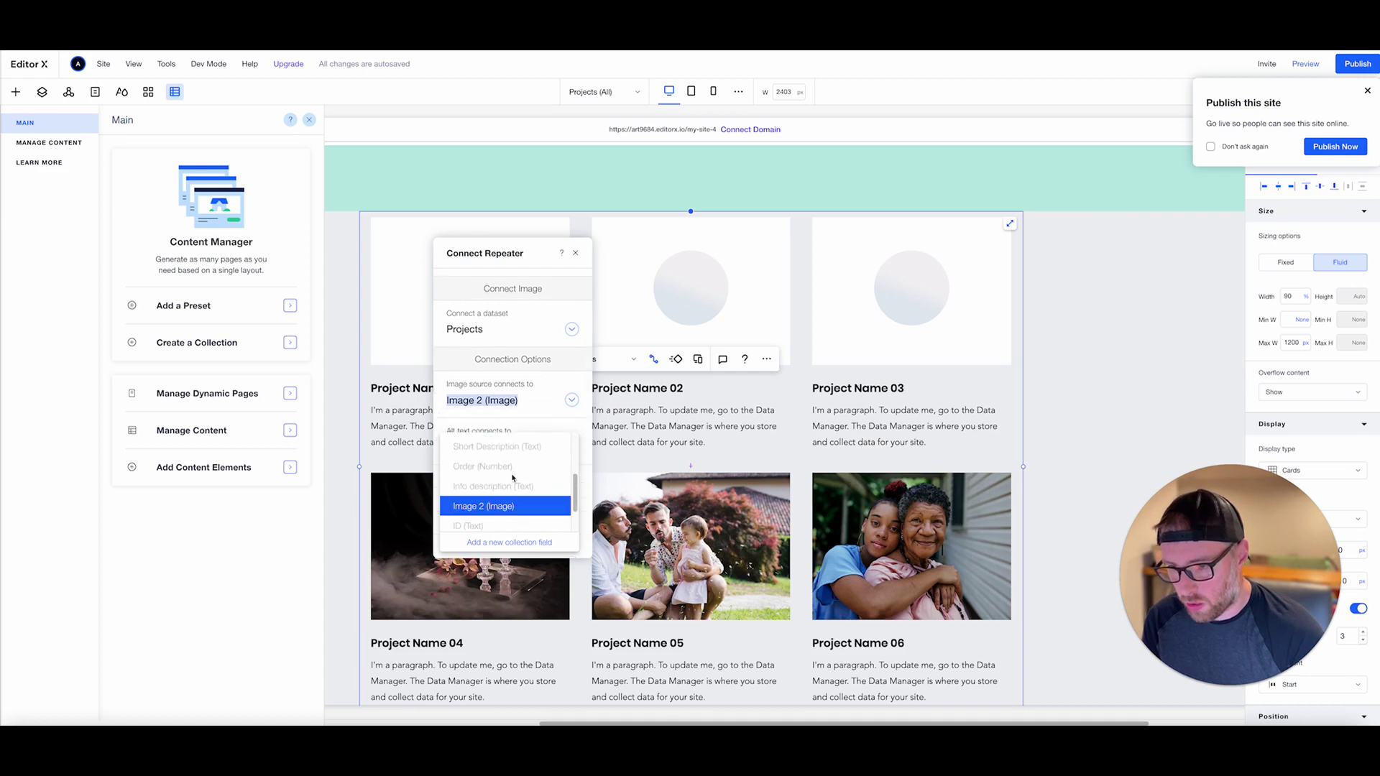
{"action": "left_click", "coordinate": [503, 502]}
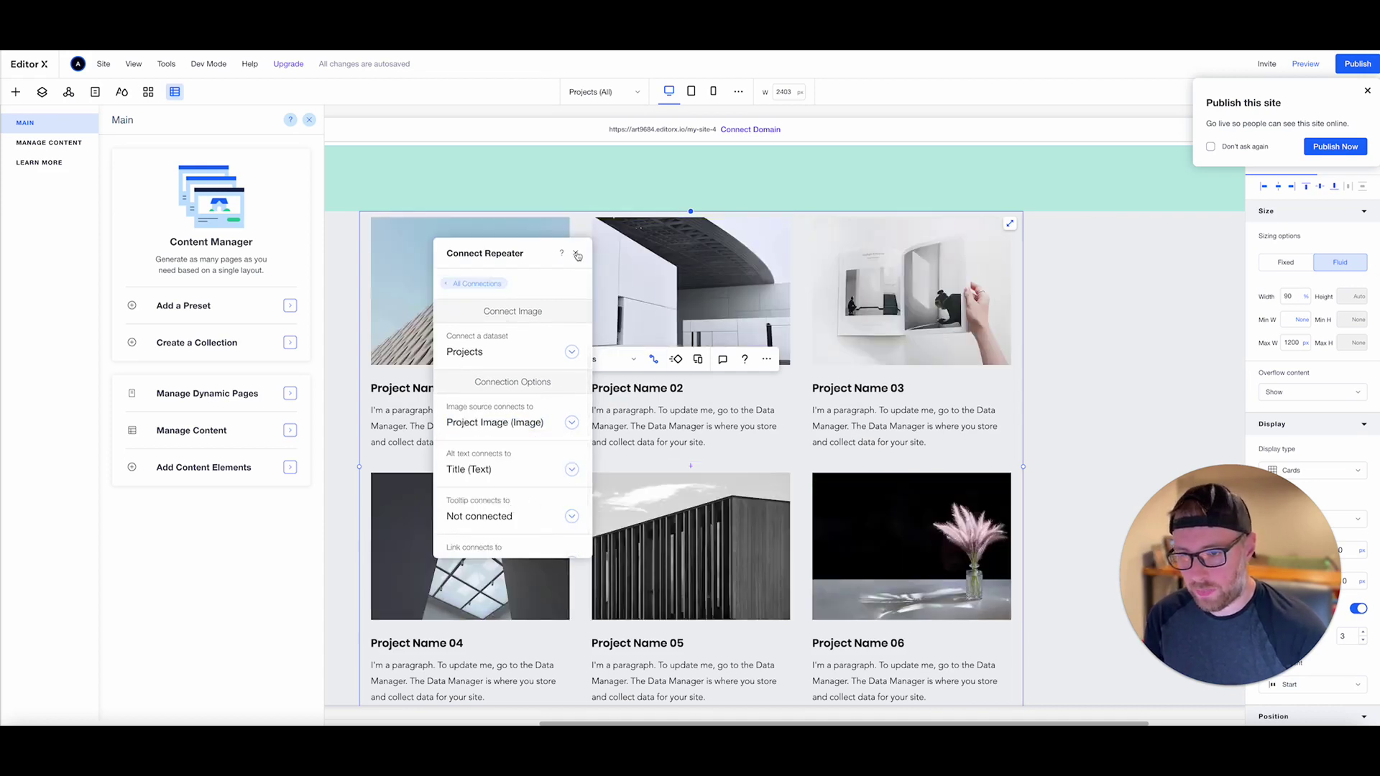
{"action": "left_click", "coordinate": [576, 256]}
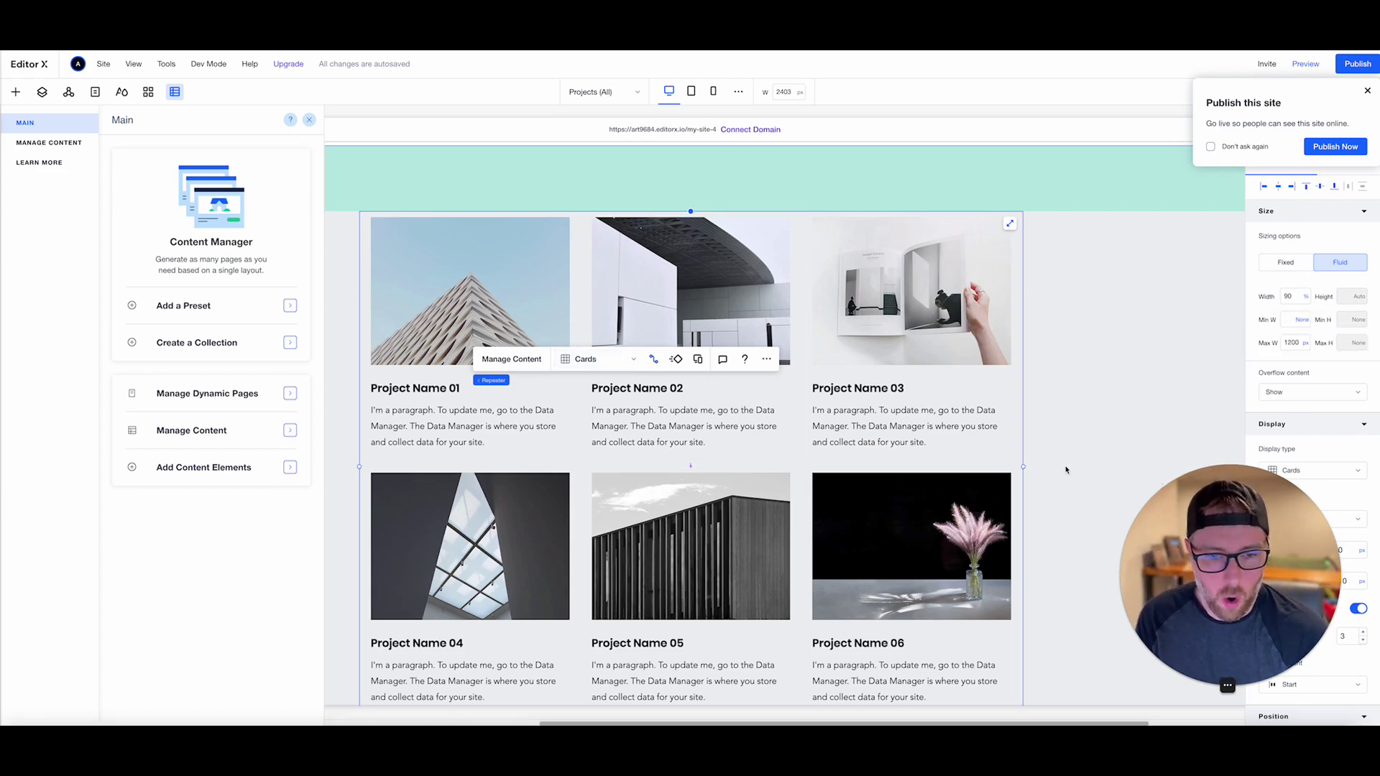
- Dismiss the publish prompt and switch the project repeater to the List layout
{"action": "left_click", "coordinate": [1368, 91]}
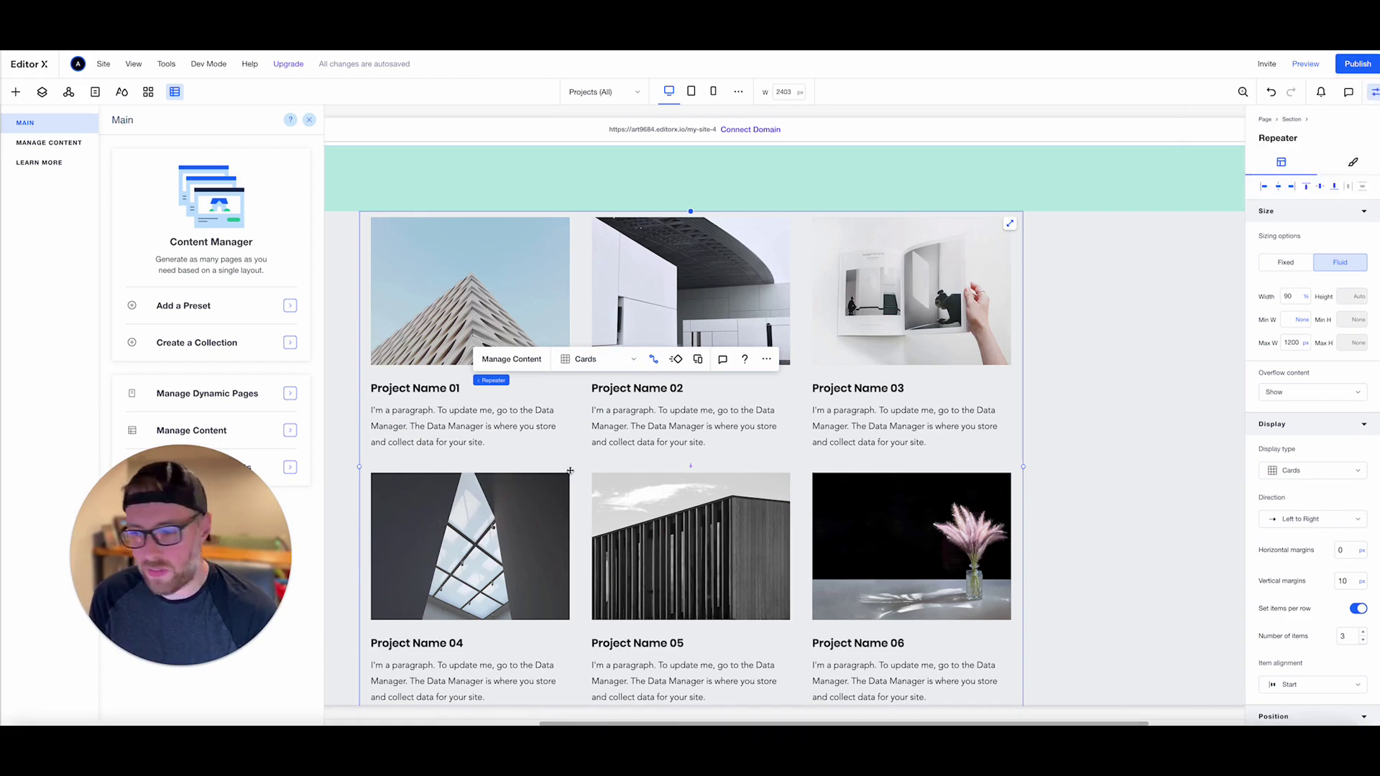
{"action": "left_click", "coordinate": [586, 358]}
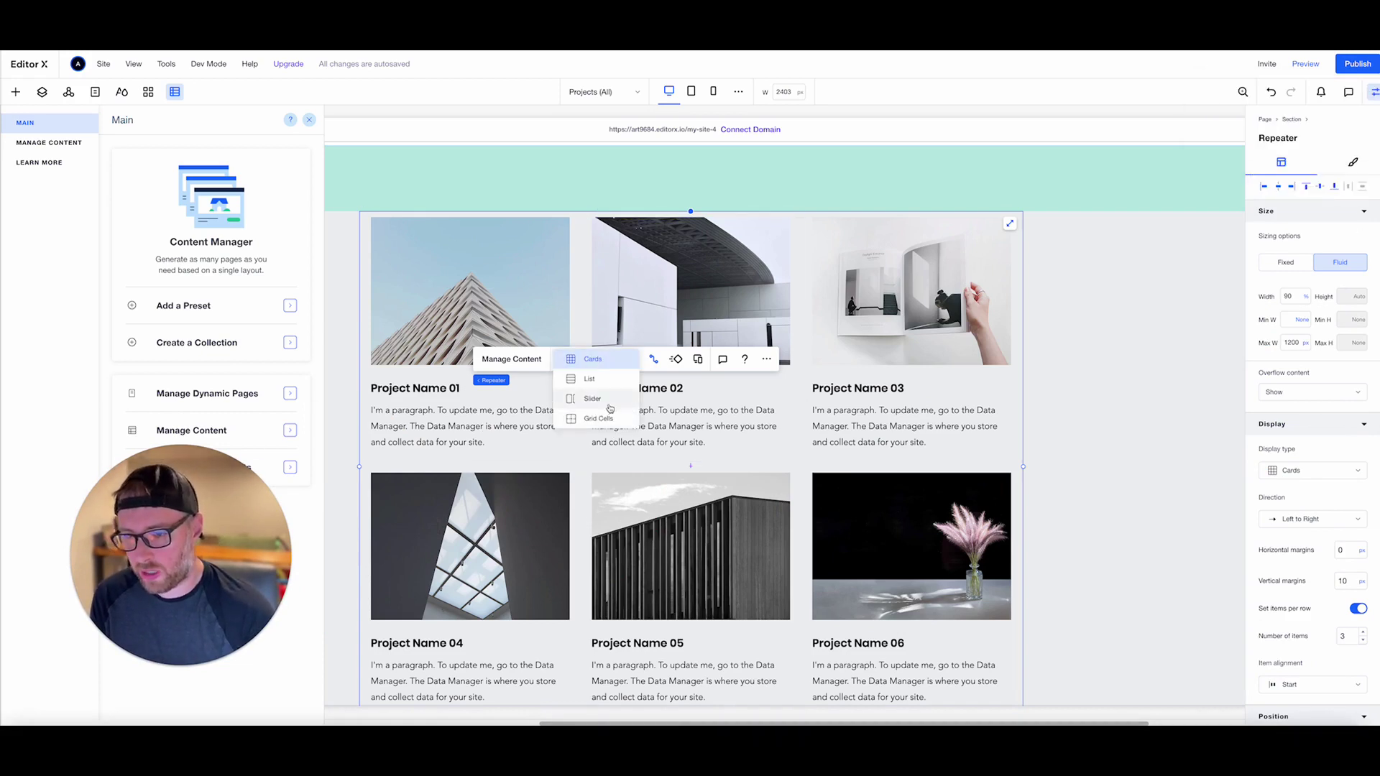
{"action": "left_click", "coordinate": [591, 380]}
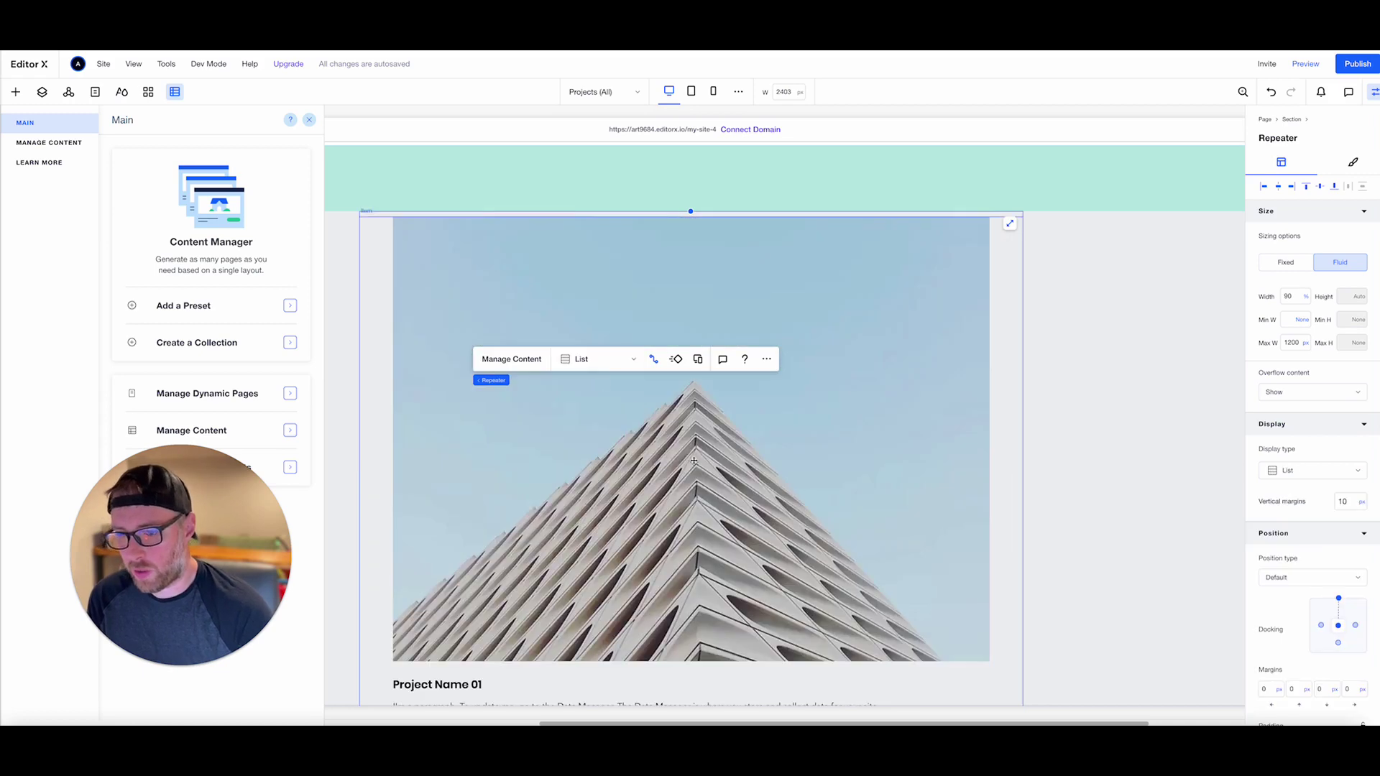
{"action": "scroll", "coordinate": [940, 342], "scroll_direction": "down", "scroll_amount": 15}
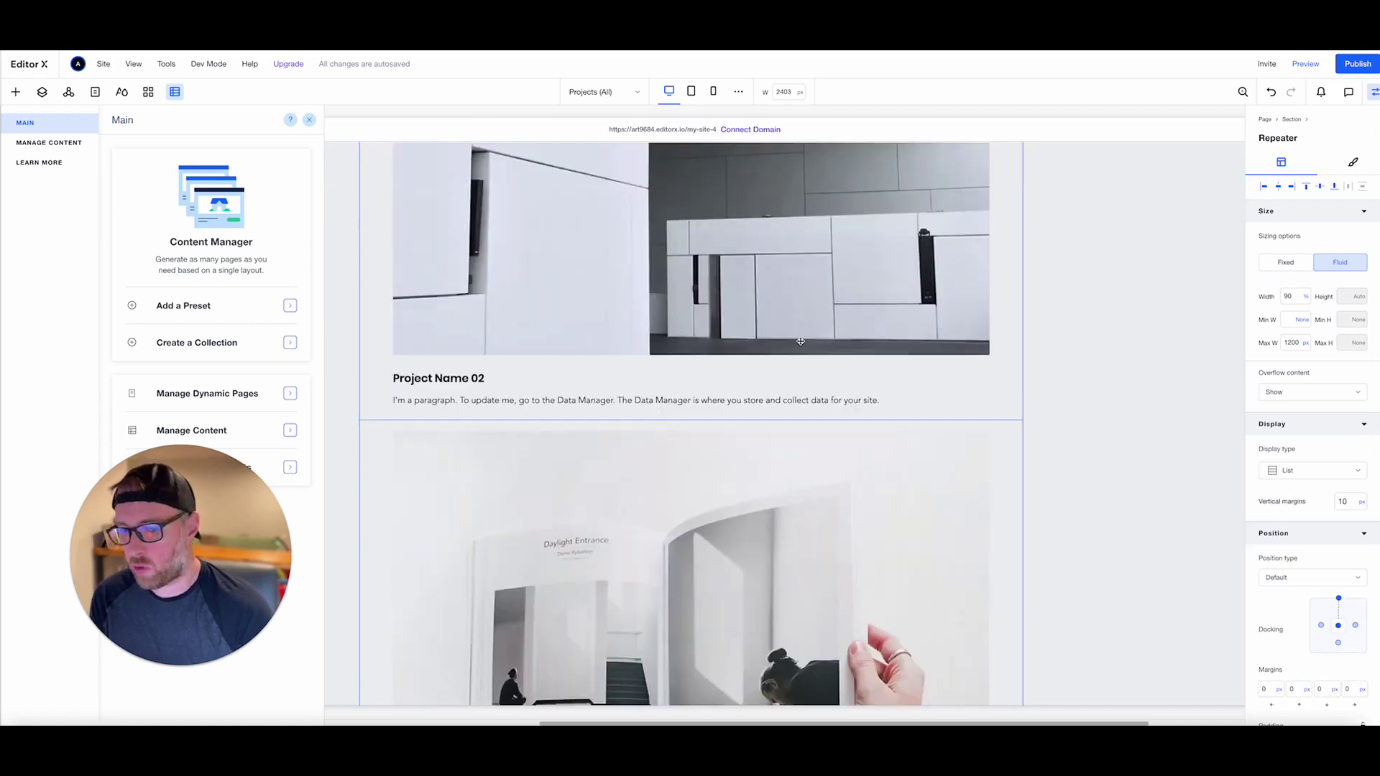
{"action": "scroll", "coordinate": [800, 341], "scroll_direction": "down", "scroll_amount": 3}
{"action": "scroll", "coordinate": [447, 459], "scroll_direction": "up", "scroll_amount": 10}
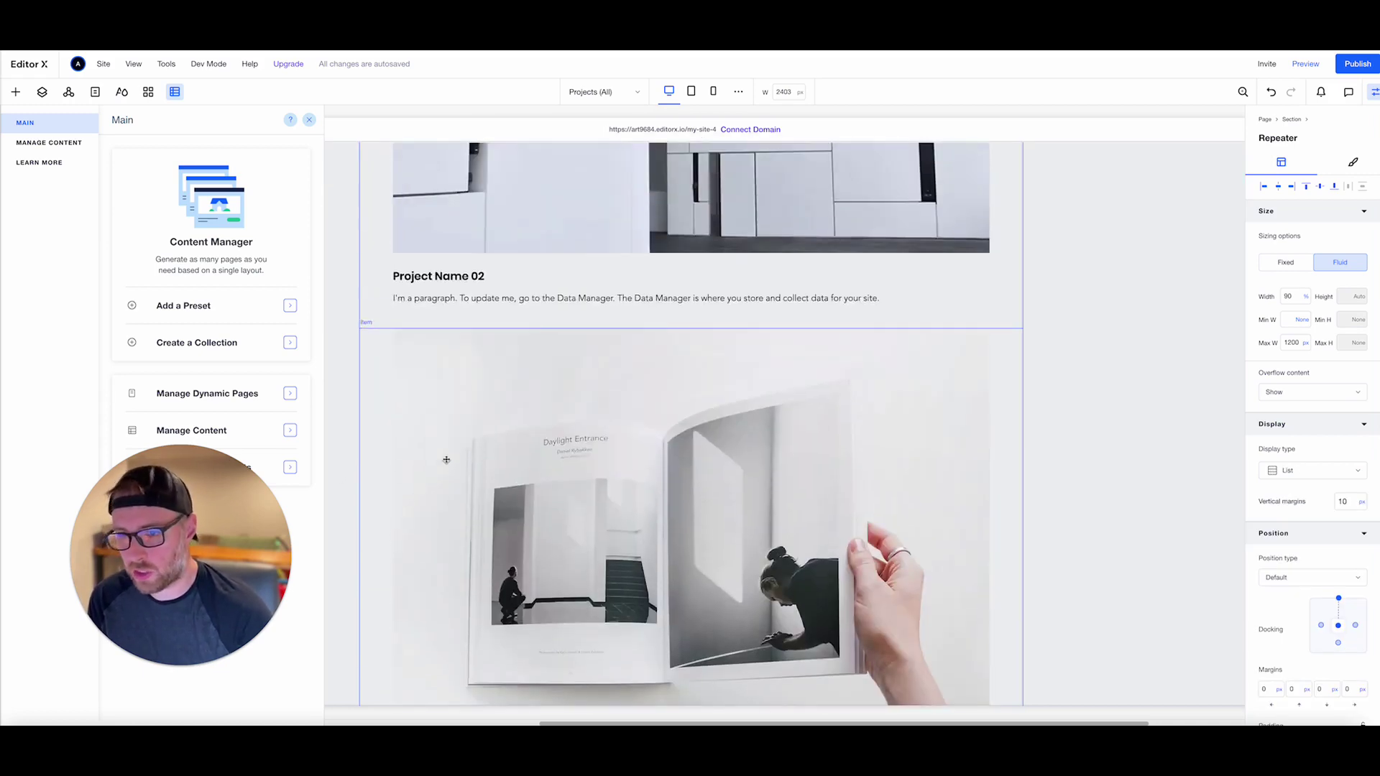
{"action": "scroll", "coordinate": [582, 417], "scroll_direction": "up", "scroll_amount": 10}
- Try the Slider layout, then settle on the two-column Grid Cells layout
{"action": "left_click", "coordinate": [579, 498]}
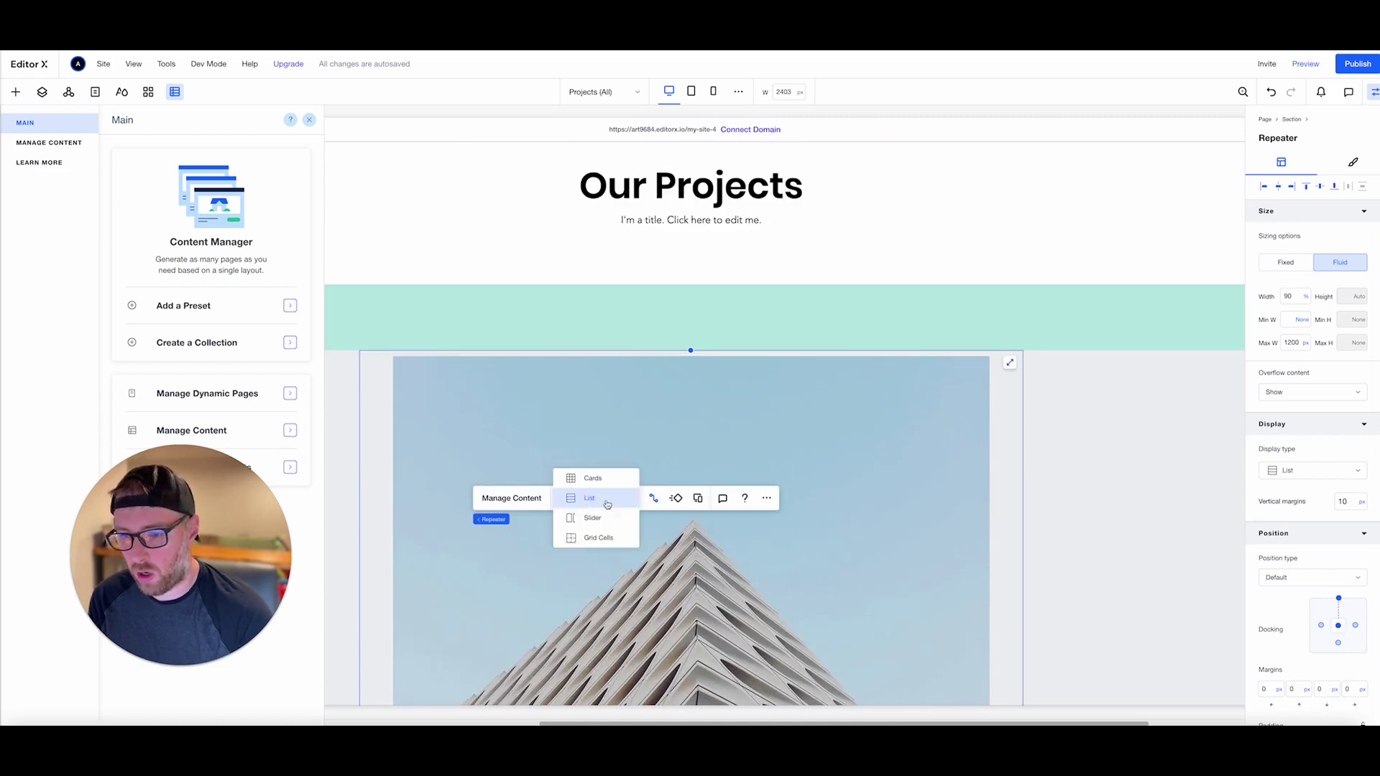
{"action": "left_click", "coordinate": [594, 519]}
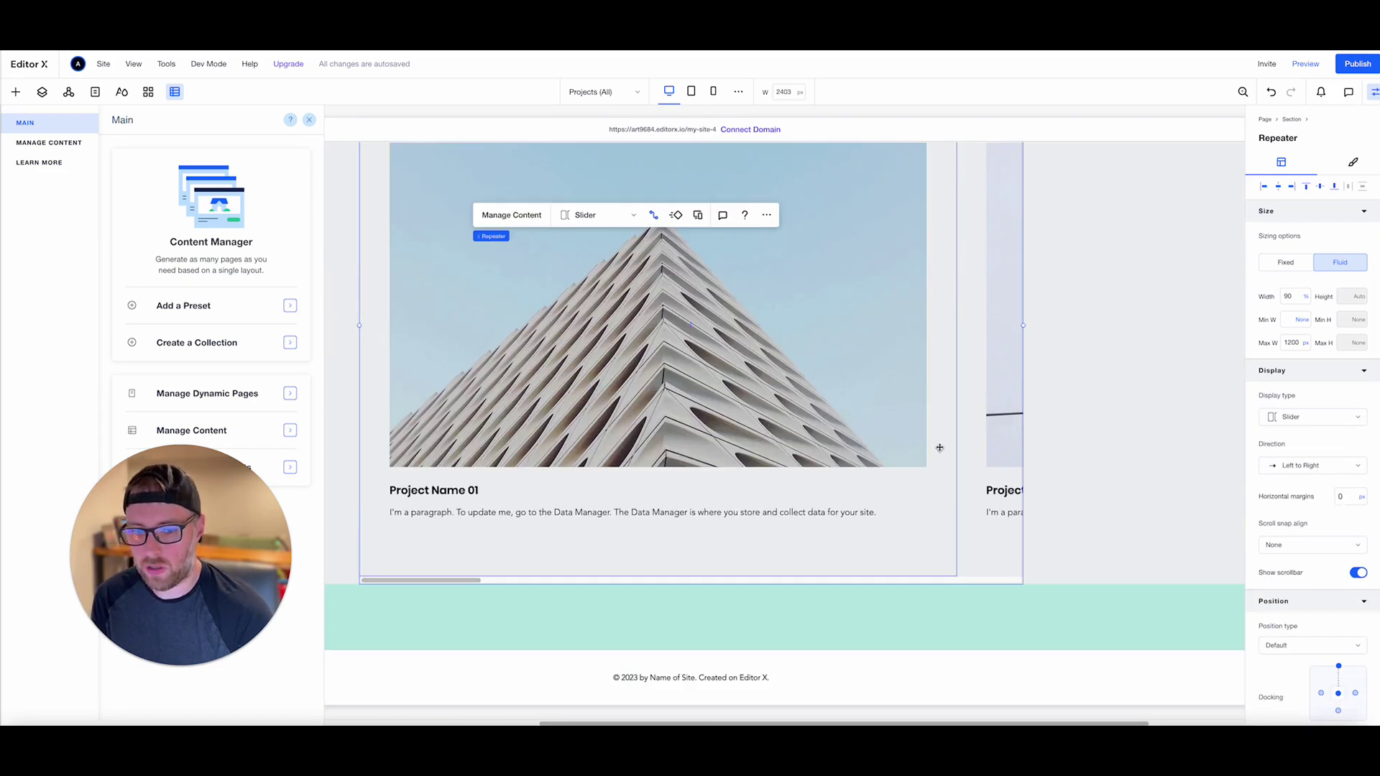
{"action": "scroll", "coordinate": [791, 446], "scroll_direction": "up", "scroll_amount": 3}
{"action": "left_click", "coordinate": [584, 434]}
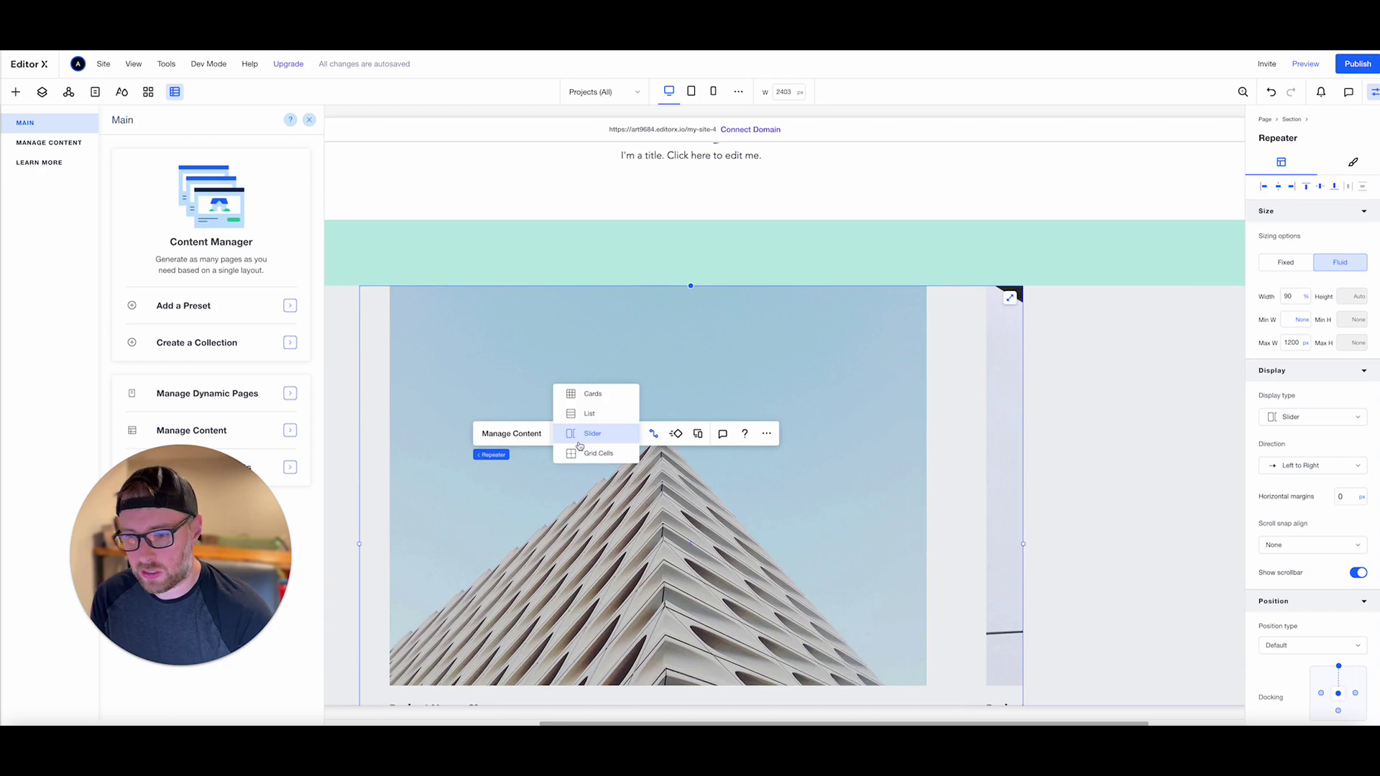
{"action": "left_click", "coordinate": [598, 453]}
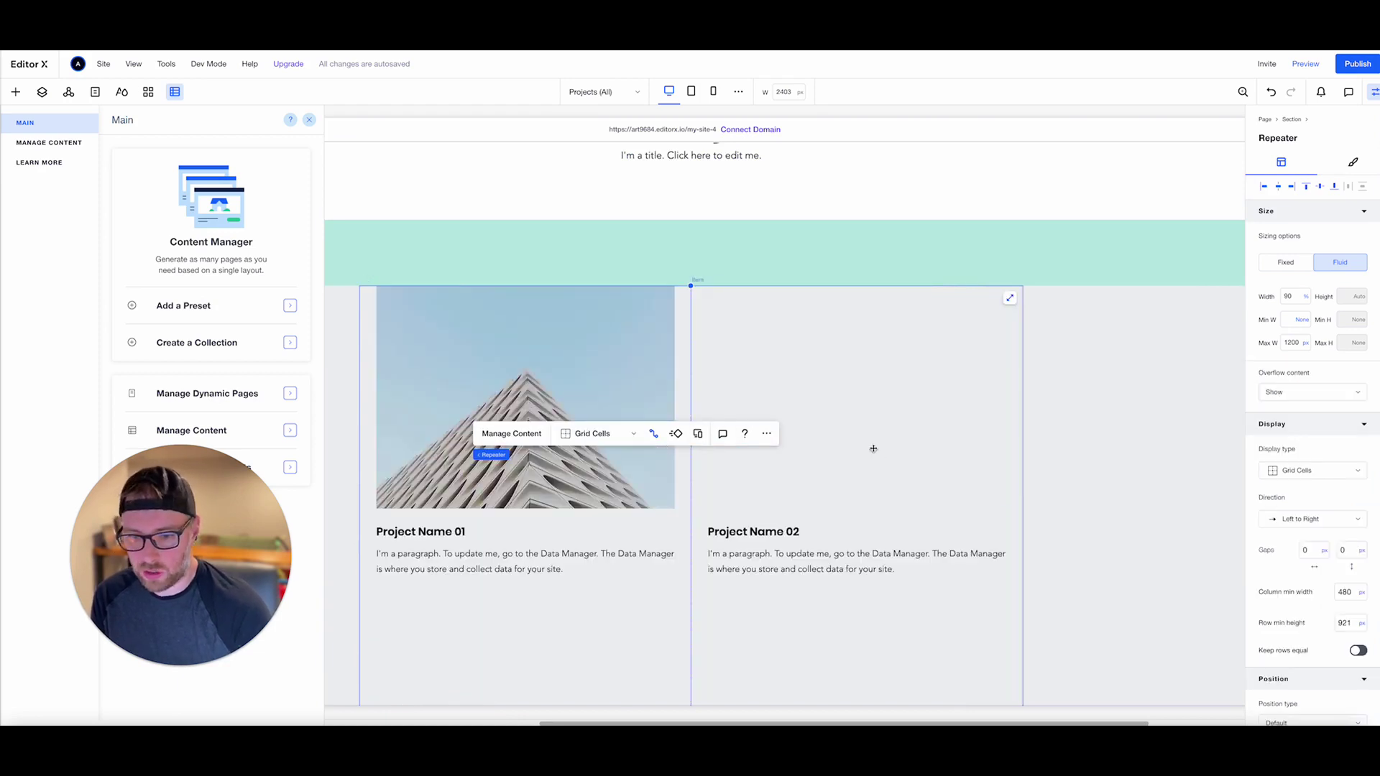
{"action": "scroll", "coordinate": [877, 431], "scroll_direction": "down", "scroll_amount": 5}
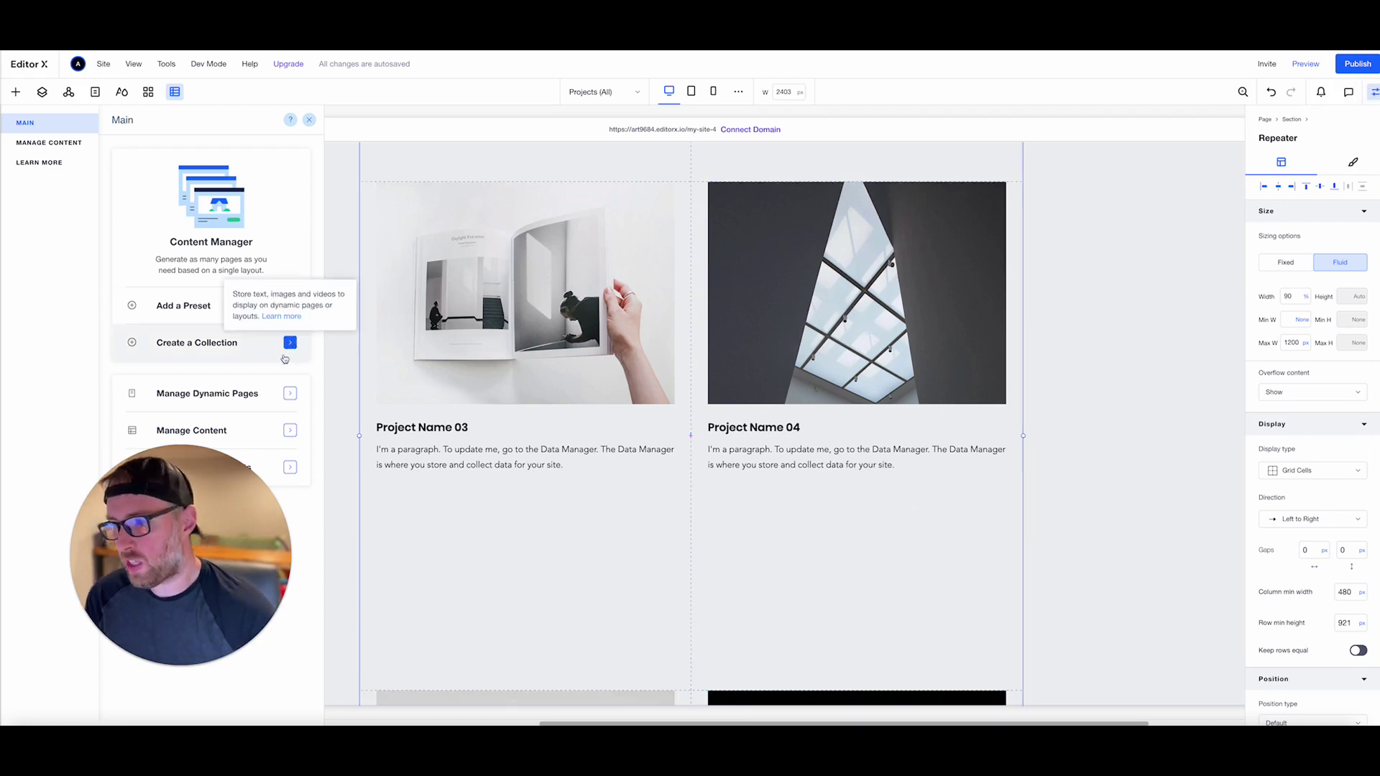
- Return the project repeater to the Cards layout with two cards per row, then select the Our Projects title
{"action": "left_click_drag", "start_coordinate": [221, 474], "coordinate": [950, 241]}
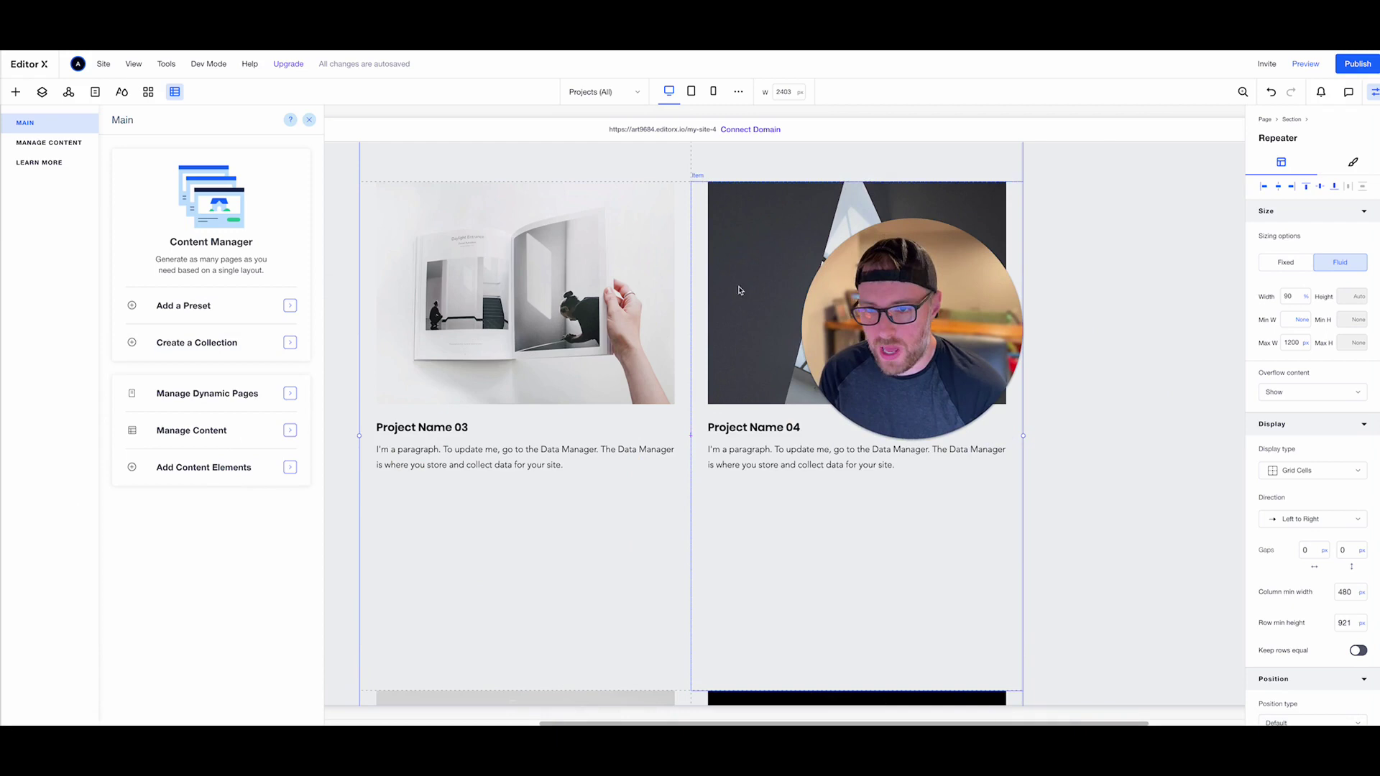
{"action": "scroll", "coordinate": [736, 294], "scroll_direction": "up", "scroll_amount": 5}
{"action": "left_click_drag", "start_coordinate": [933, 324], "coordinate": [1191, 253]}
{"action": "scroll", "coordinate": [811, 283], "scroll_direction": "up", "scroll_amount": 3}
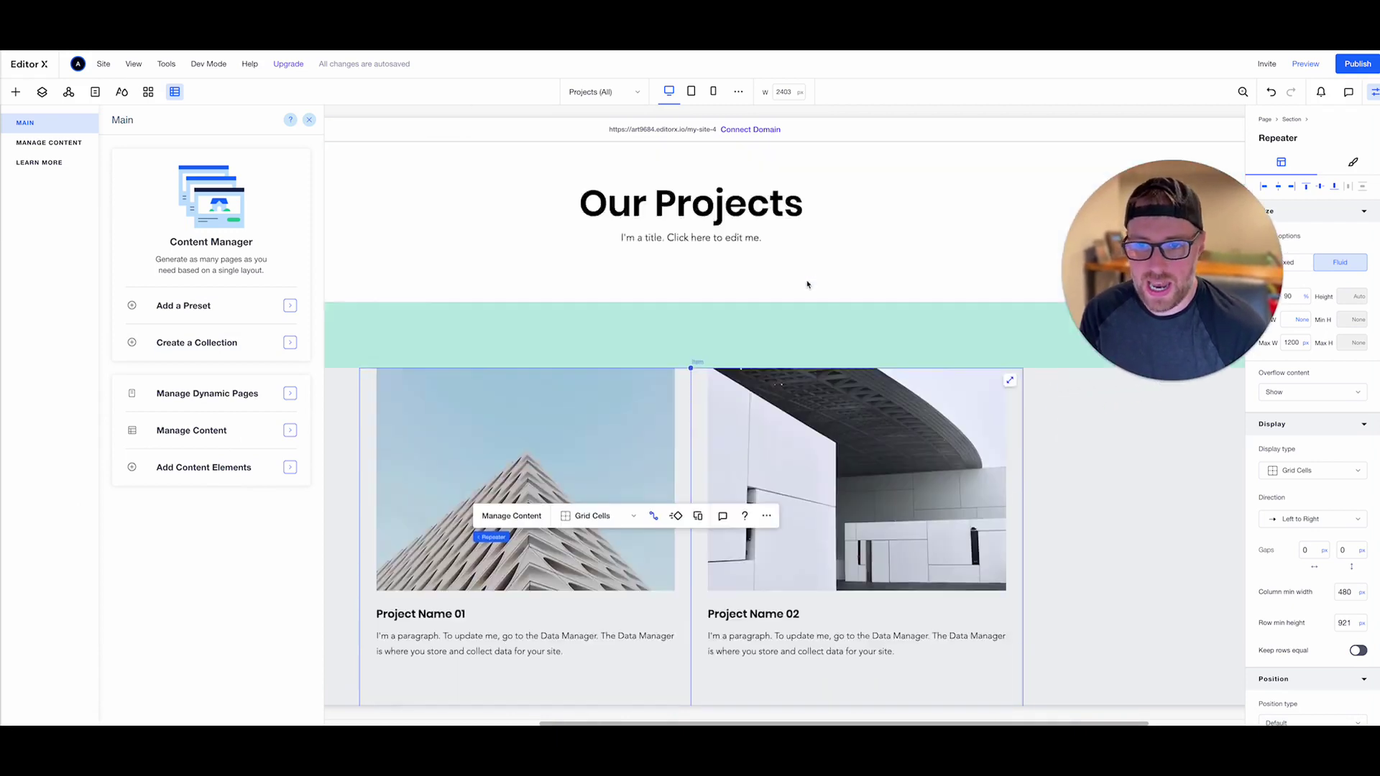
{"action": "left_click", "coordinate": [653, 549]}
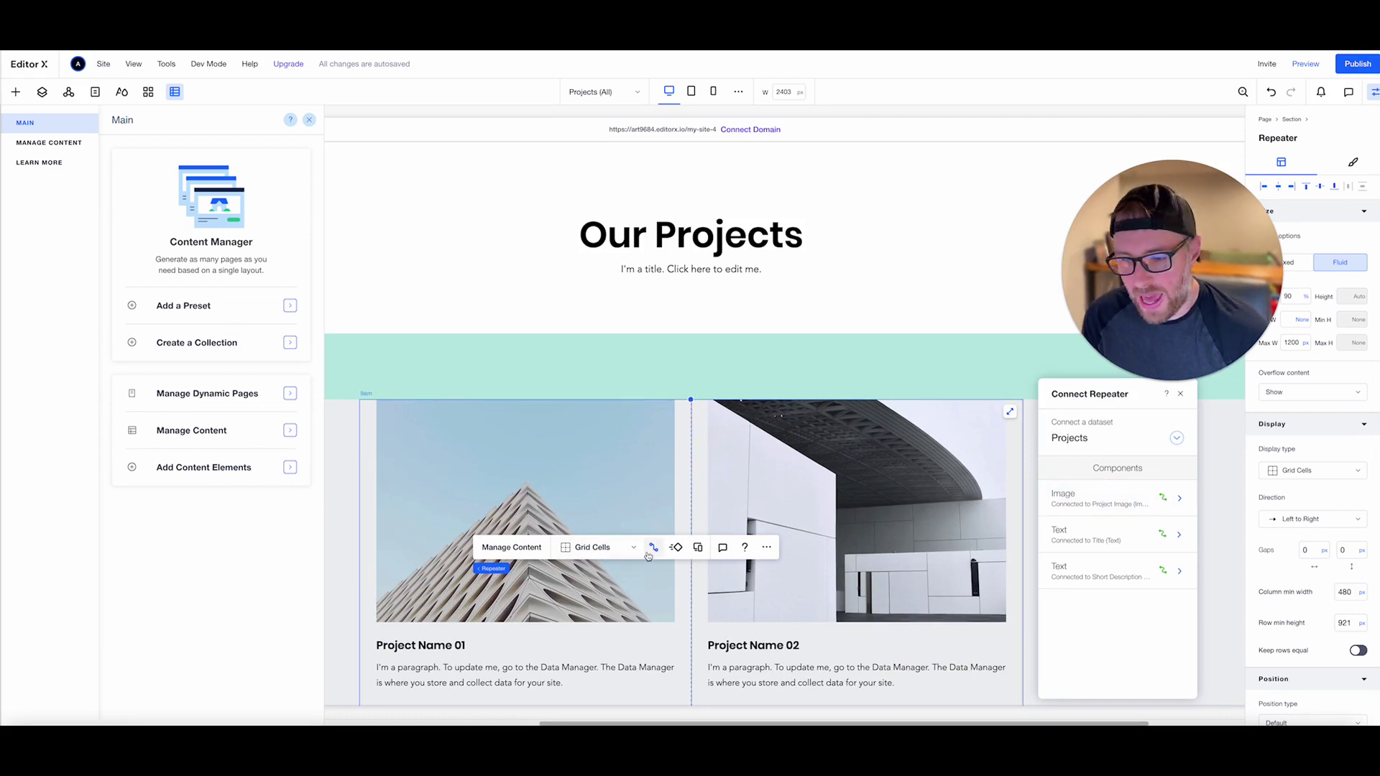
{"action": "left_click", "coordinate": [613, 549]}
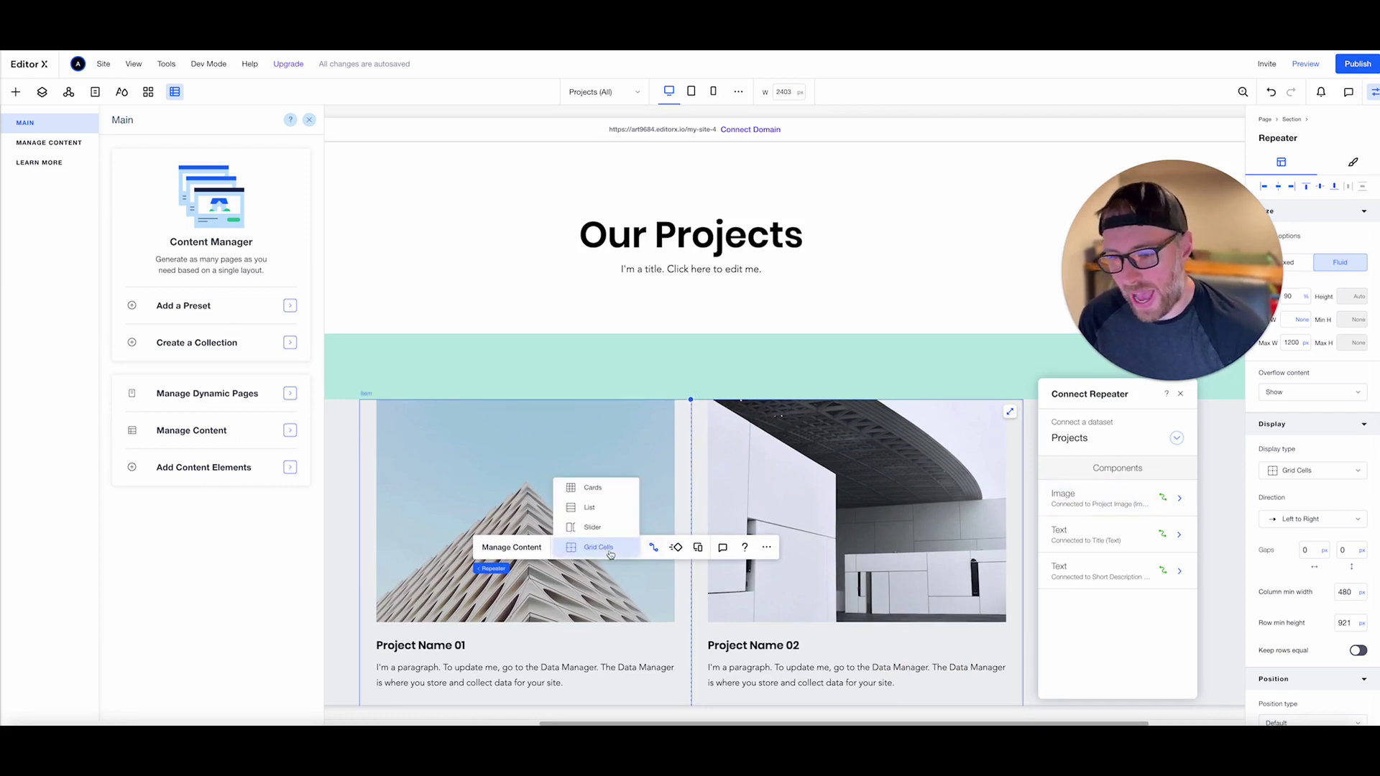
{"action": "left_click", "coordinate": [592, 489]}
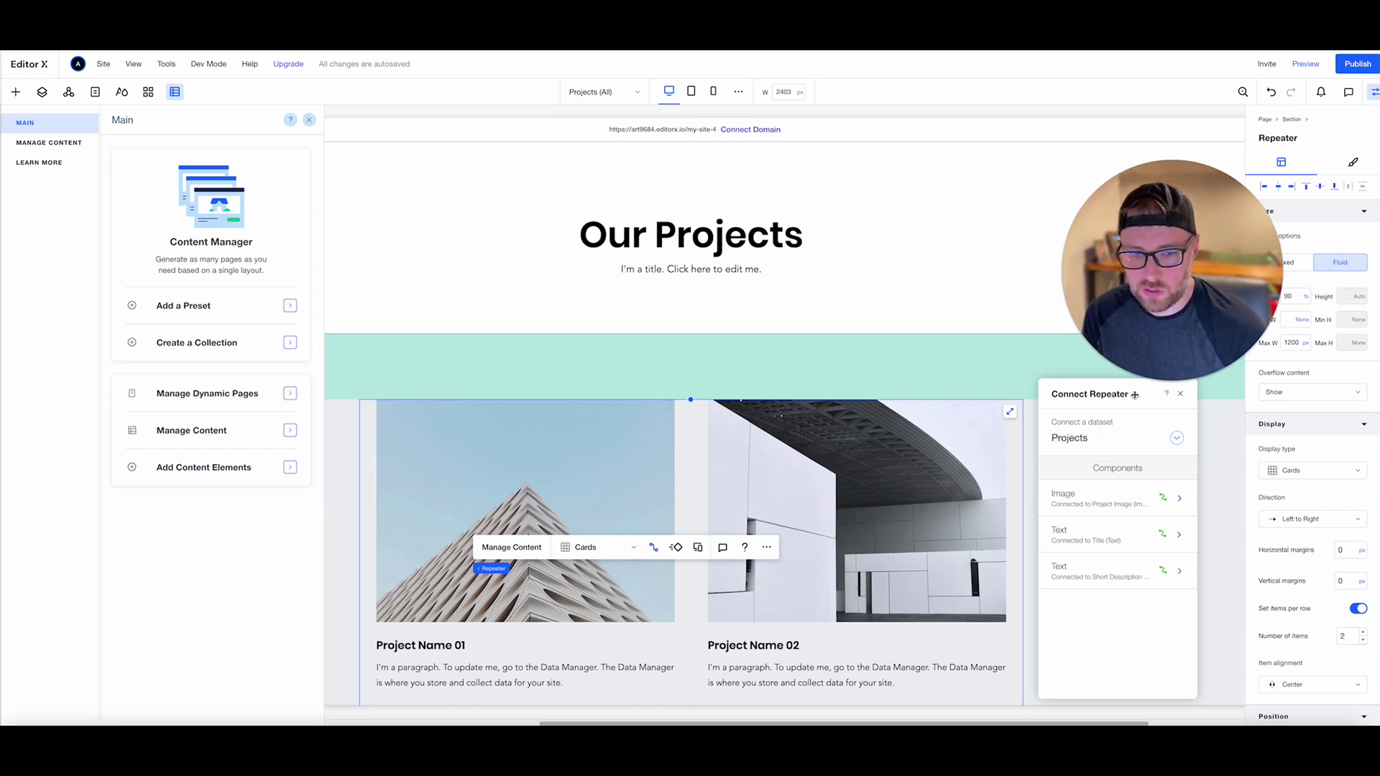
{"action": "left_click_drag", "start_coordinate": [1135, 395], "coordinate": [1323, 408]}
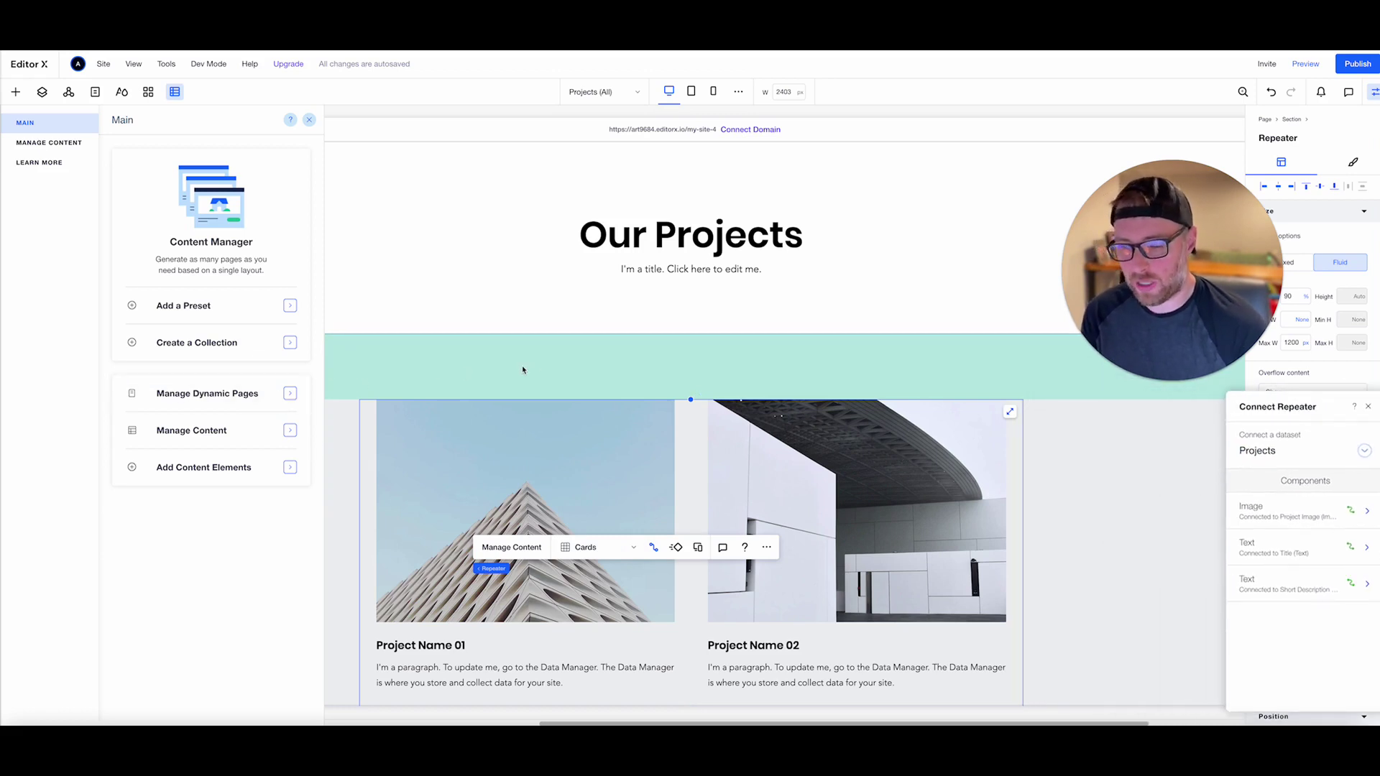
{"action": "left_click", "coordinate": [708, 288]}
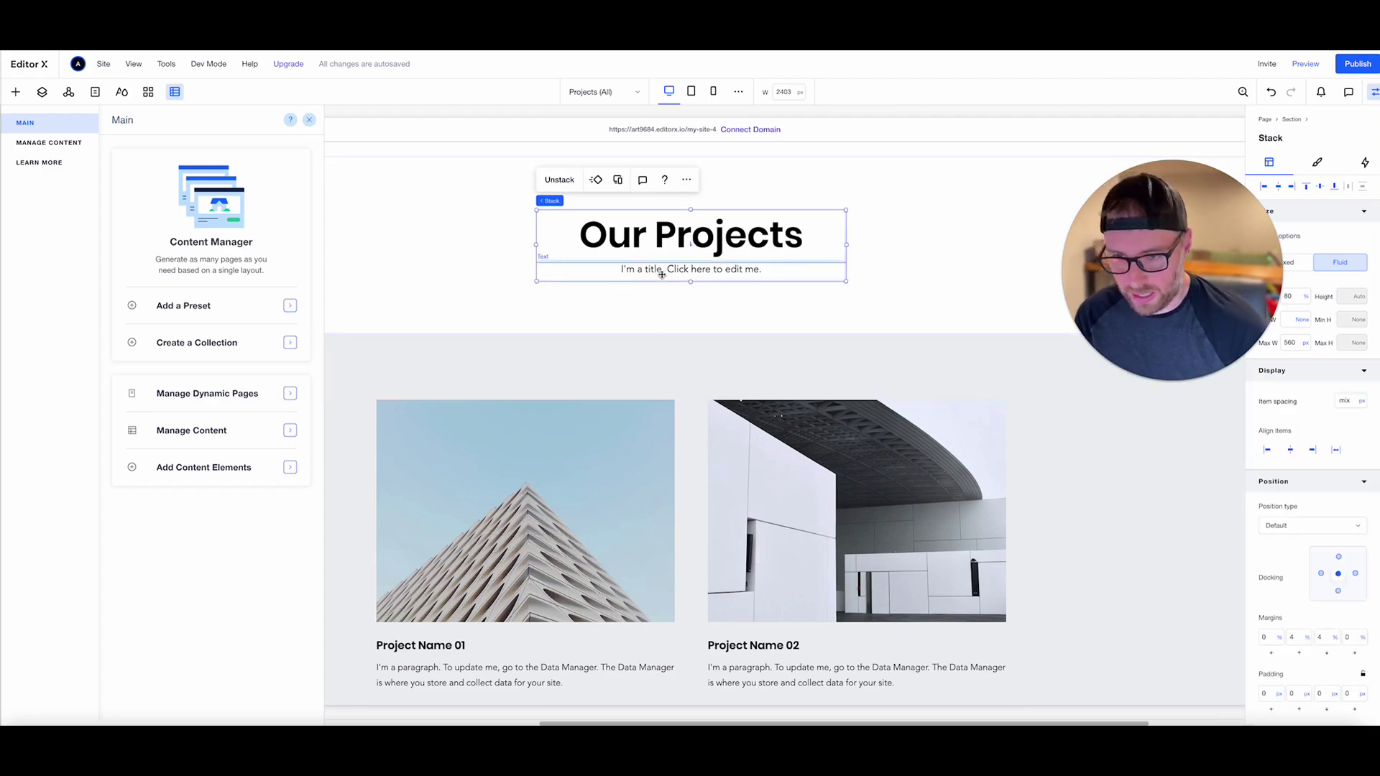
{"action": "scroll", "coordinate": [661, 274], "scroll_direction": "down", "scroll_amount": 10}
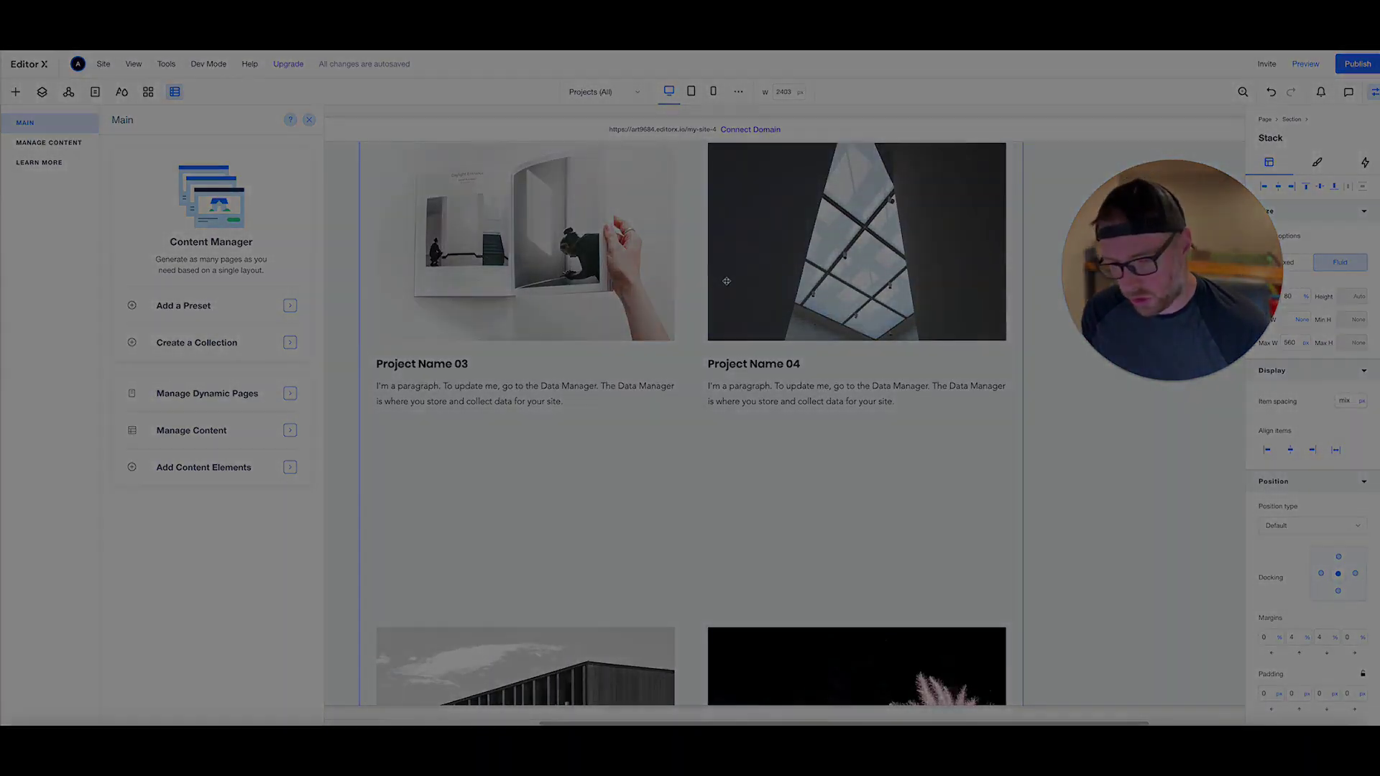